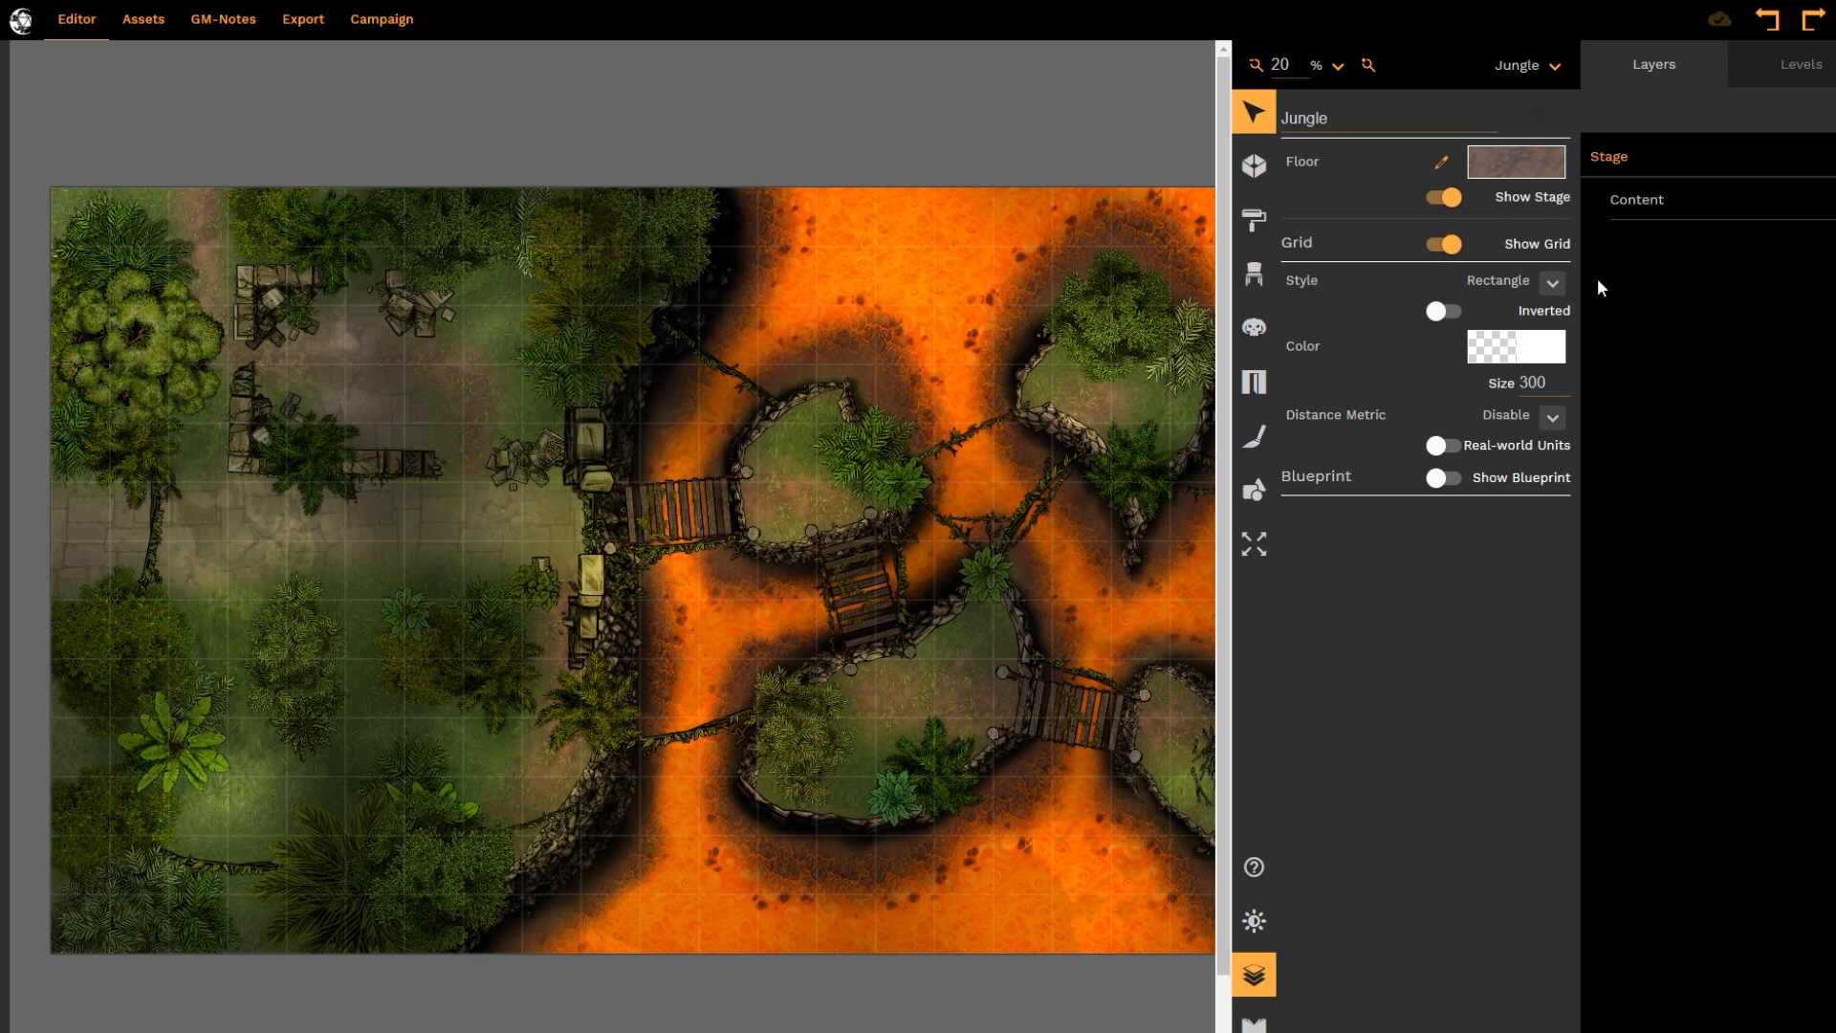
Open the stage's Content layers and examine the layer list together with the Jungle map from end to end
scroll(612, 570, "right", 10)
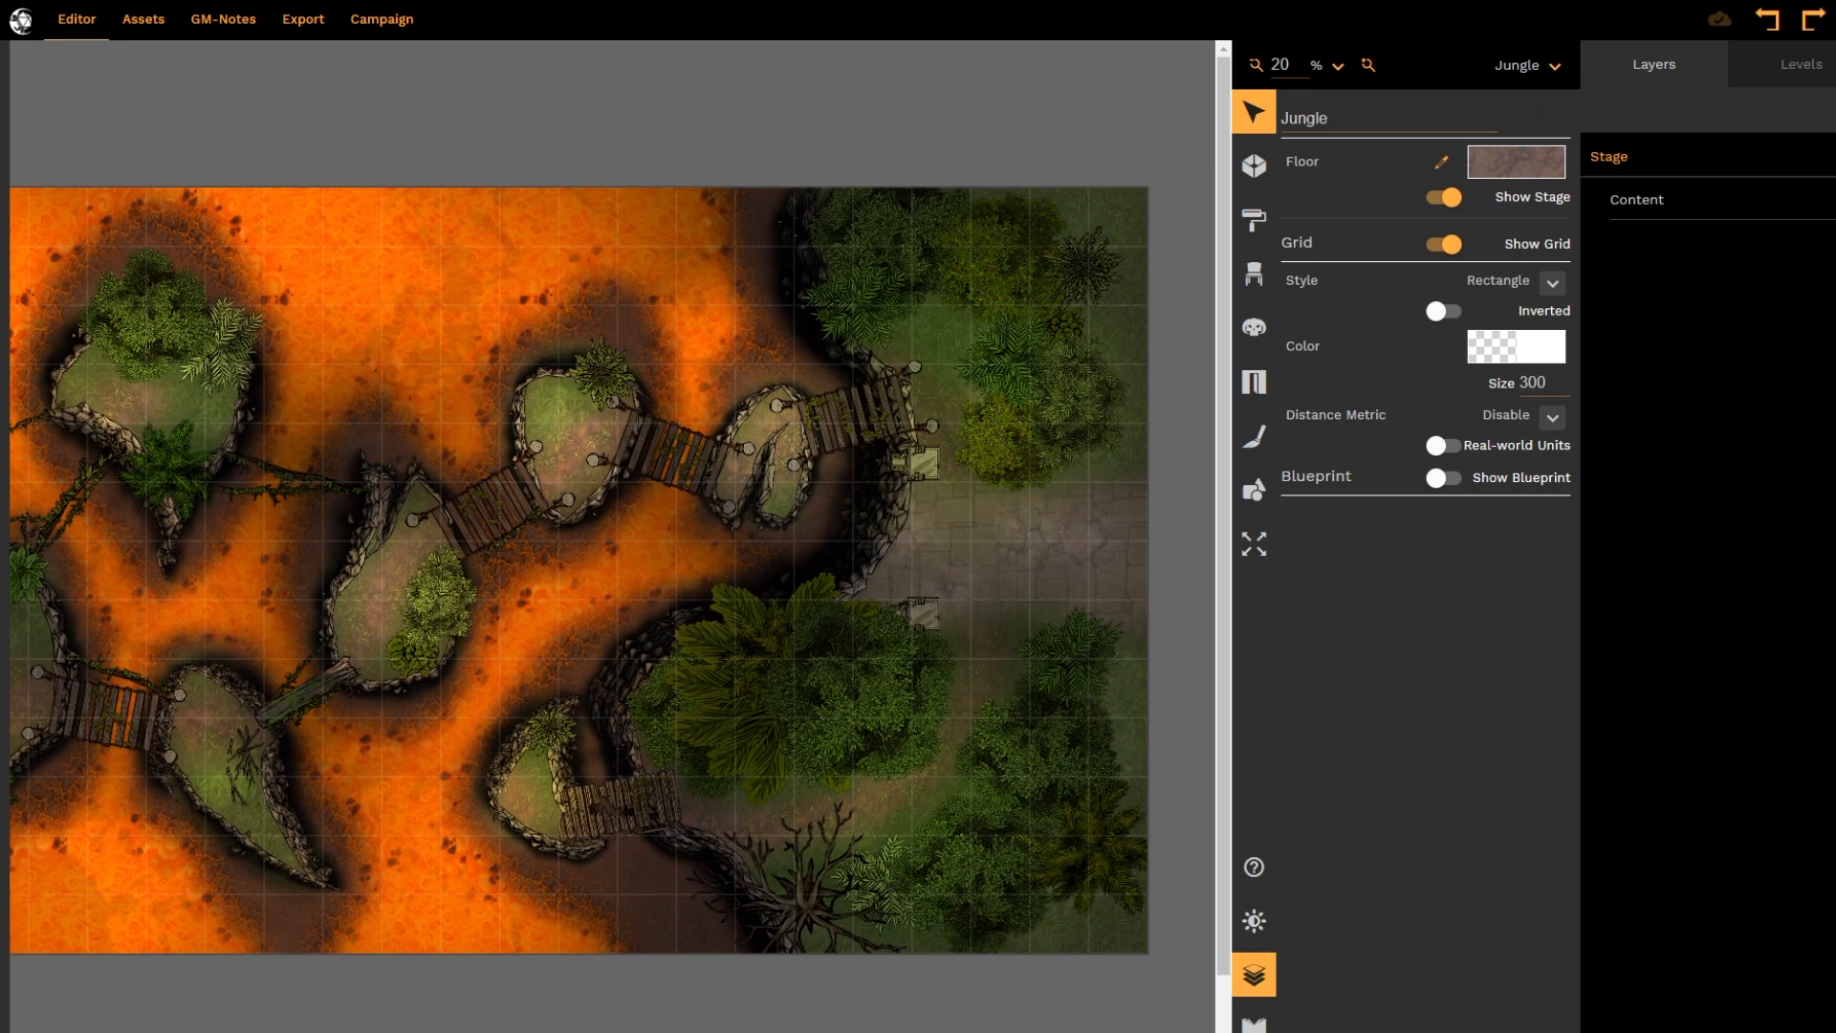
left_click_drag(992, 1031, 580, 1013)
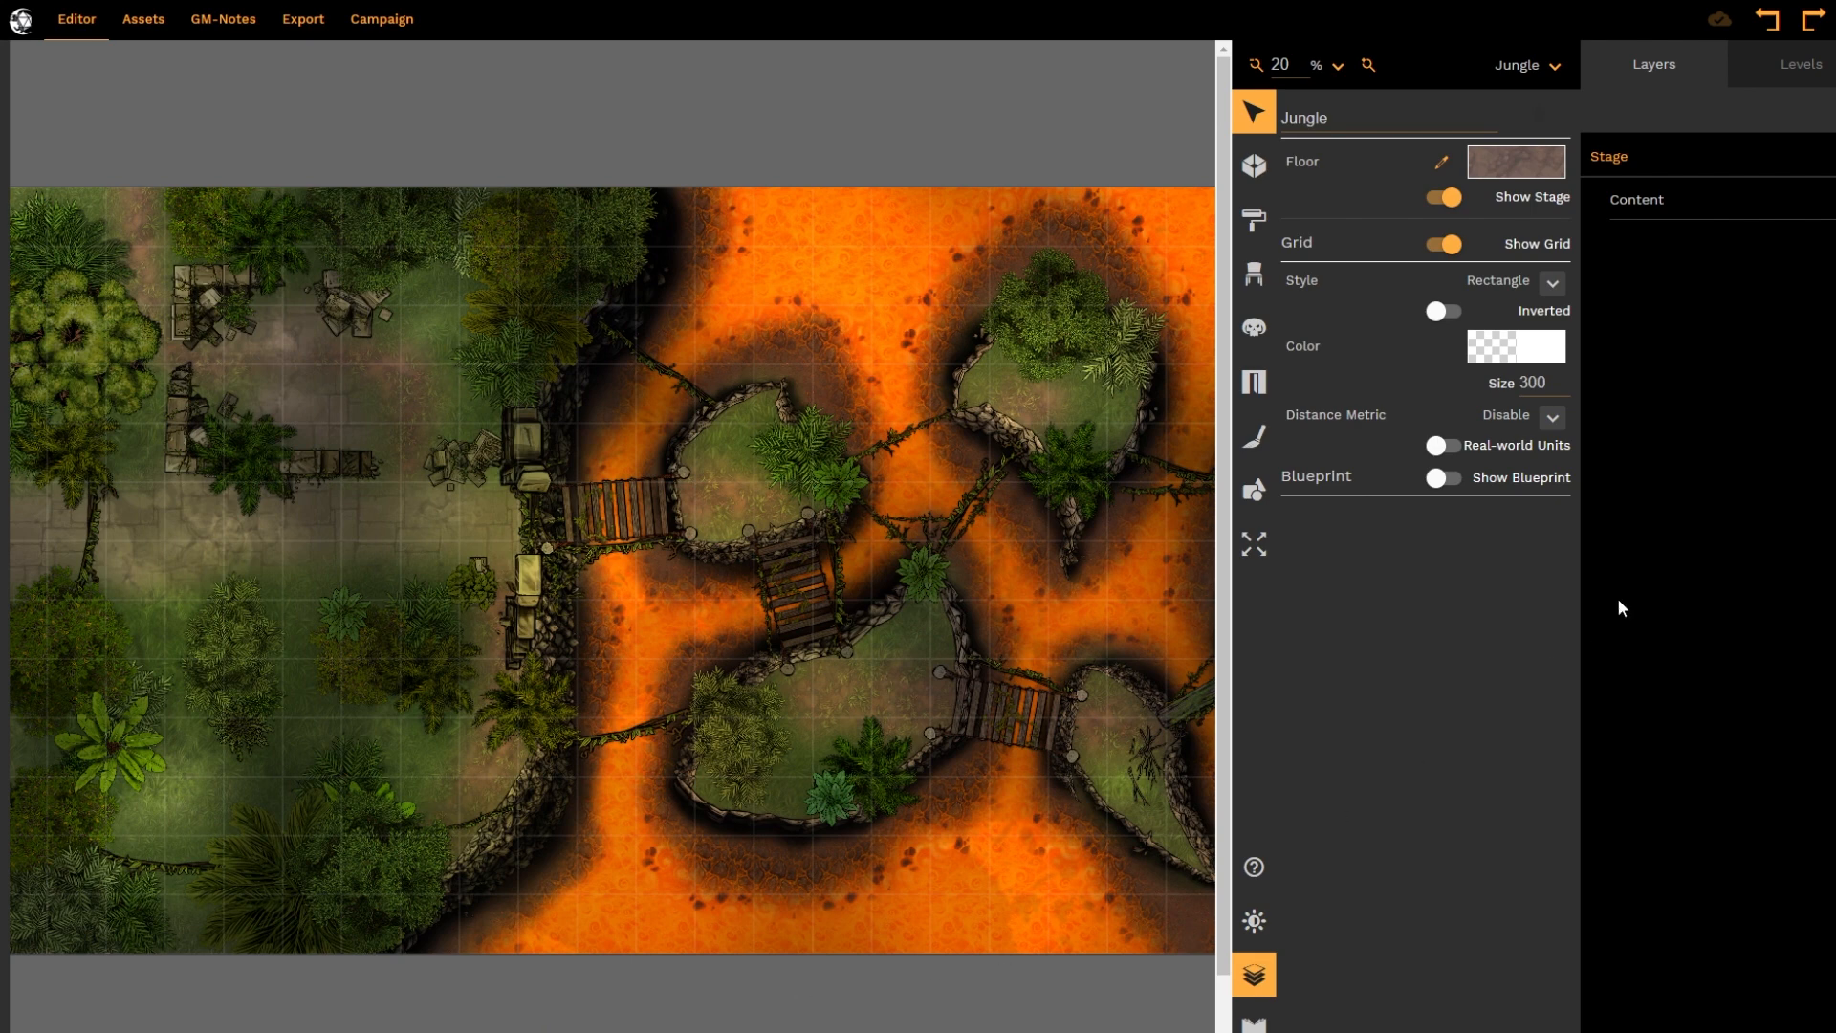
left_click(1725, 208)
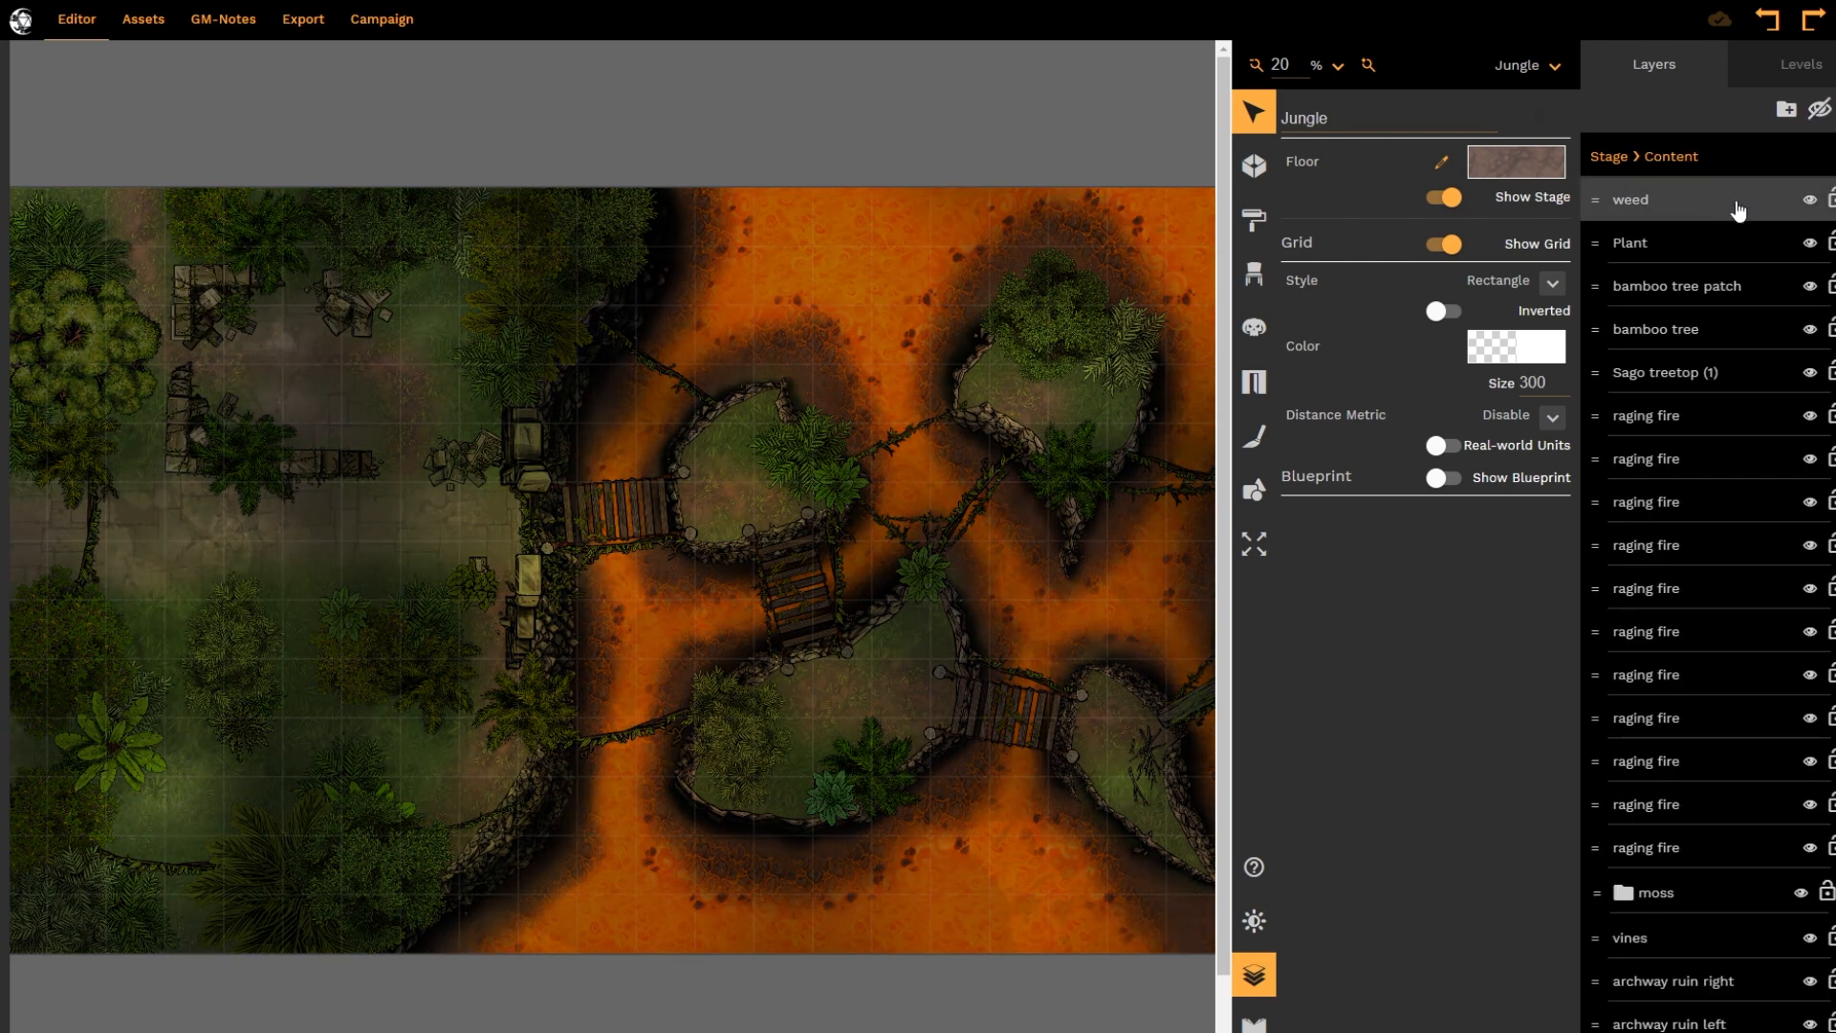
scroll(1712, 574, "down", 10)
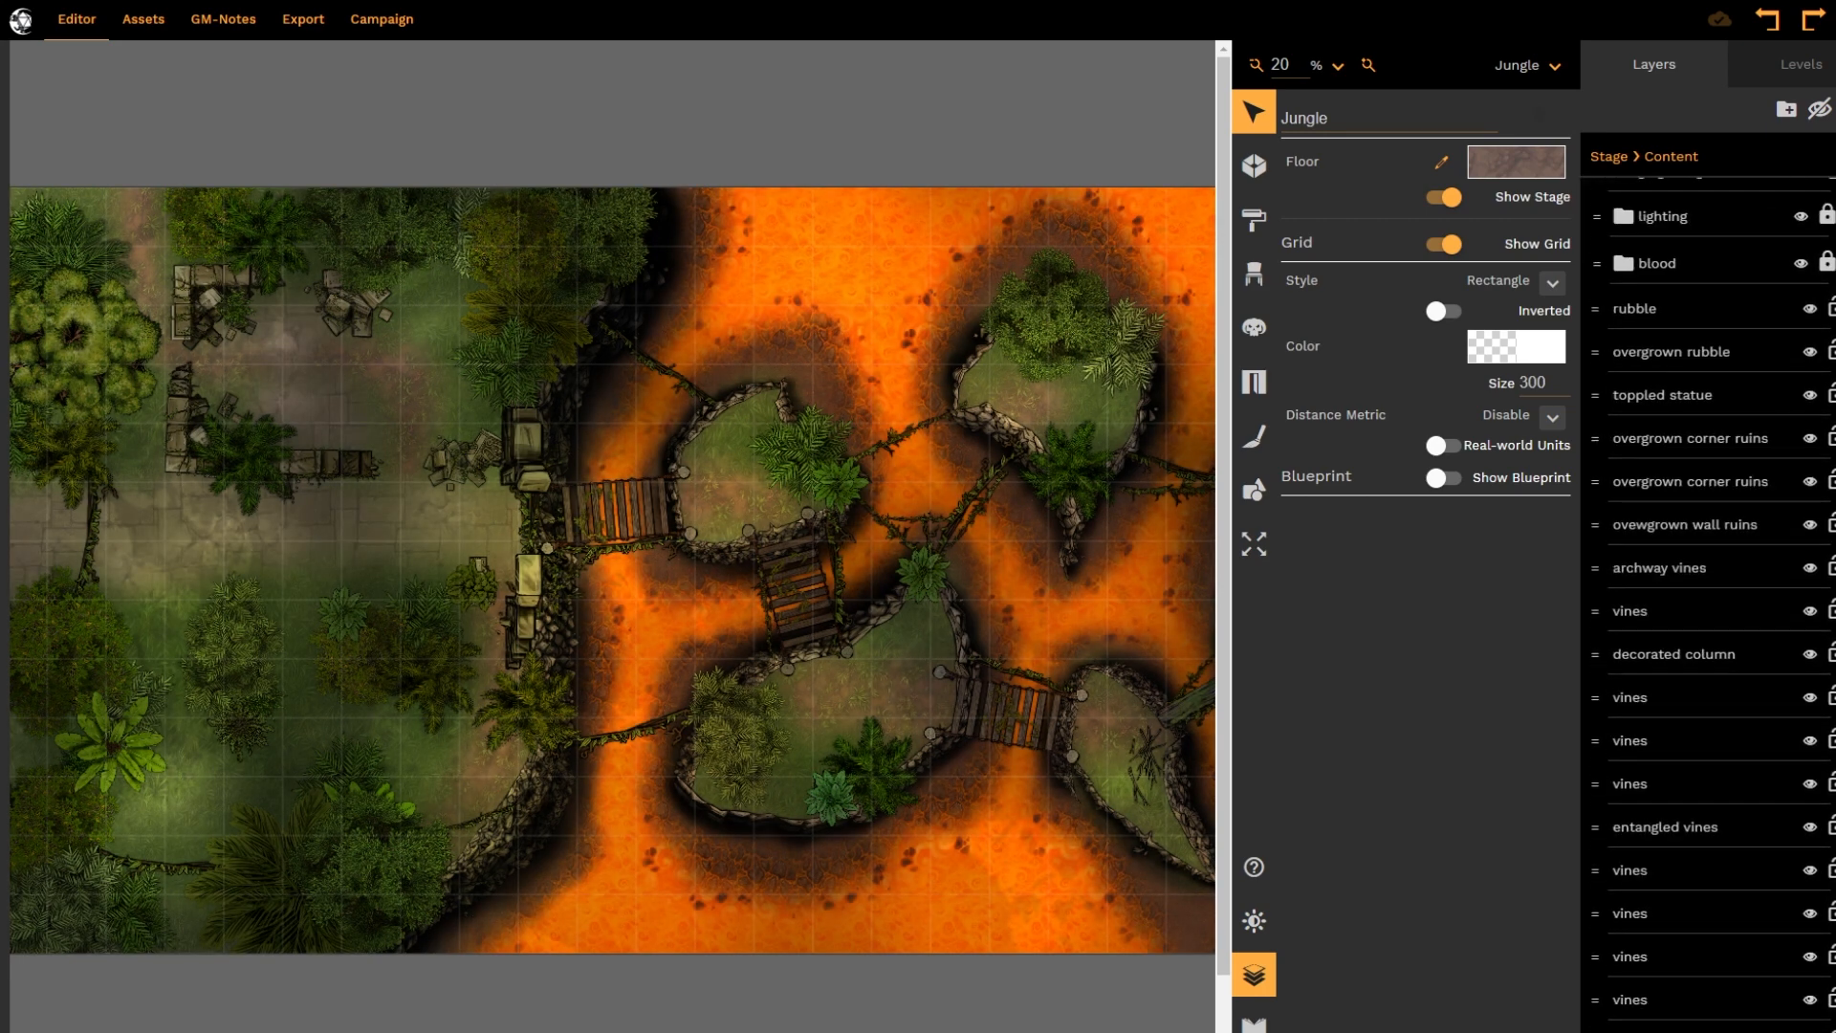
scroll(1800, 897, "down", 15)
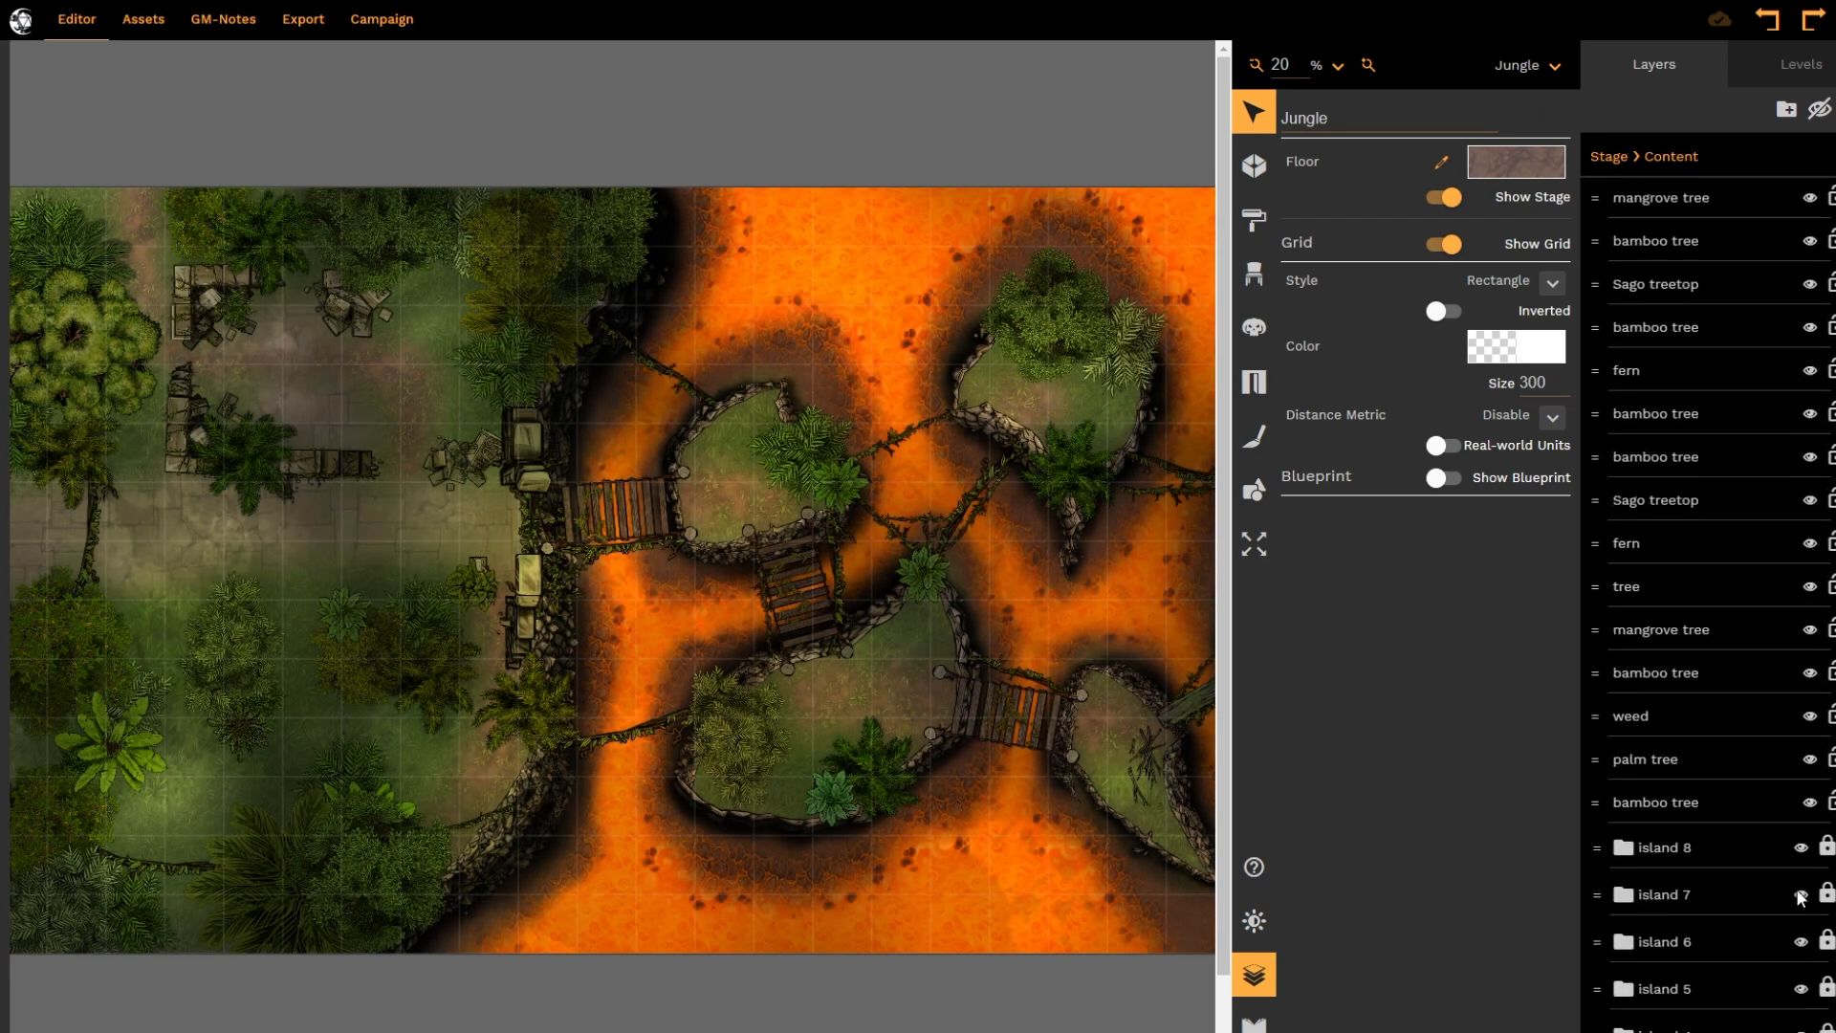
scroll(1800, 897, "down", 8)
scroll(1807, 1012, "up", 20)
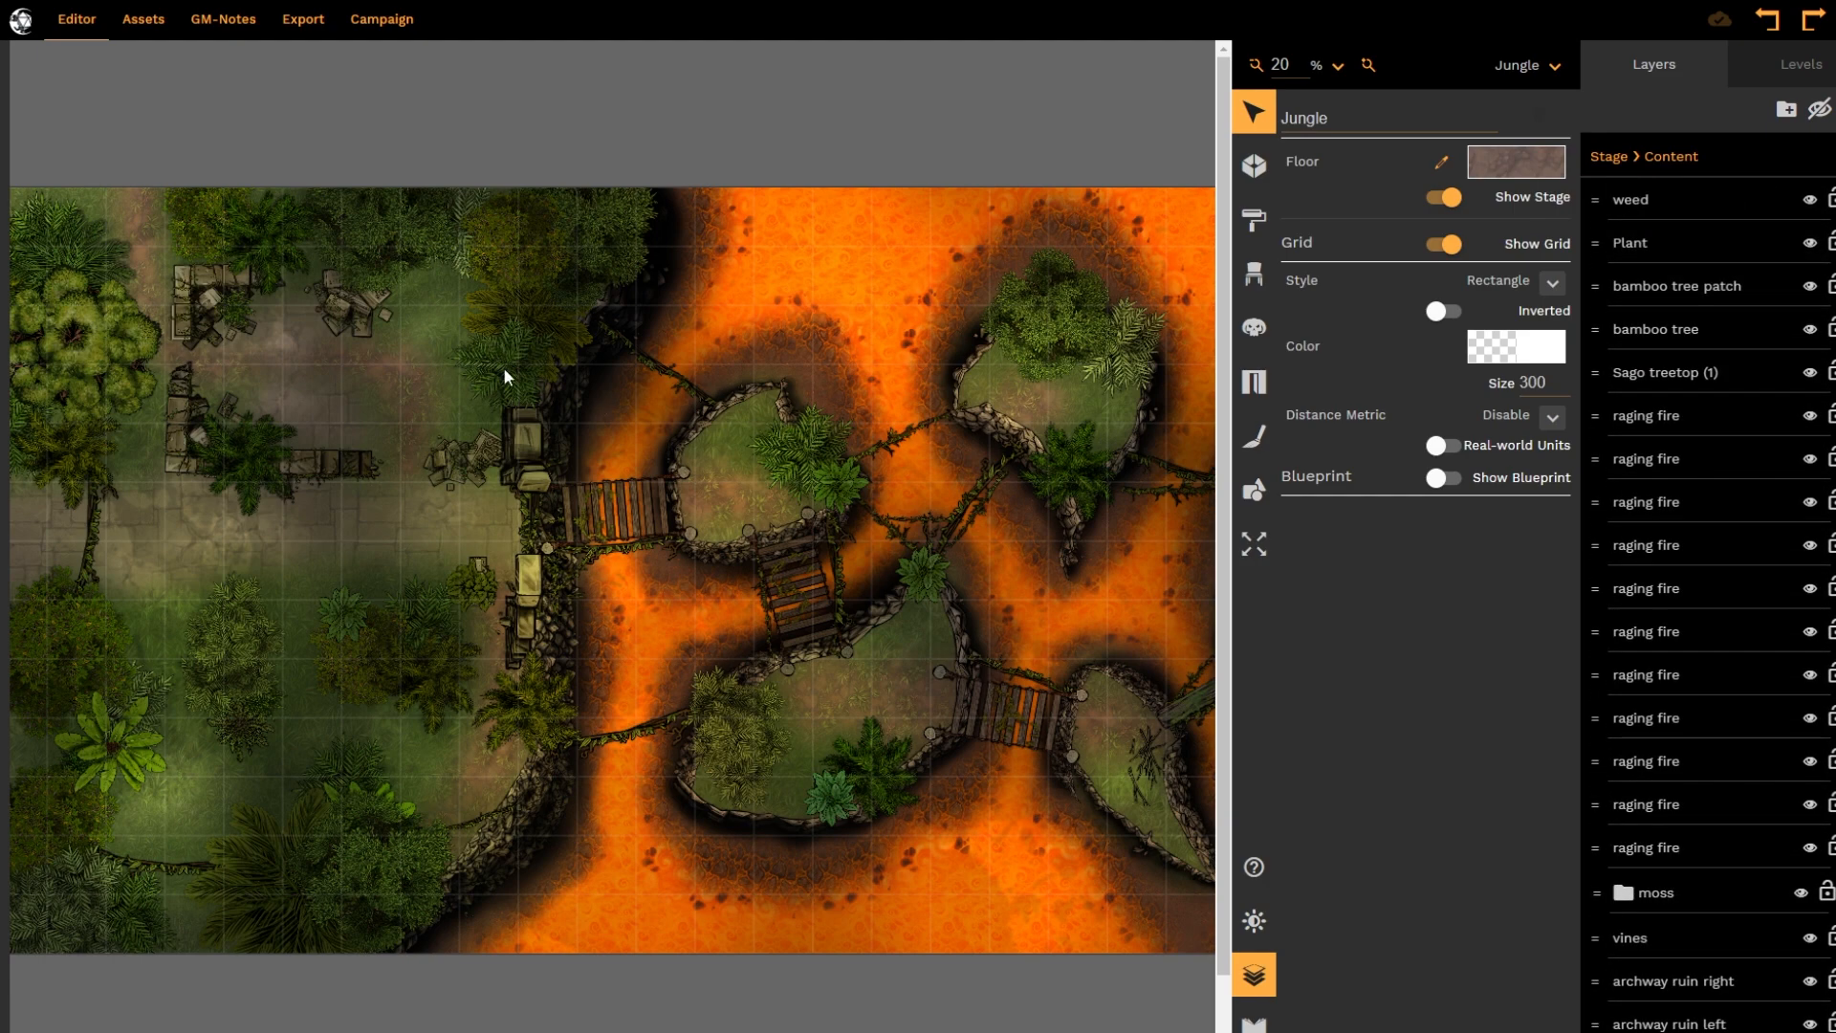
scroll(612, 570, "right", 6)
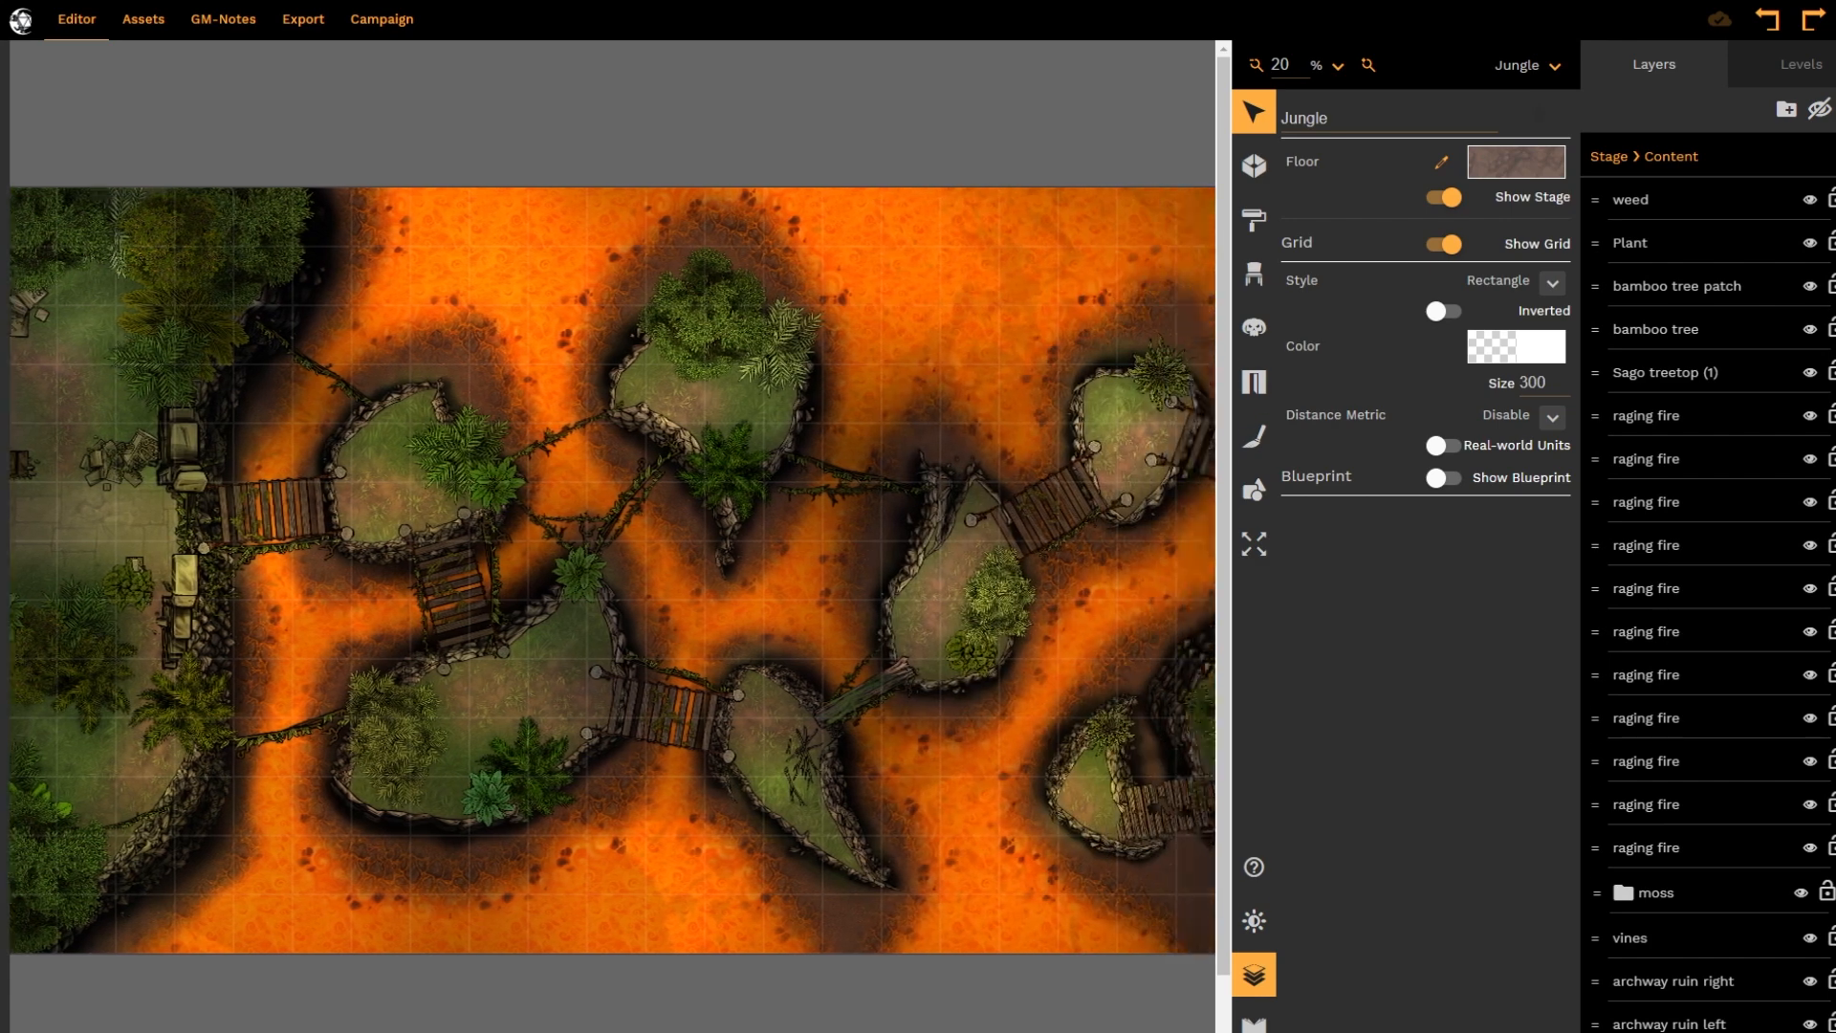
scroll(612, 570, "right", 4)
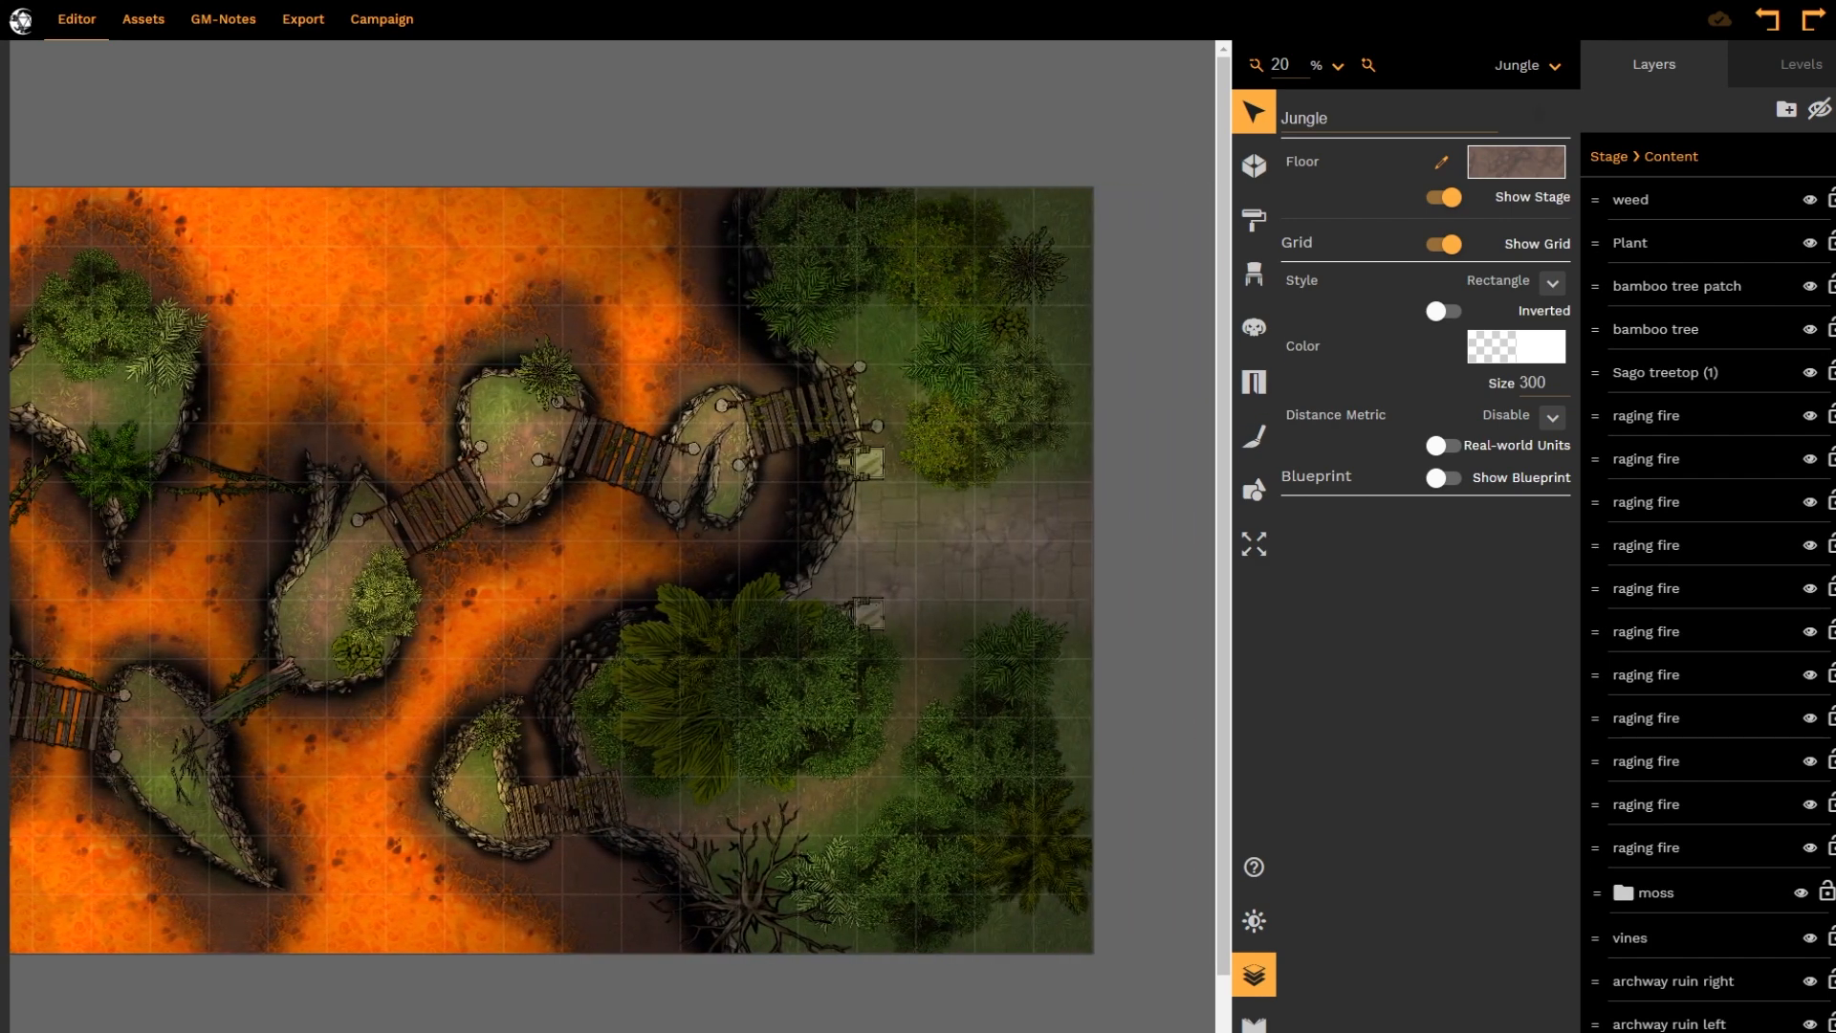
scroll(753, 1028, "left", 2)
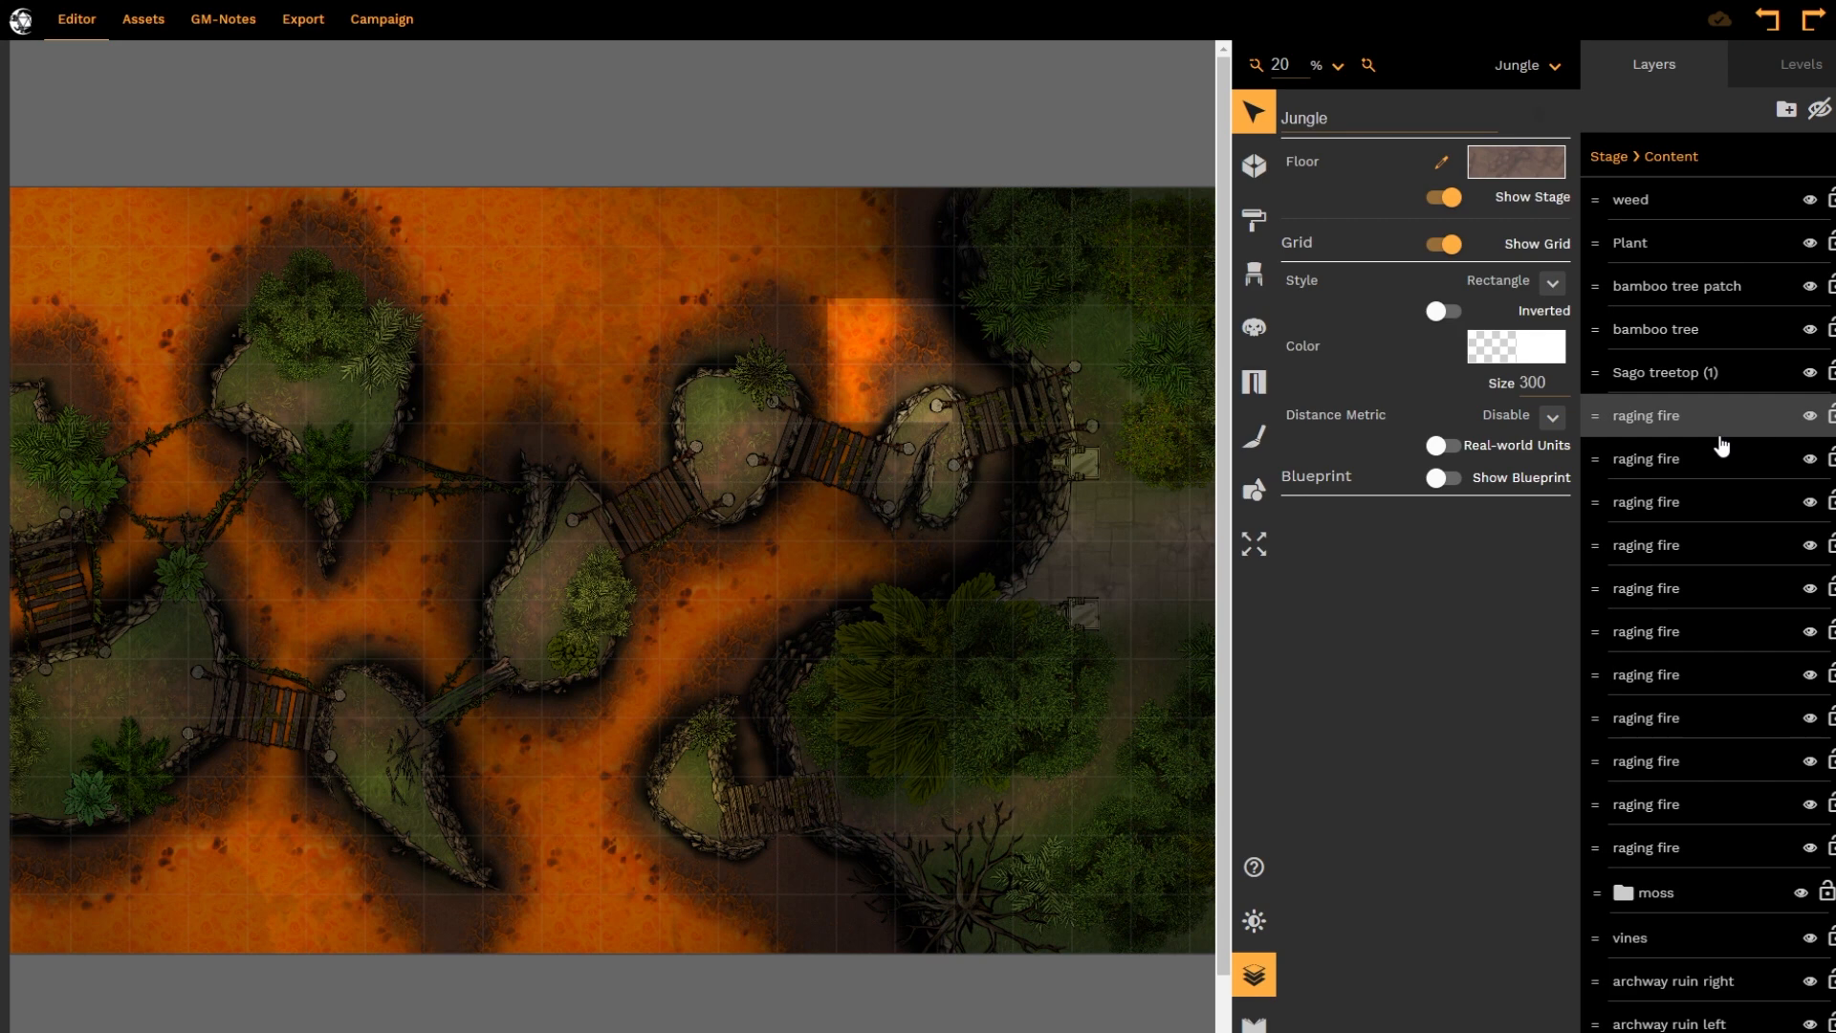
scroll(1702, 574, "down", 8)
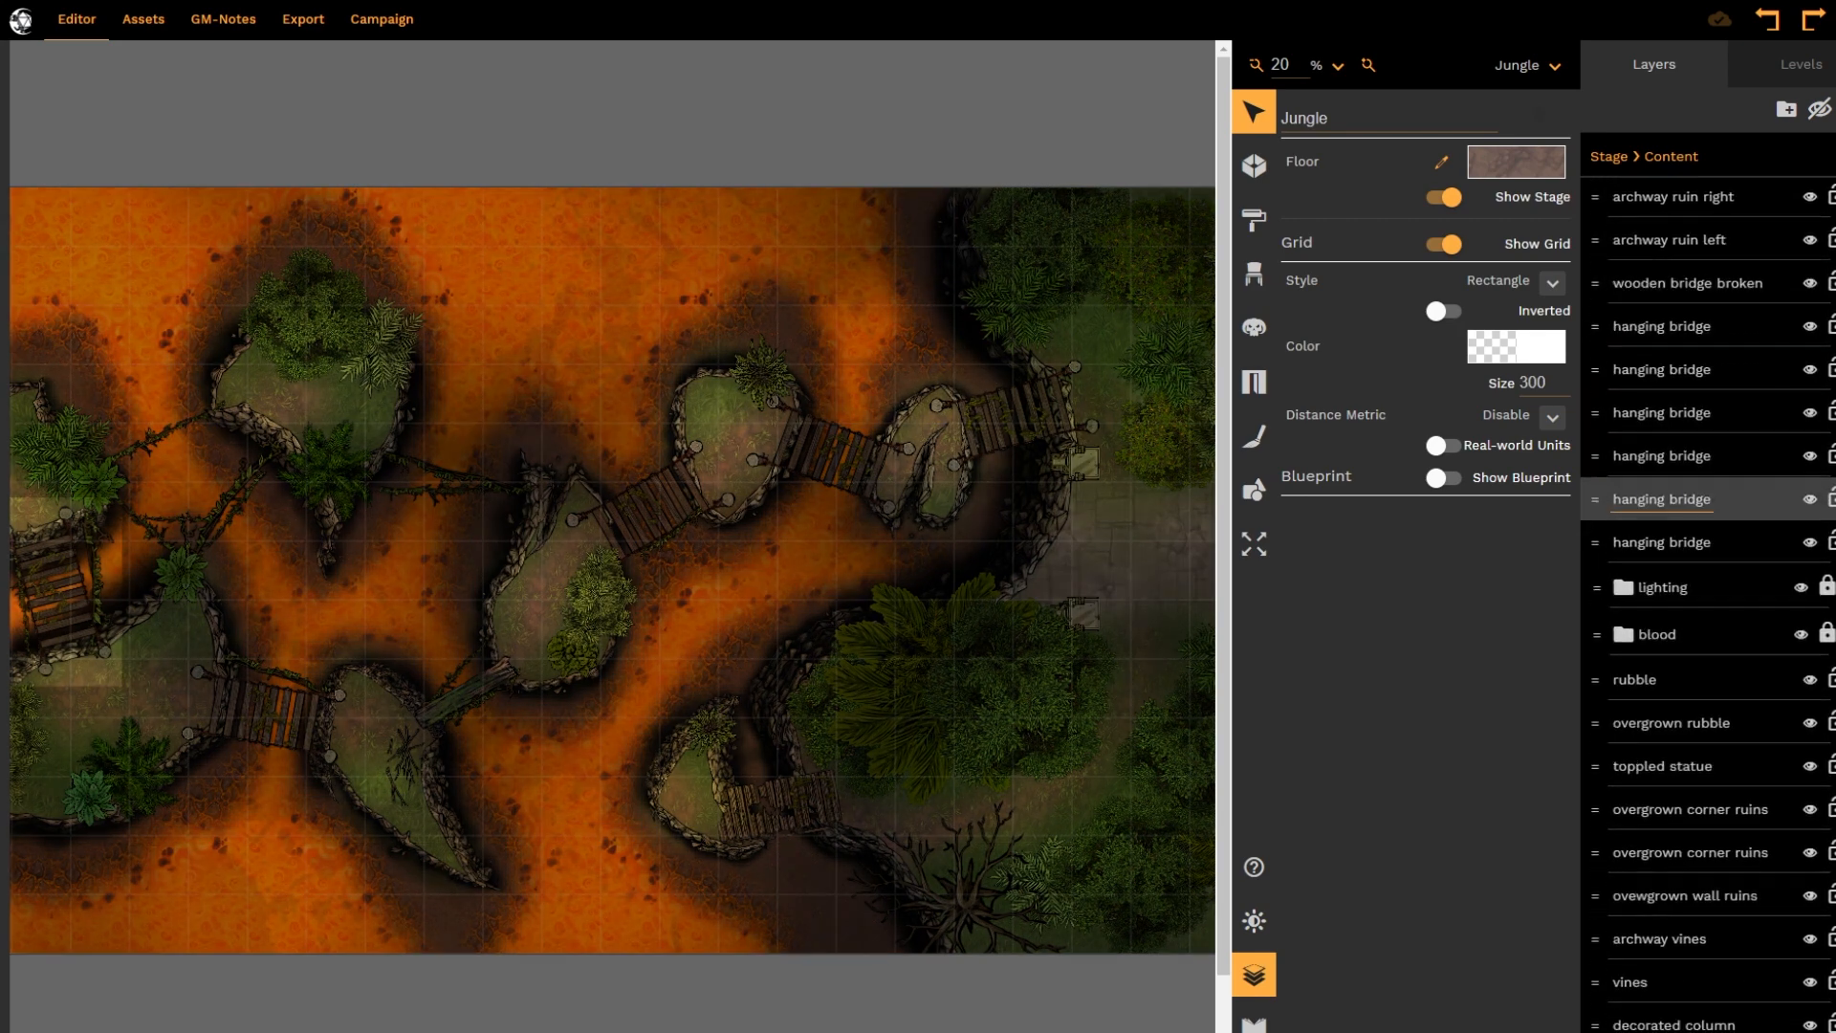
scroll(1688, 696, "down", 2)
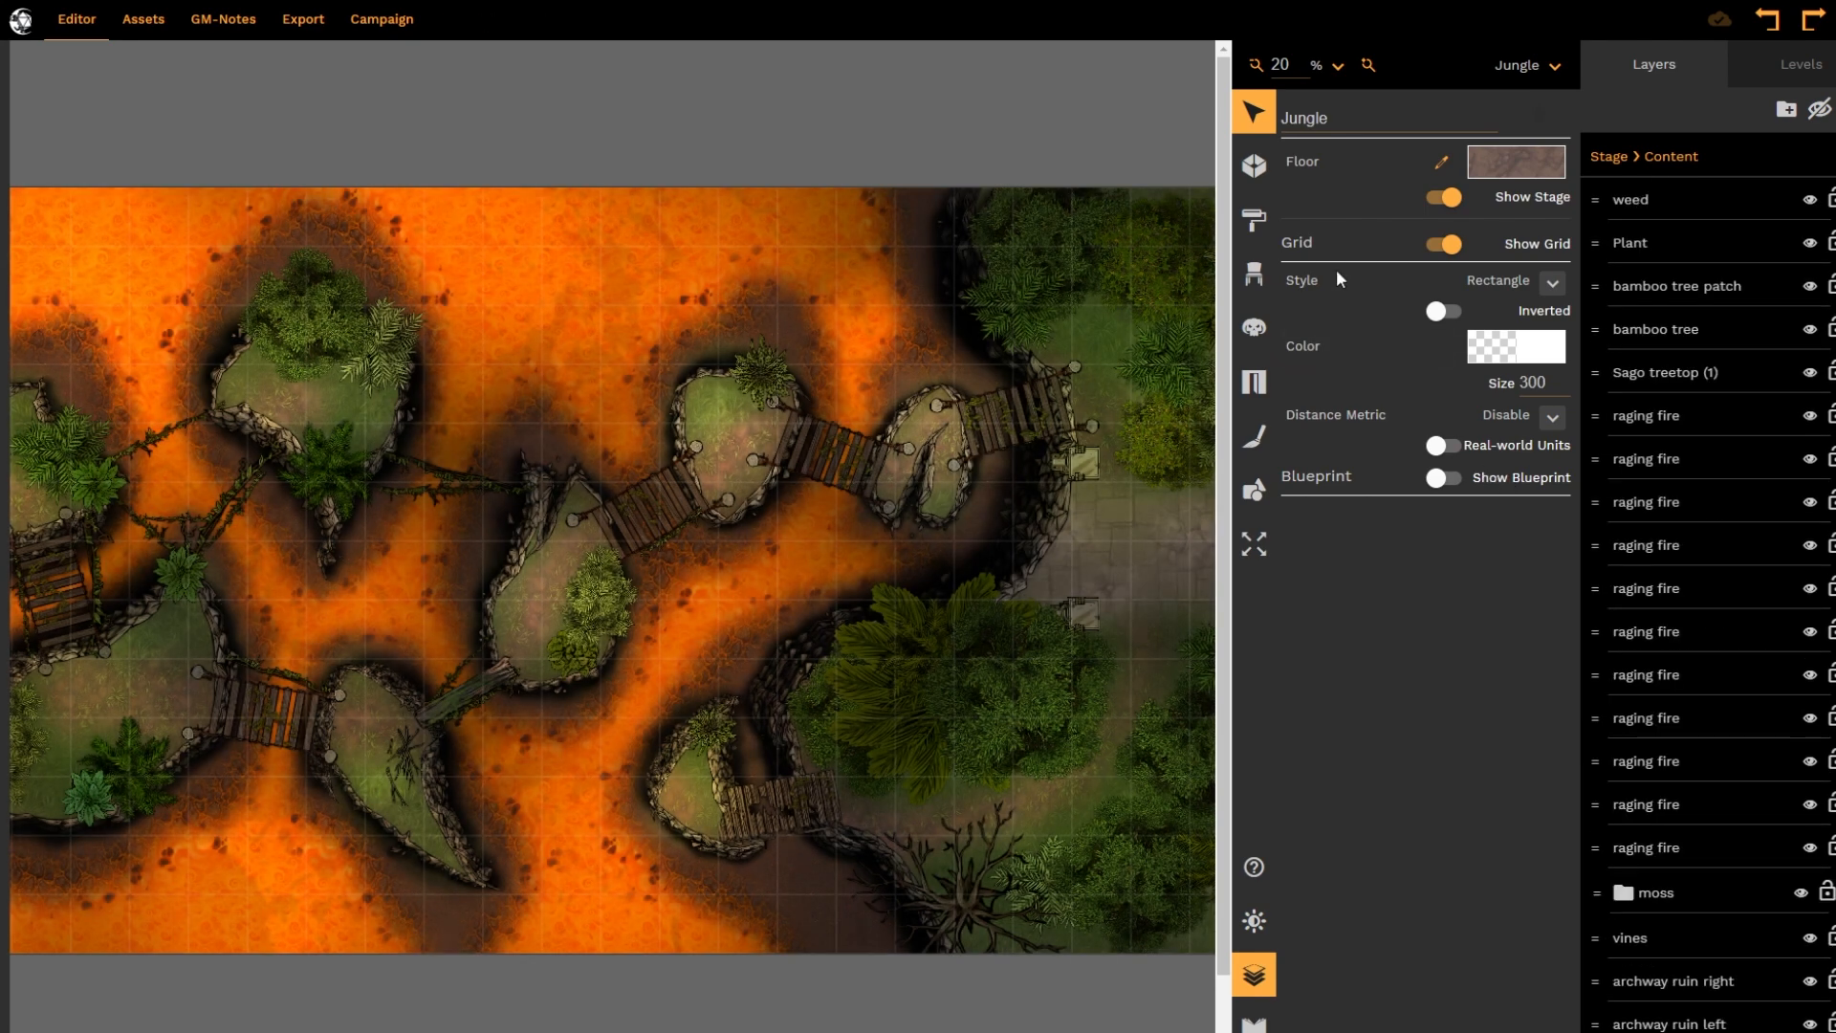
Place a giant bat prop on the small island west of the hanging bridge in the middle of the map
left_click(1257, 276)
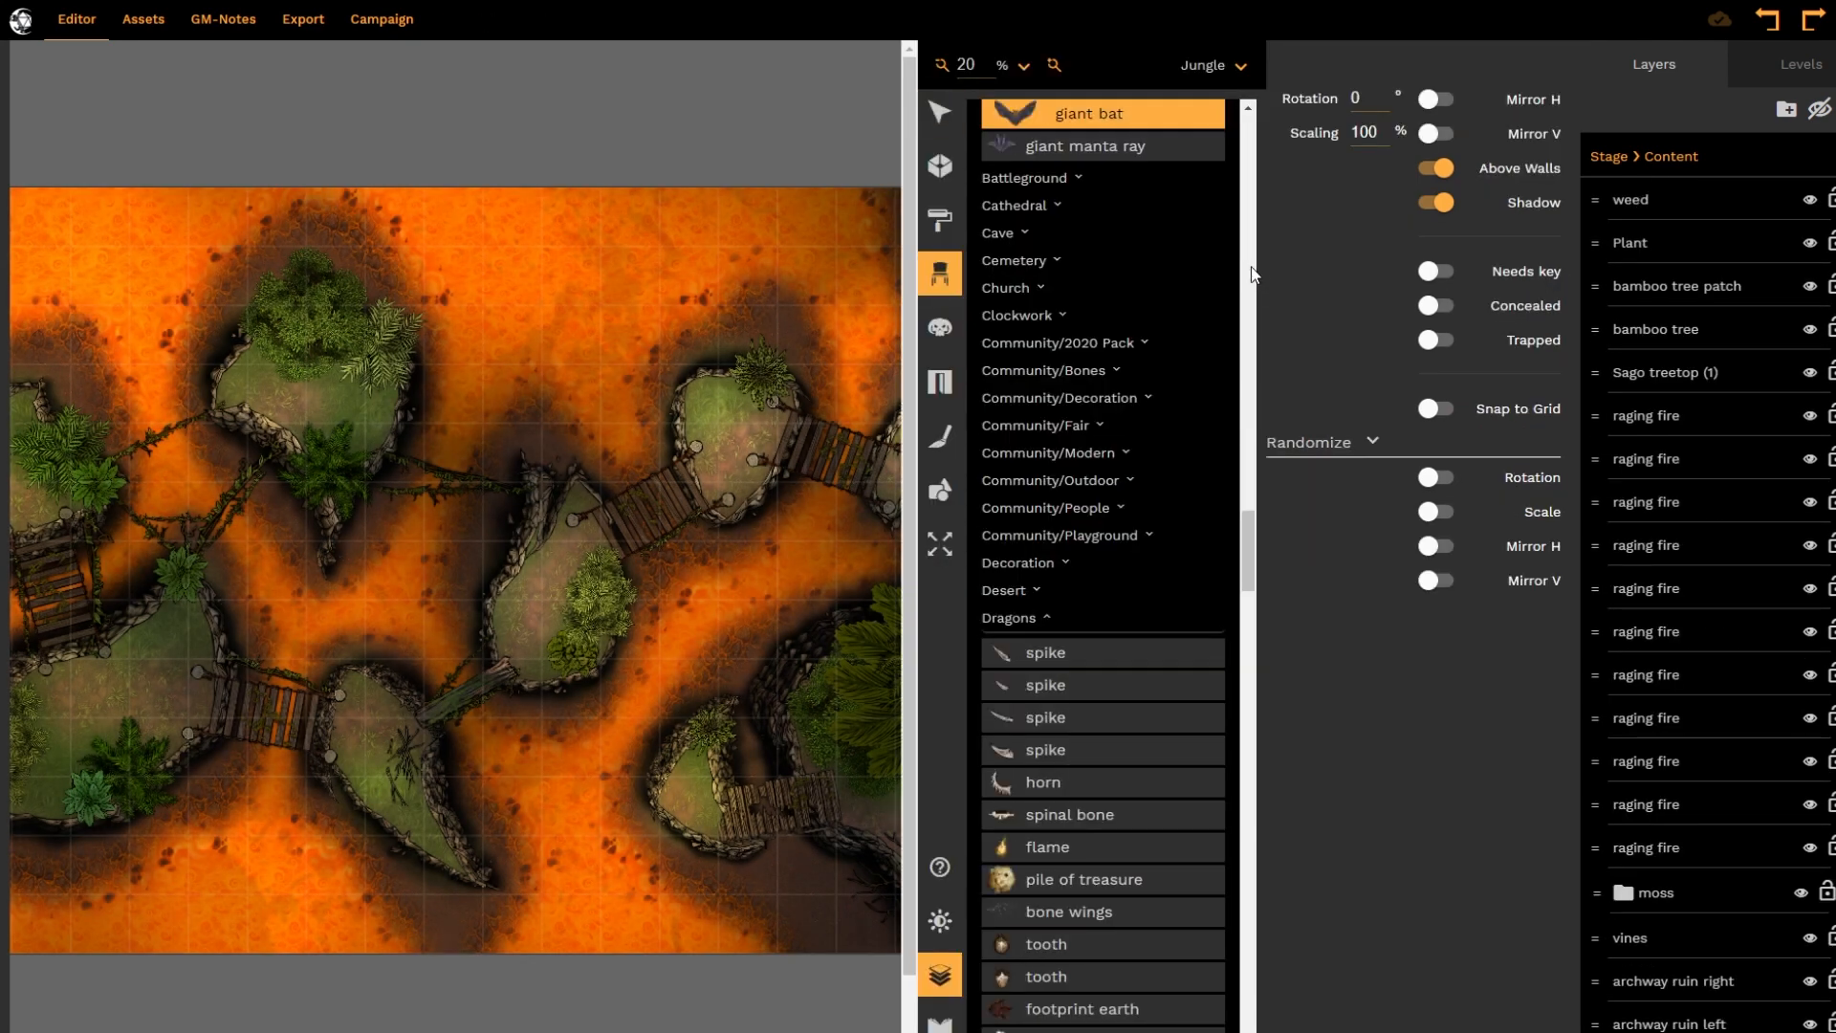
scroll(1138, 363, "down", 4)
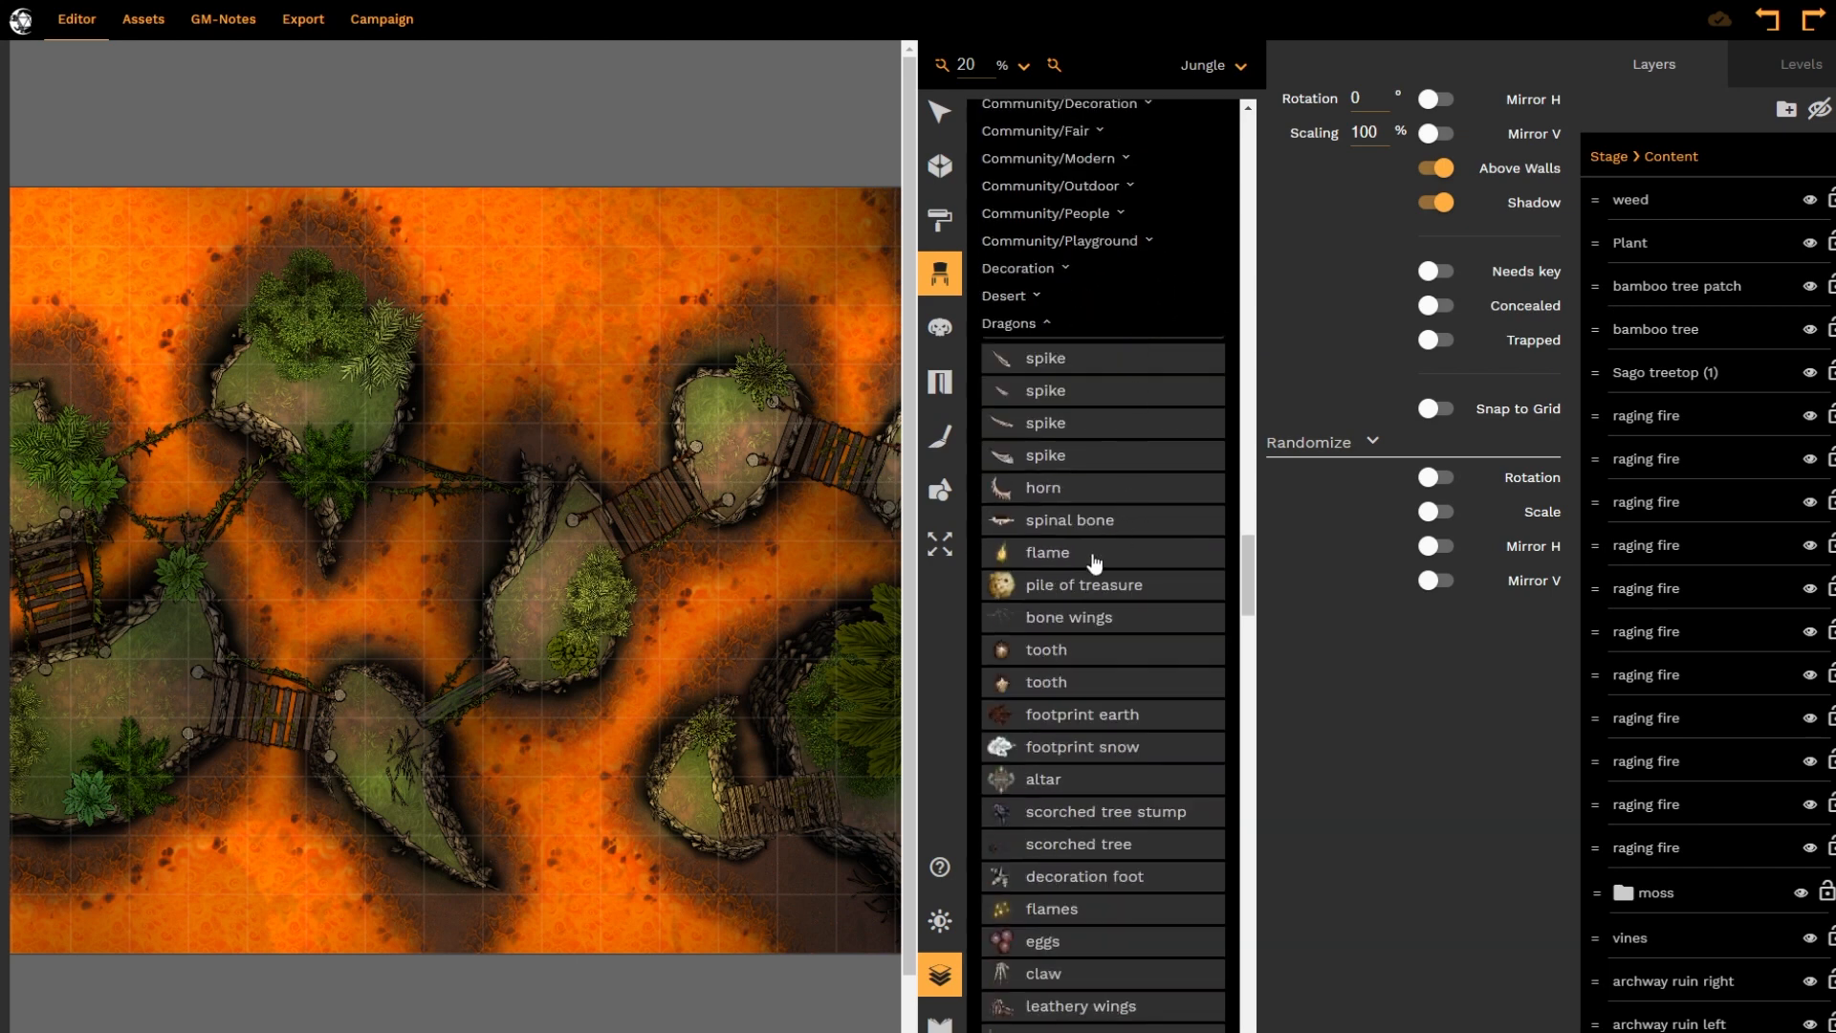
scroll(1094, 562, "up", 5)
scroll(1090, 516, "up", 2)
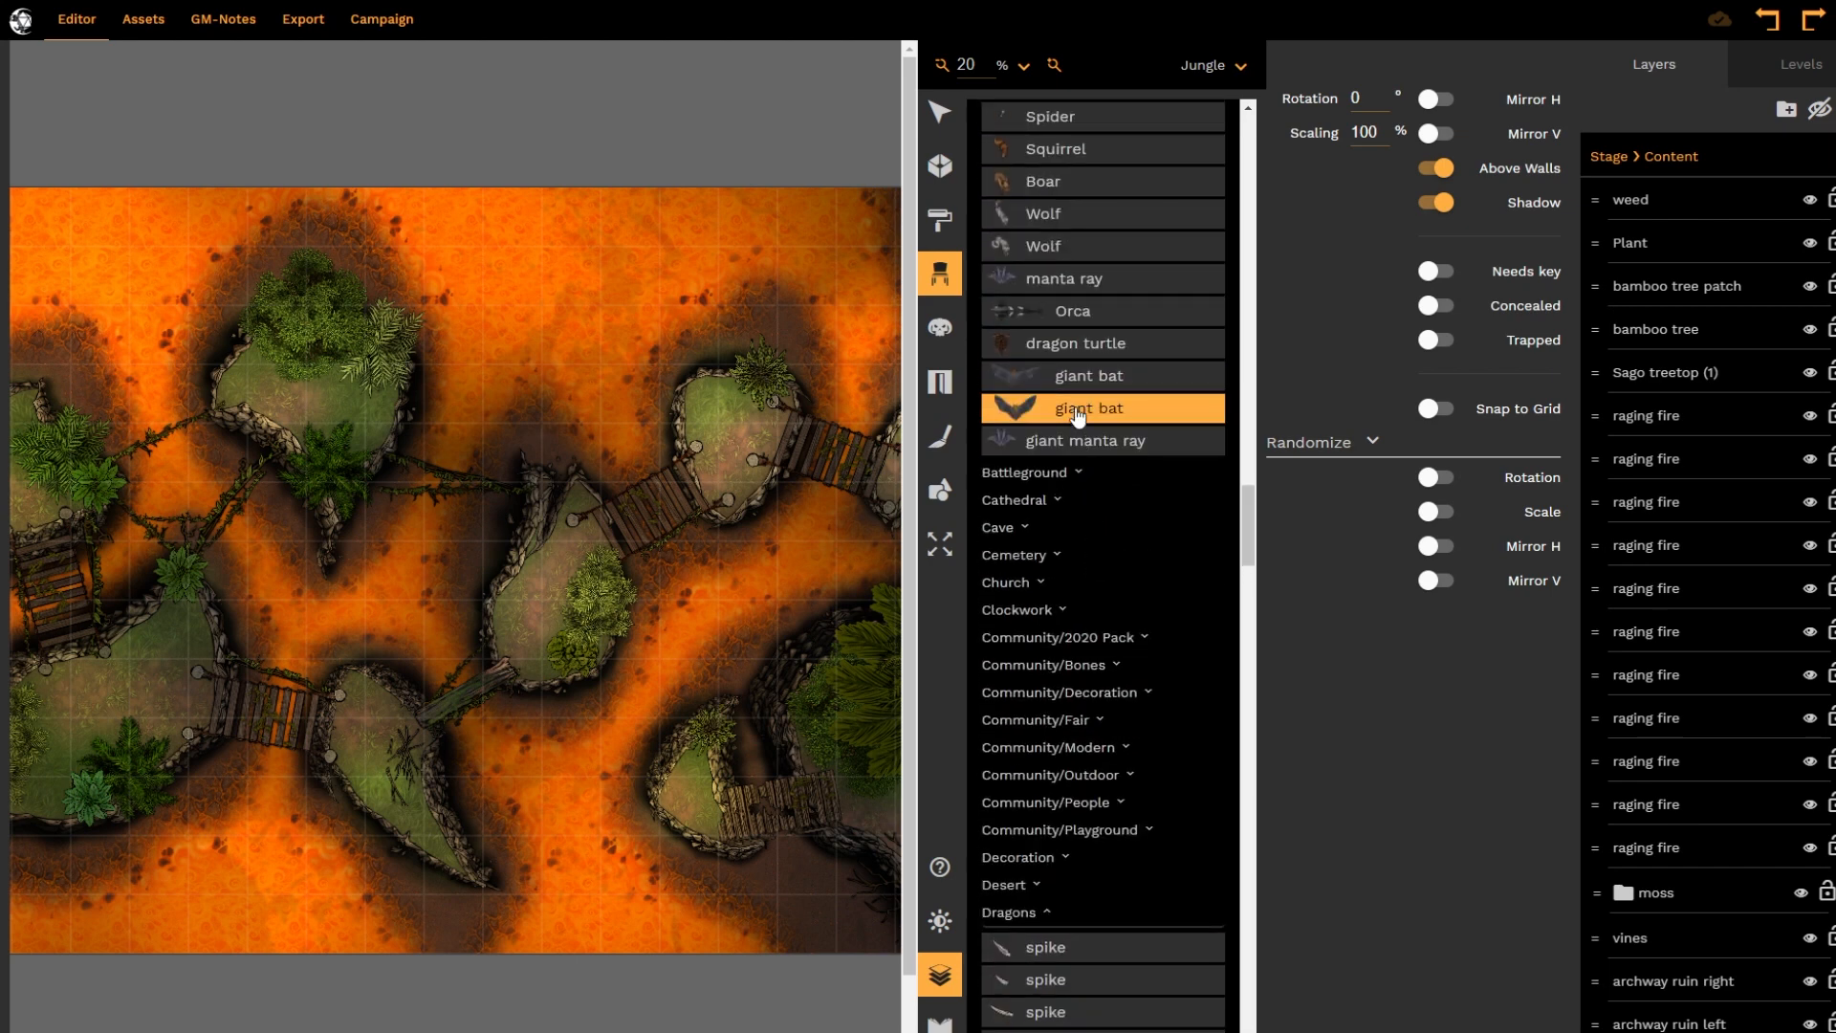
left_click(555, 578)
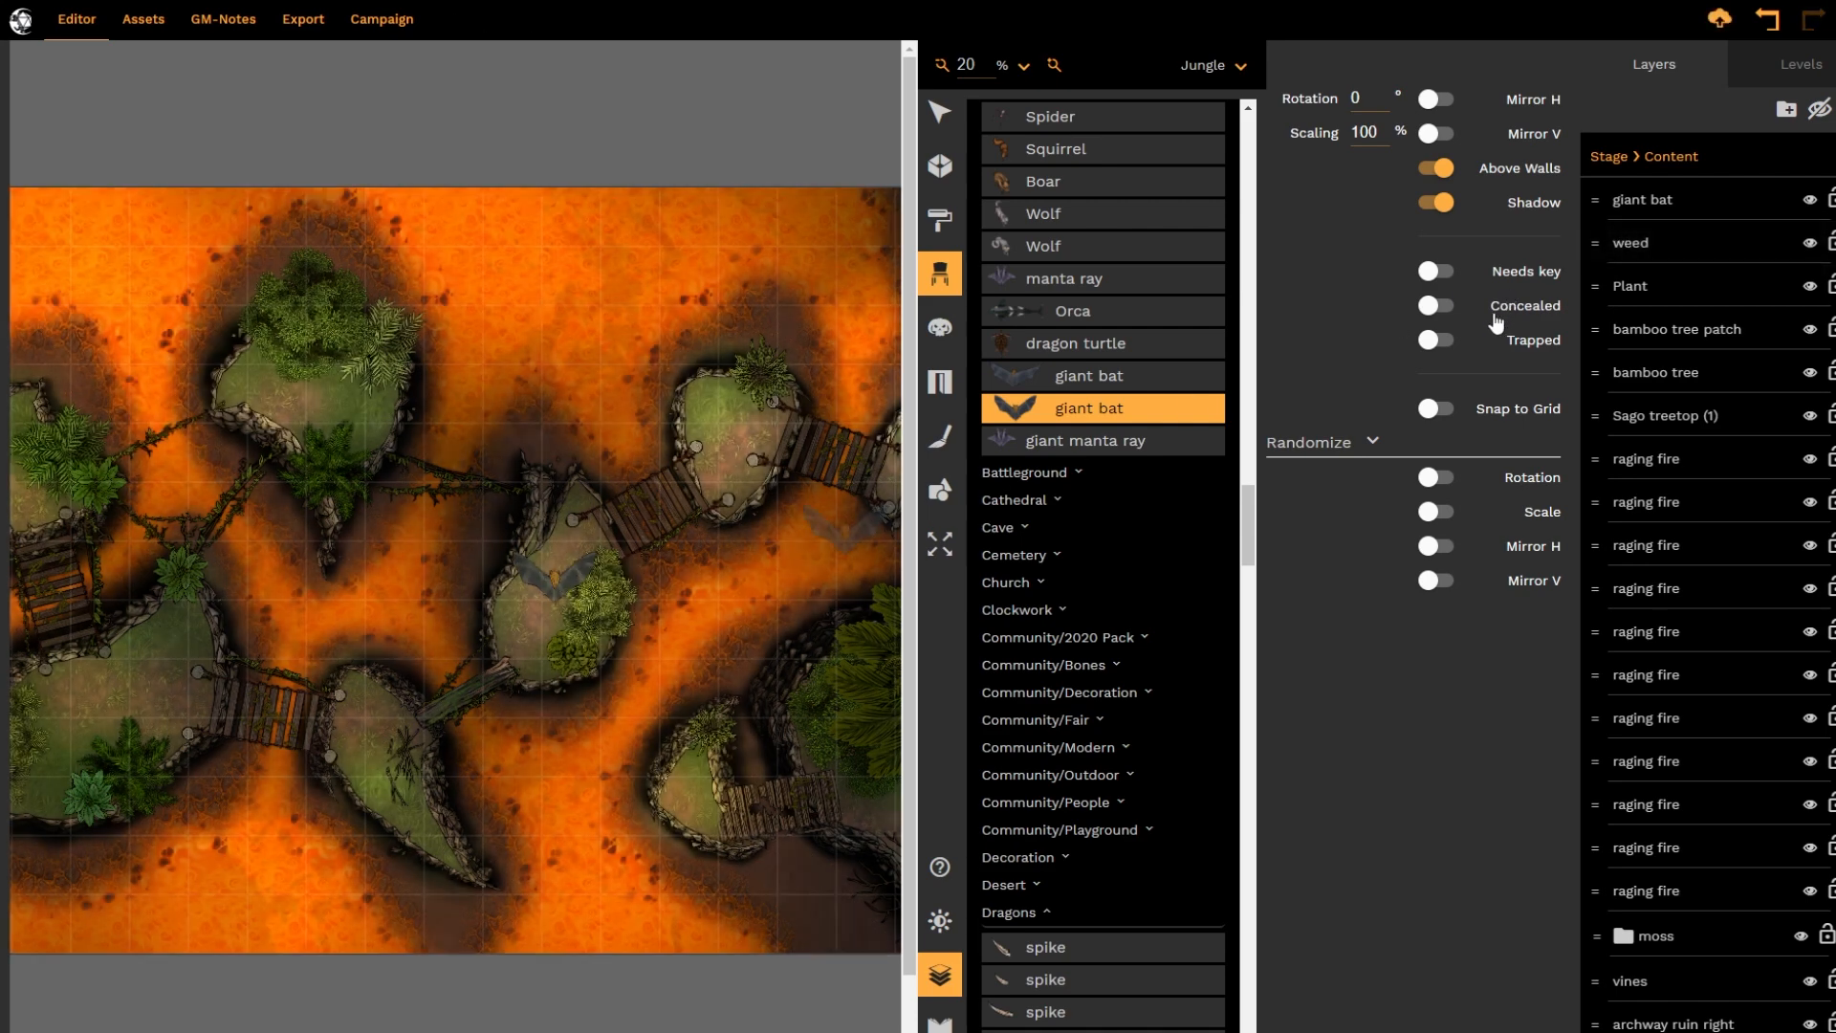
Move the giant bat from the island onto the cliff-side edge of the tree canopy above the broken wooden bridge
left_click(951, 118)
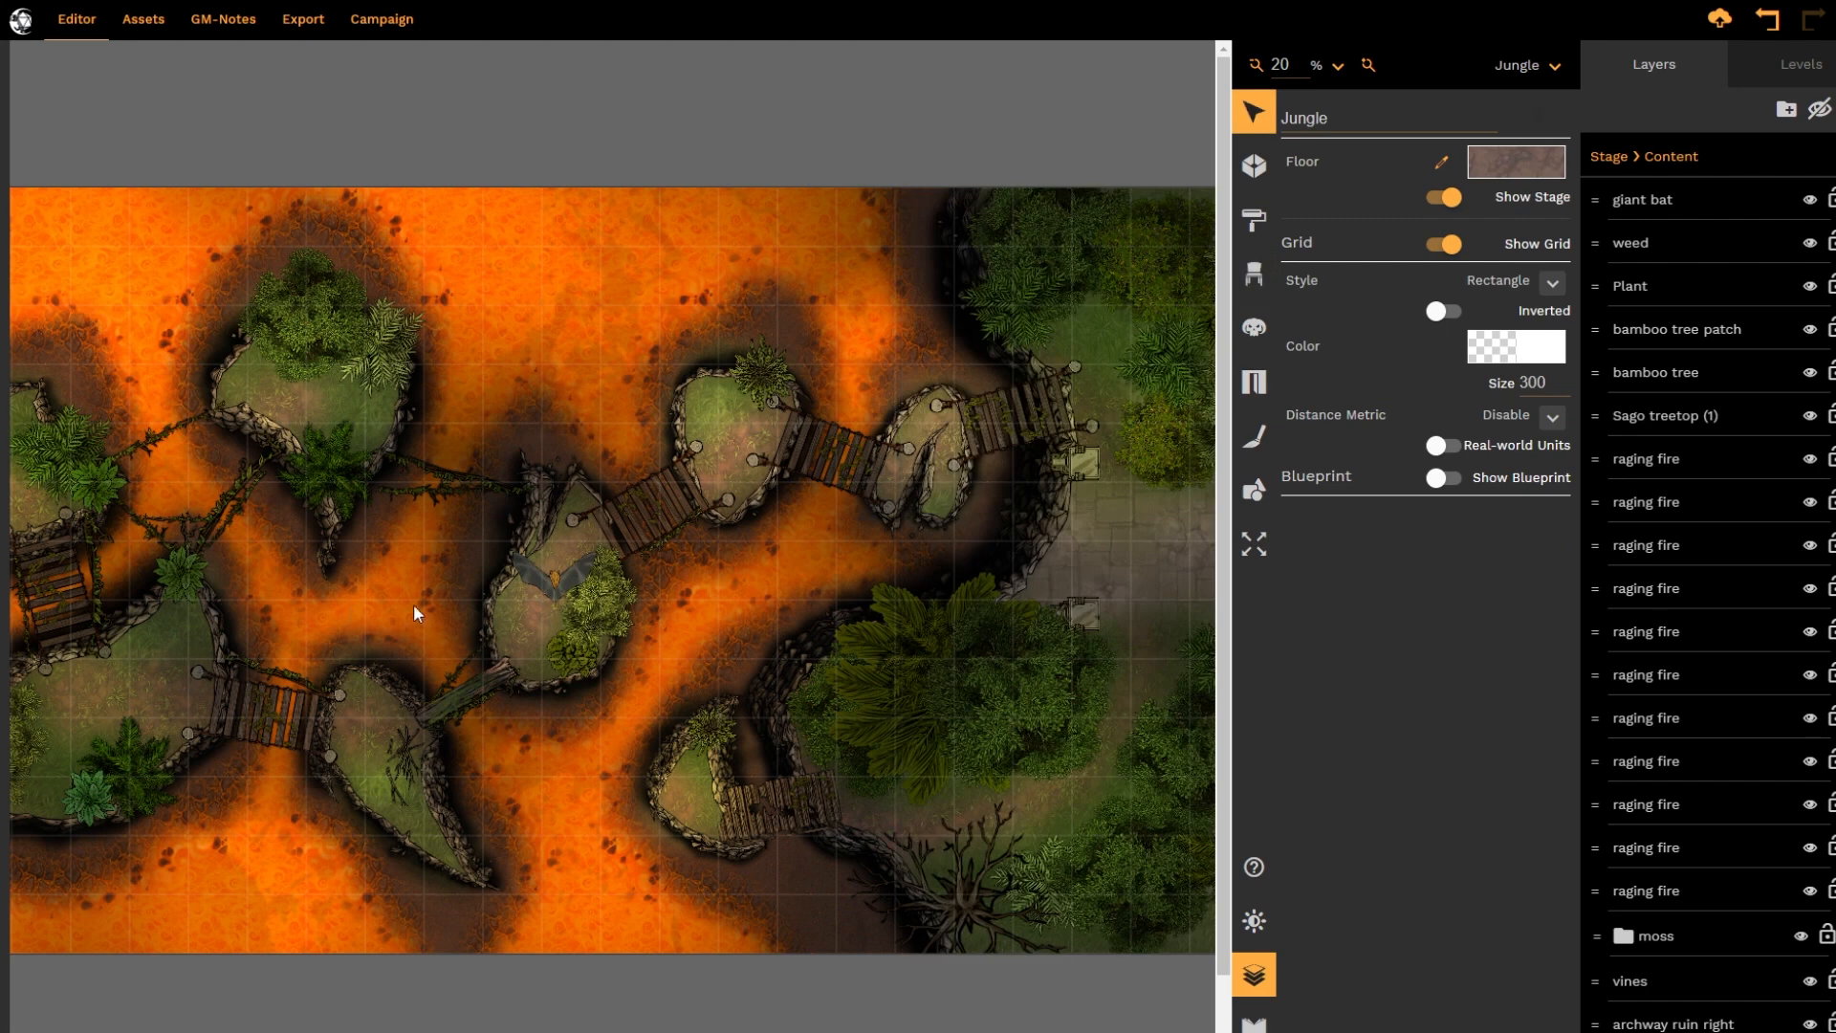
left_click_drag(551, 580, 828, 696)
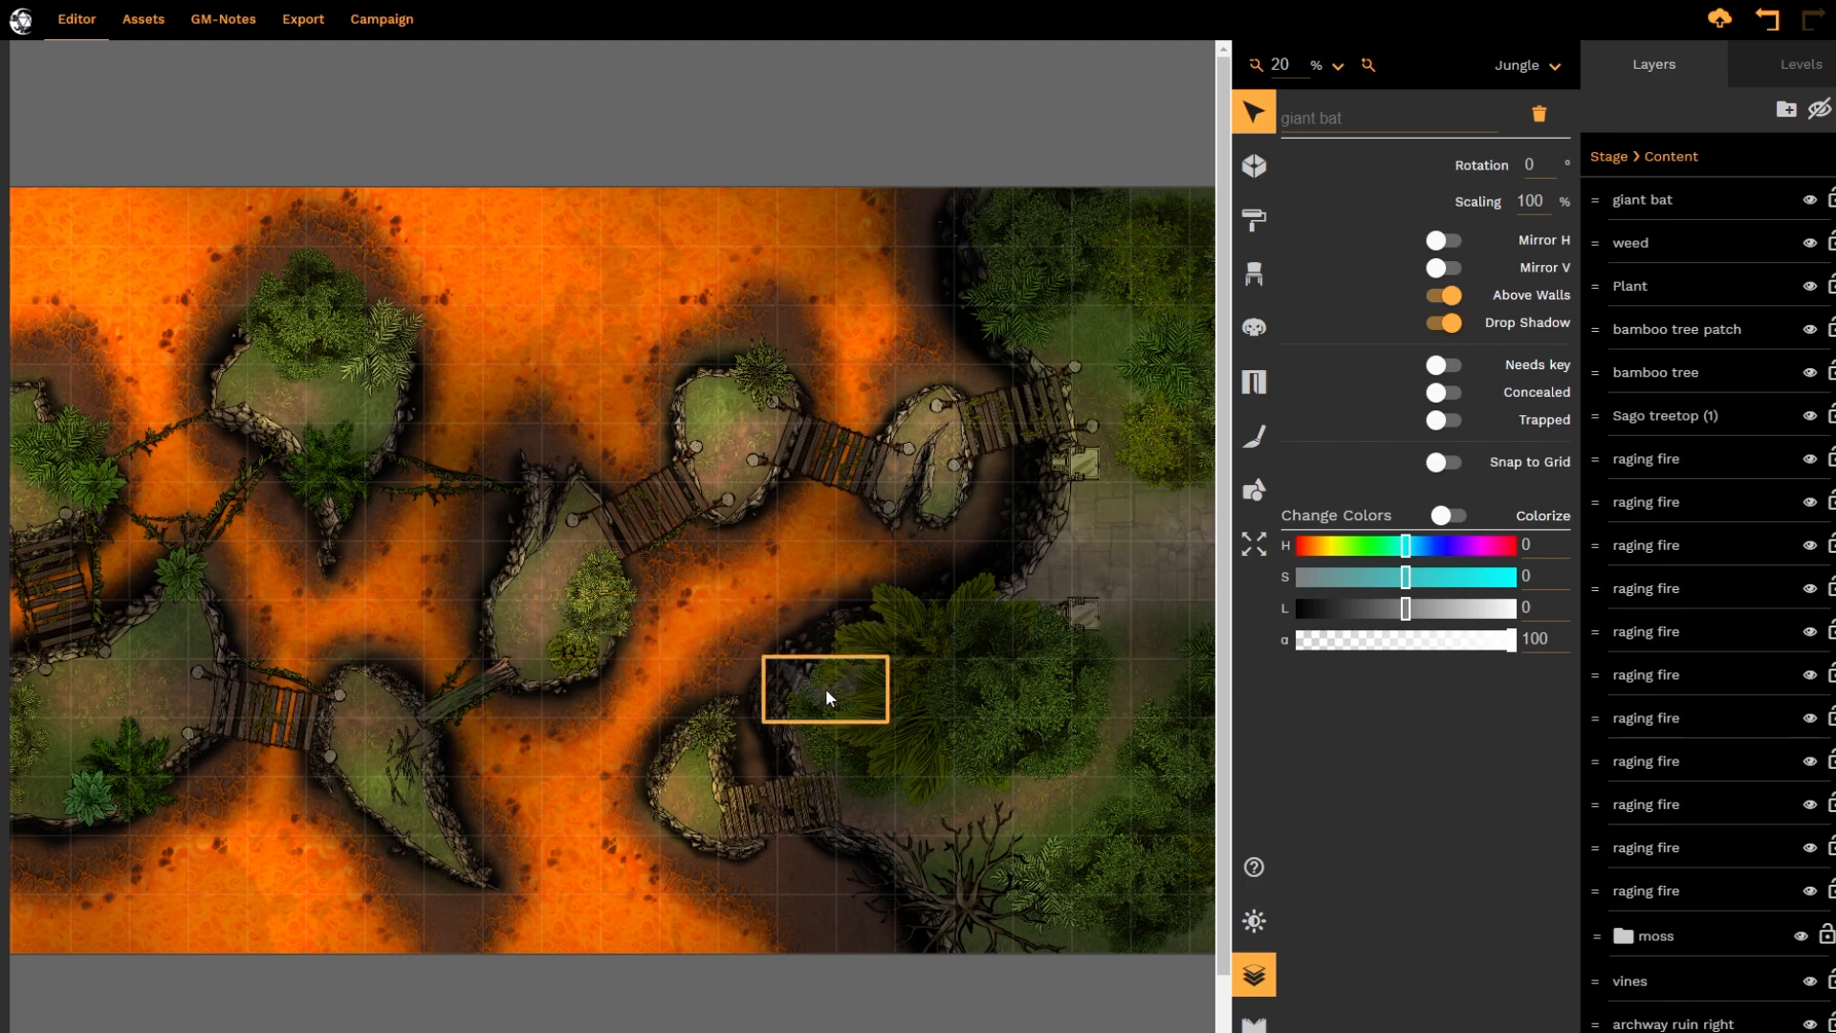
scroll(899, 731, "up", 3)
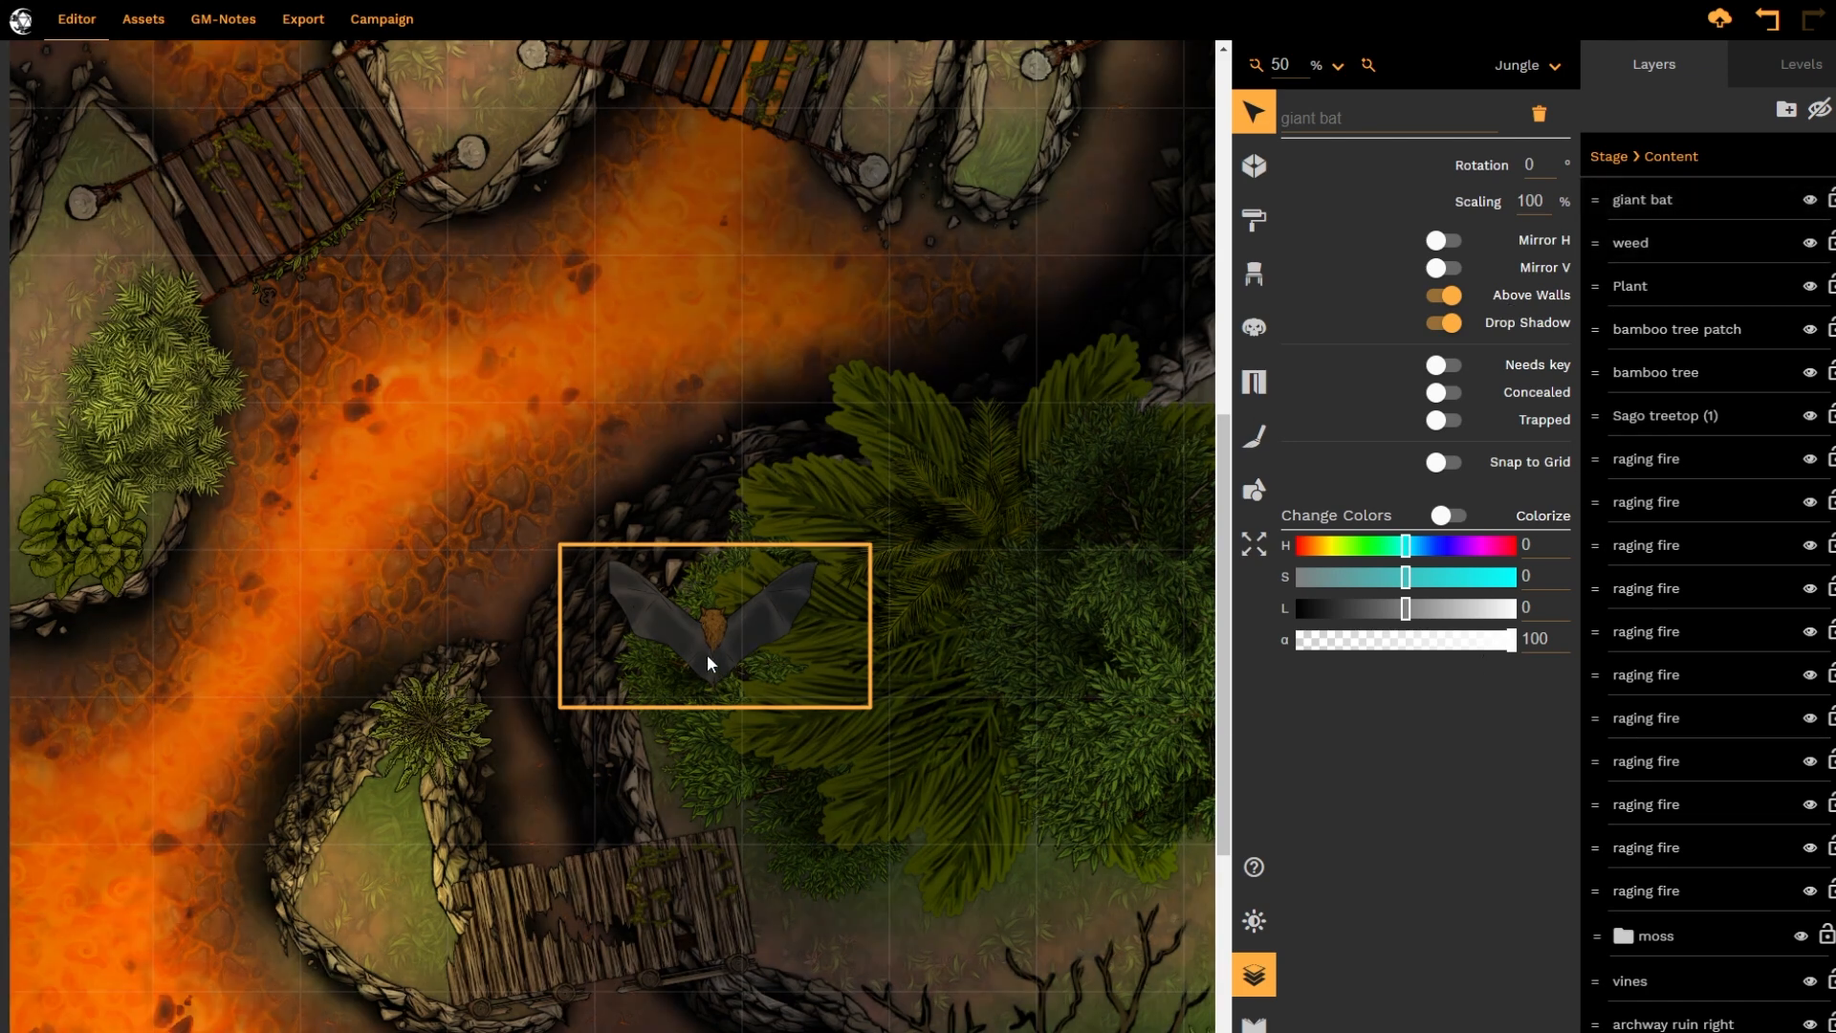
left_click_drag(708, 656, 677, 632)
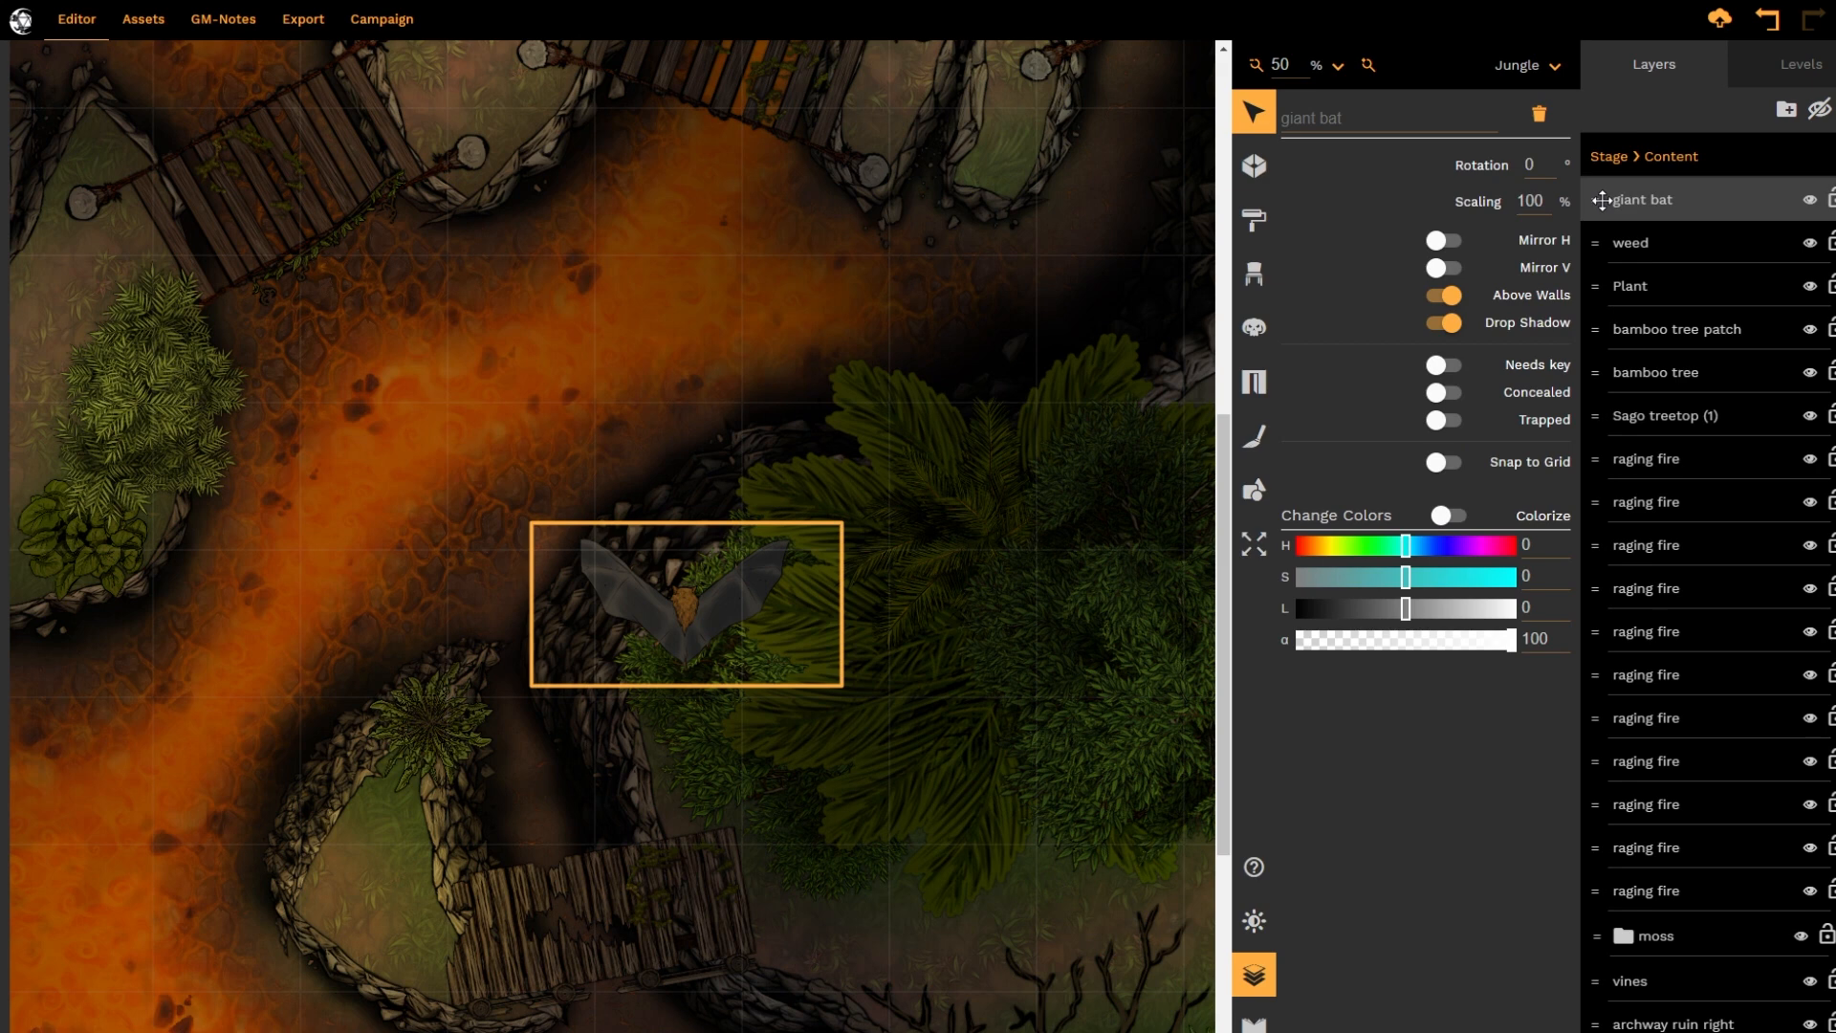
Reorder the giant bat layer to the bottom of the stack, then raise it to between a bamboo tree and a Sago treetop
left_click_drag(1602, 200, 1602, 1019)
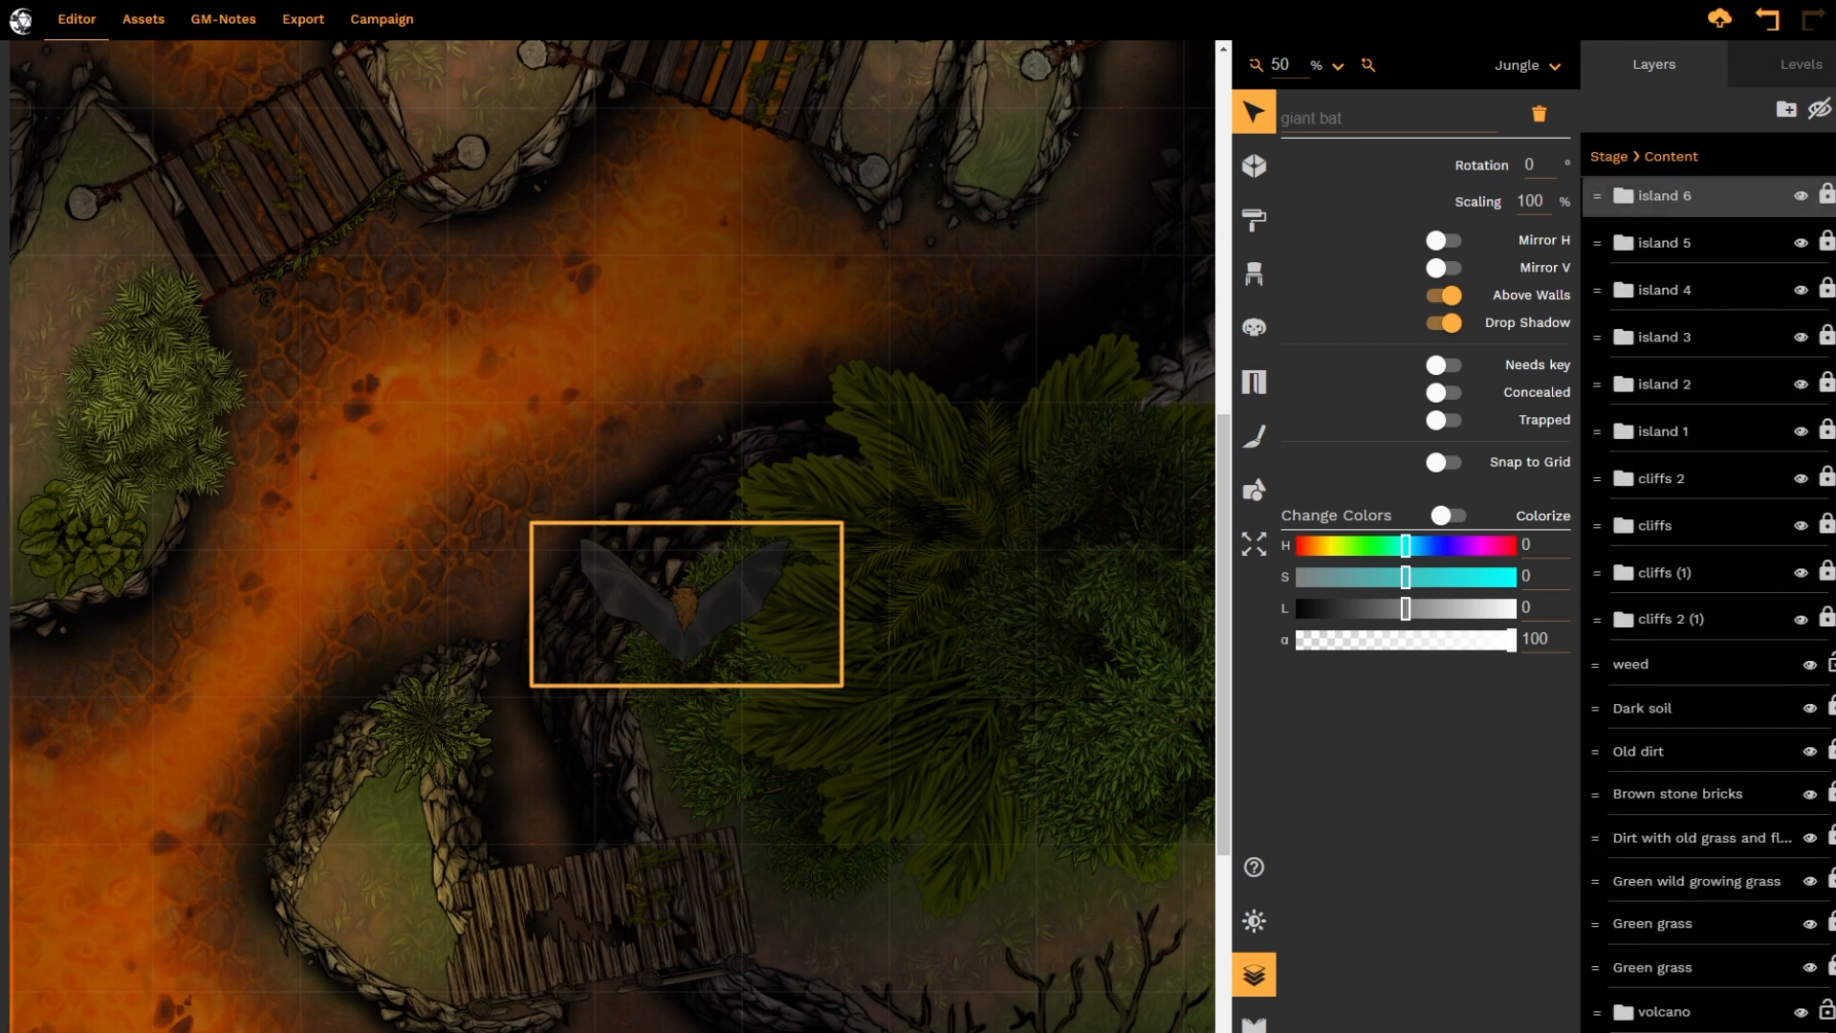
left_click_drag(1602, 1019, 1603, 1028)
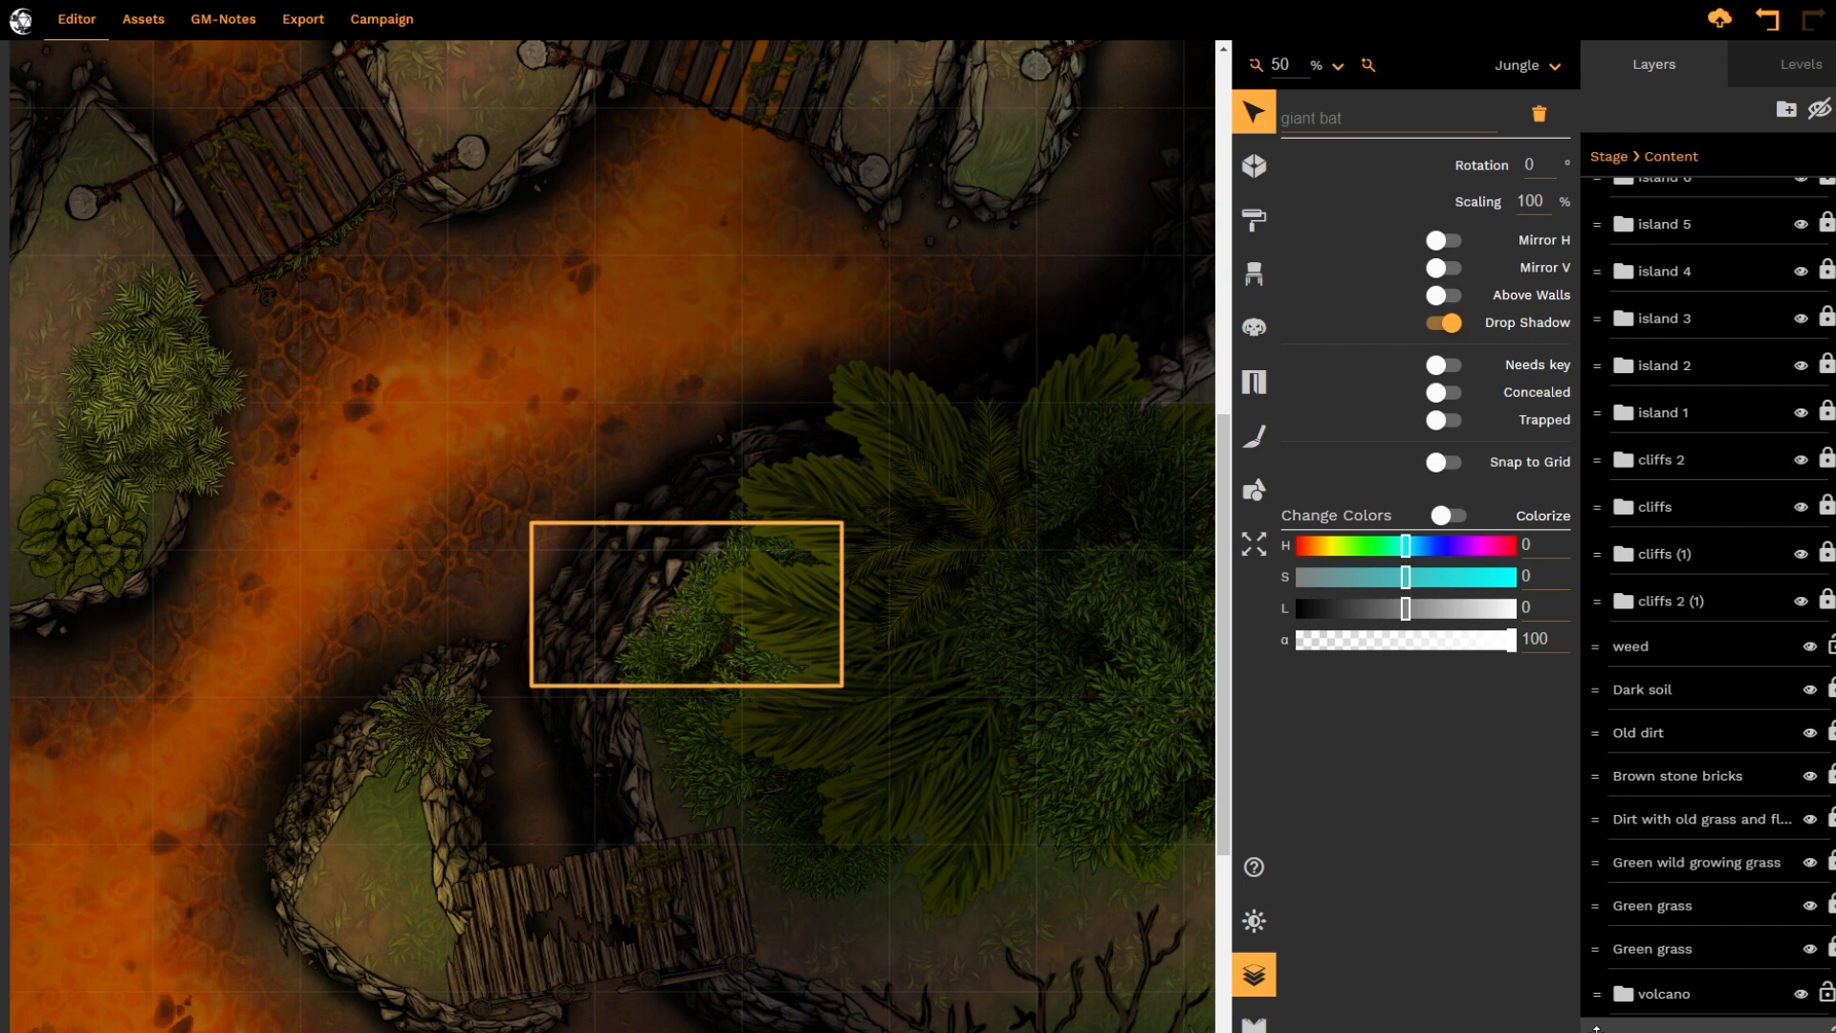
left_click_drag(1600, 1023, 1630, 908)
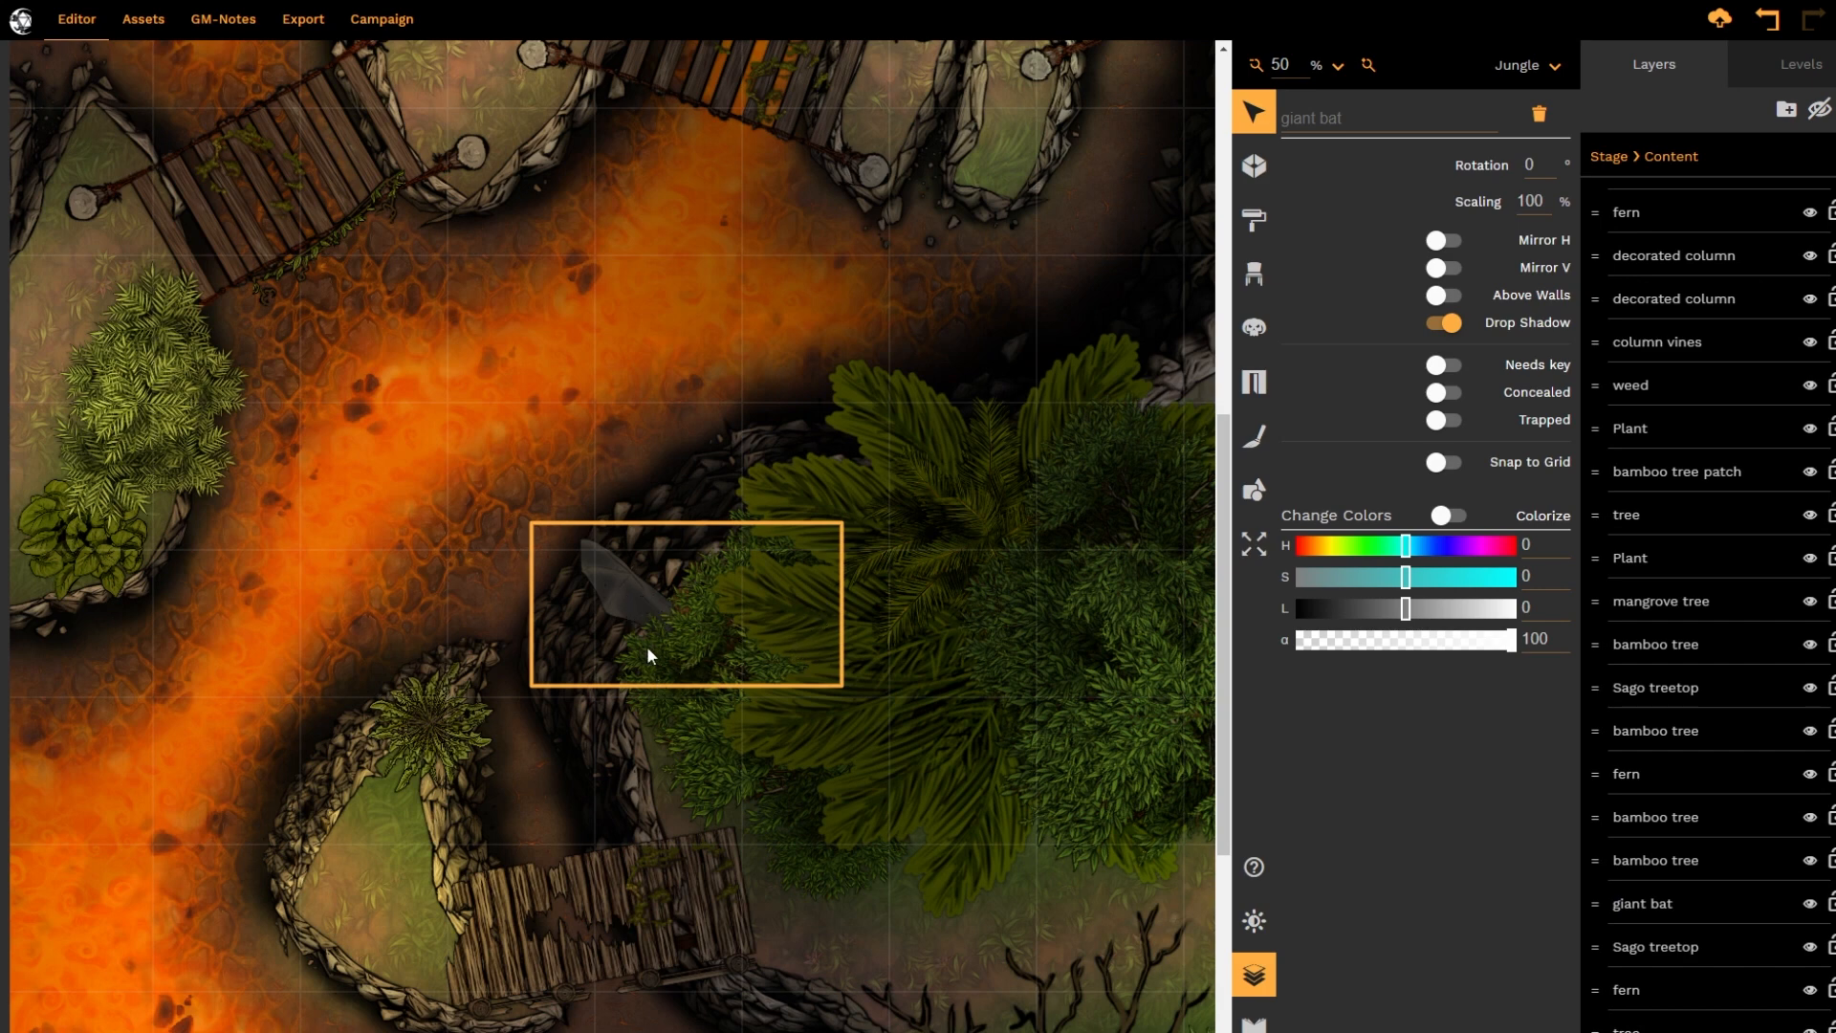
Select the giant bat hidden beneath the Sago treetop and move it up to the edge of the cliff
left_click_drag(663, 524, 594, 593)
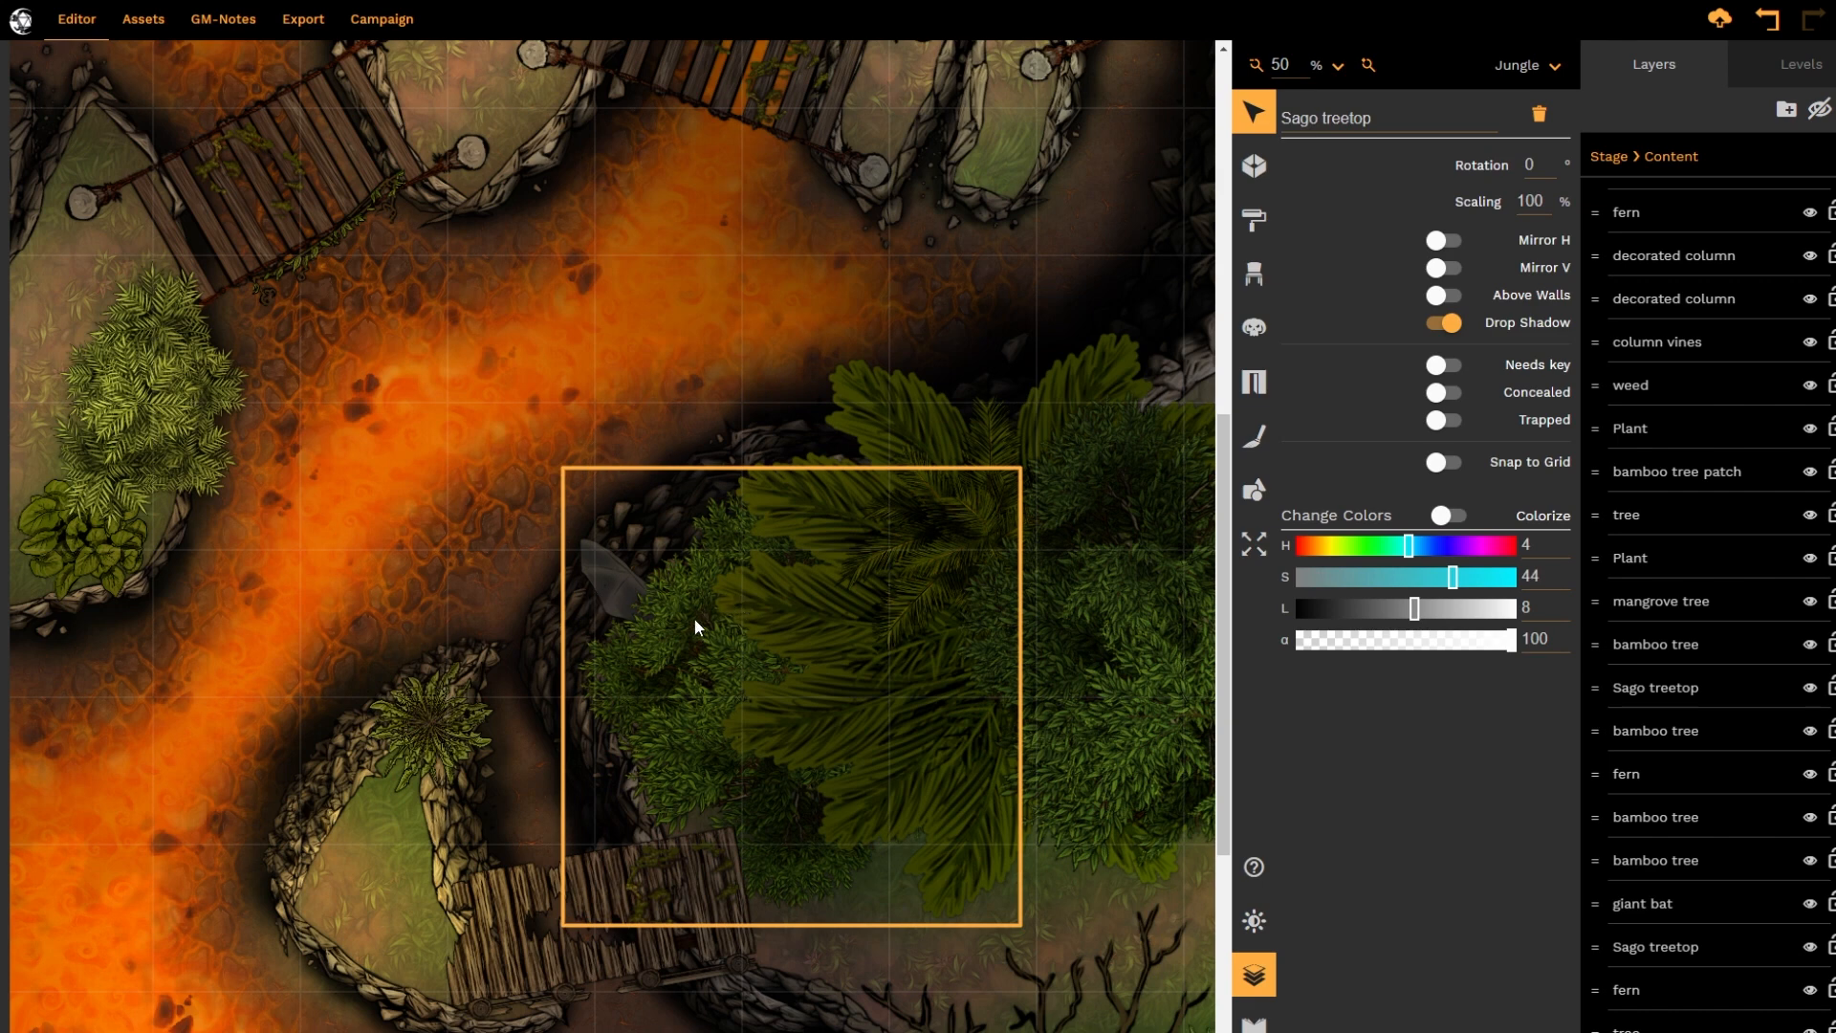
left_click(622, 594, "alt")
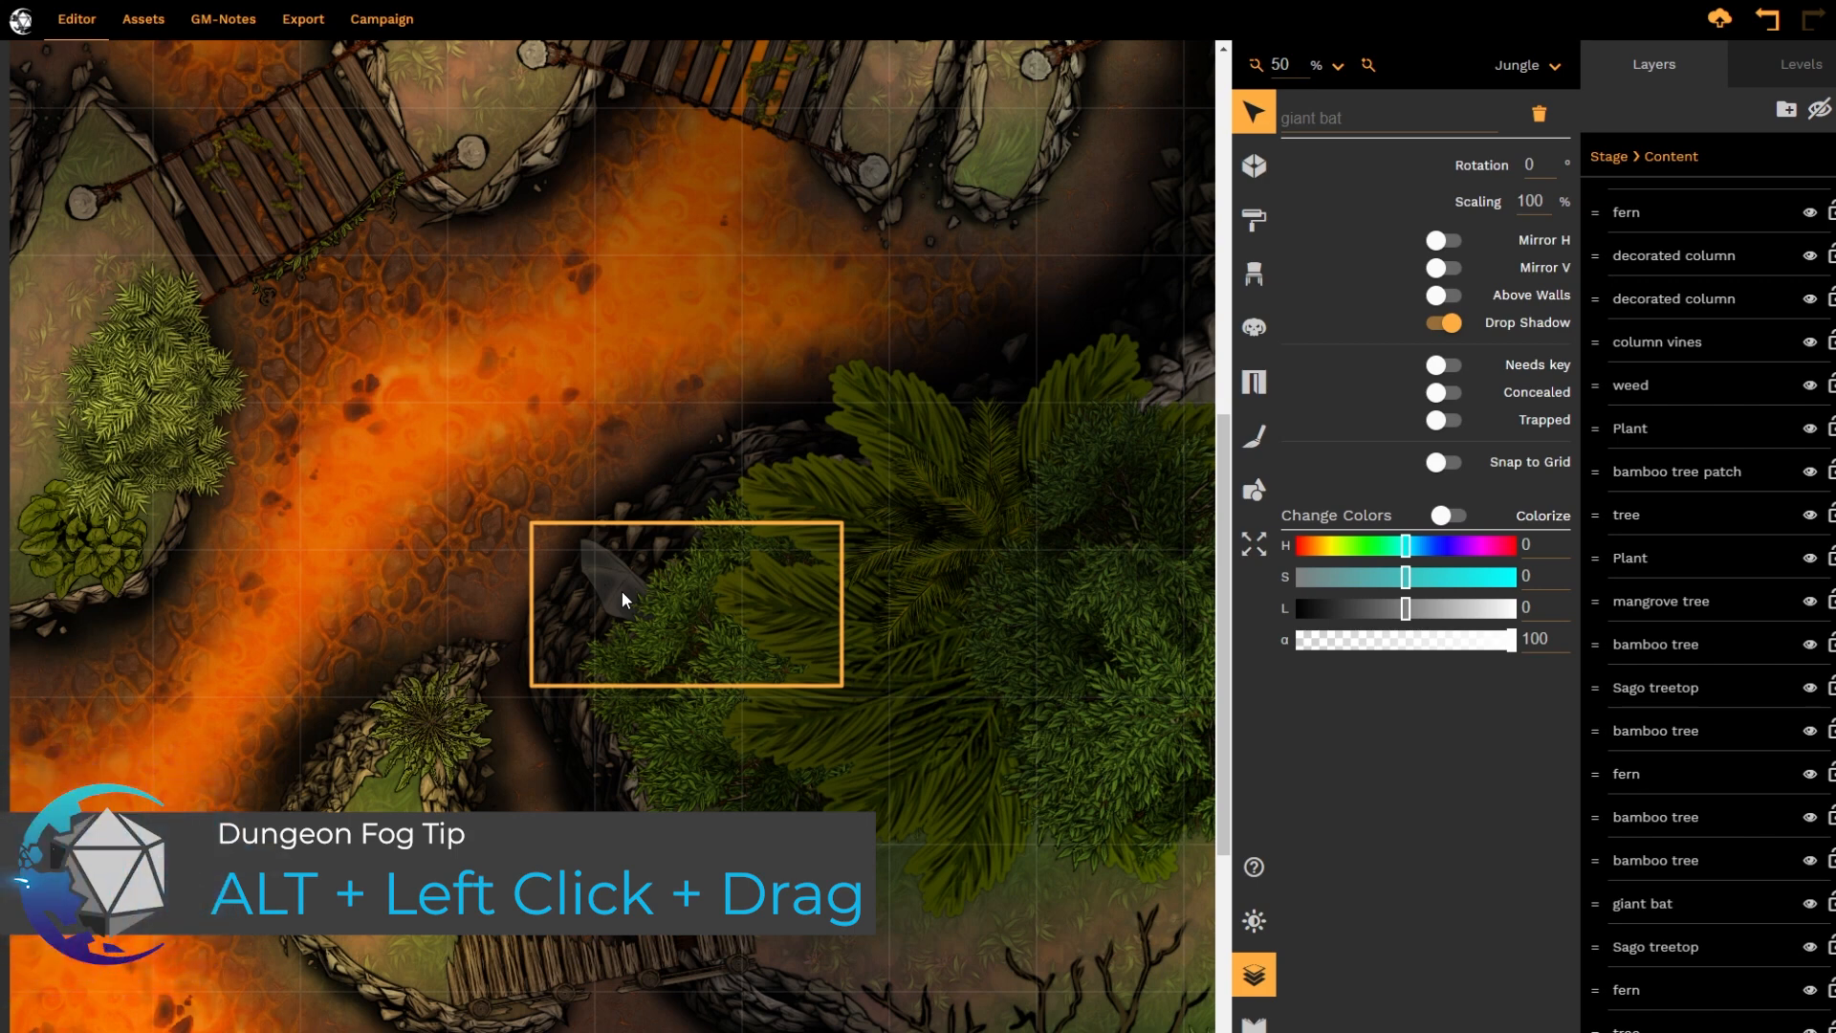
left_click(621, 591)
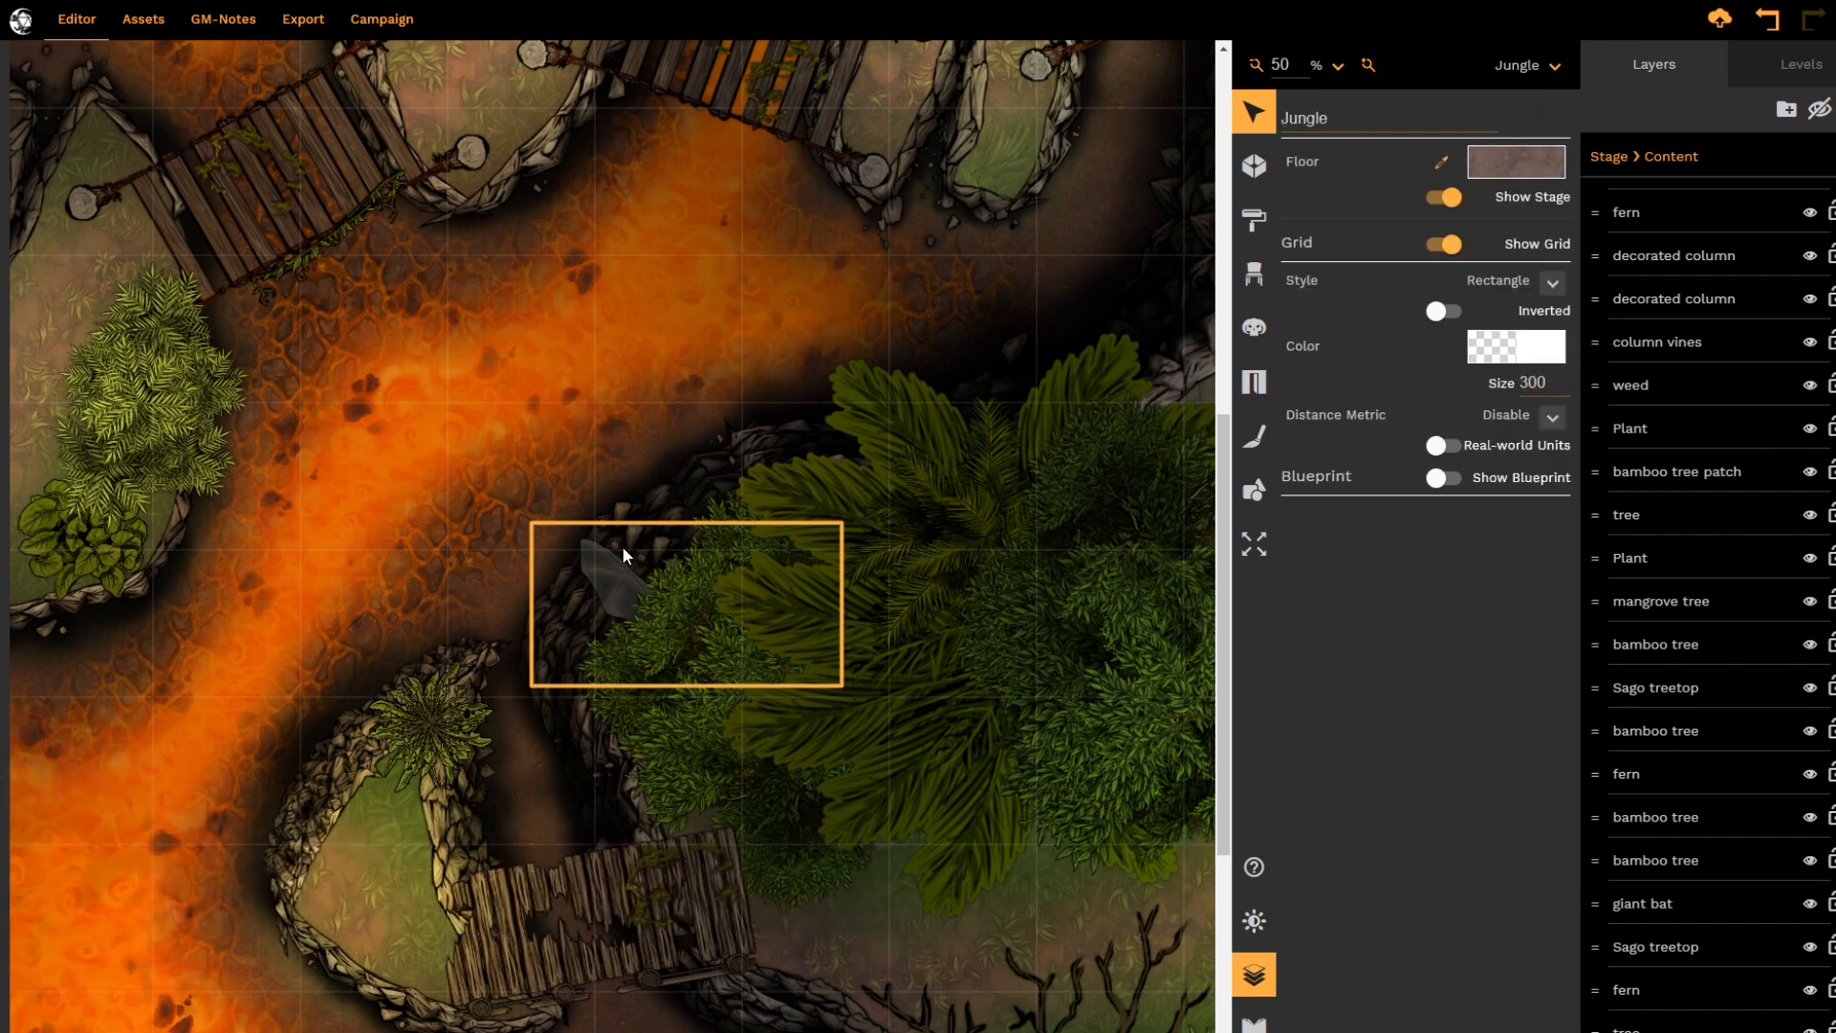
left_click(668, 679)
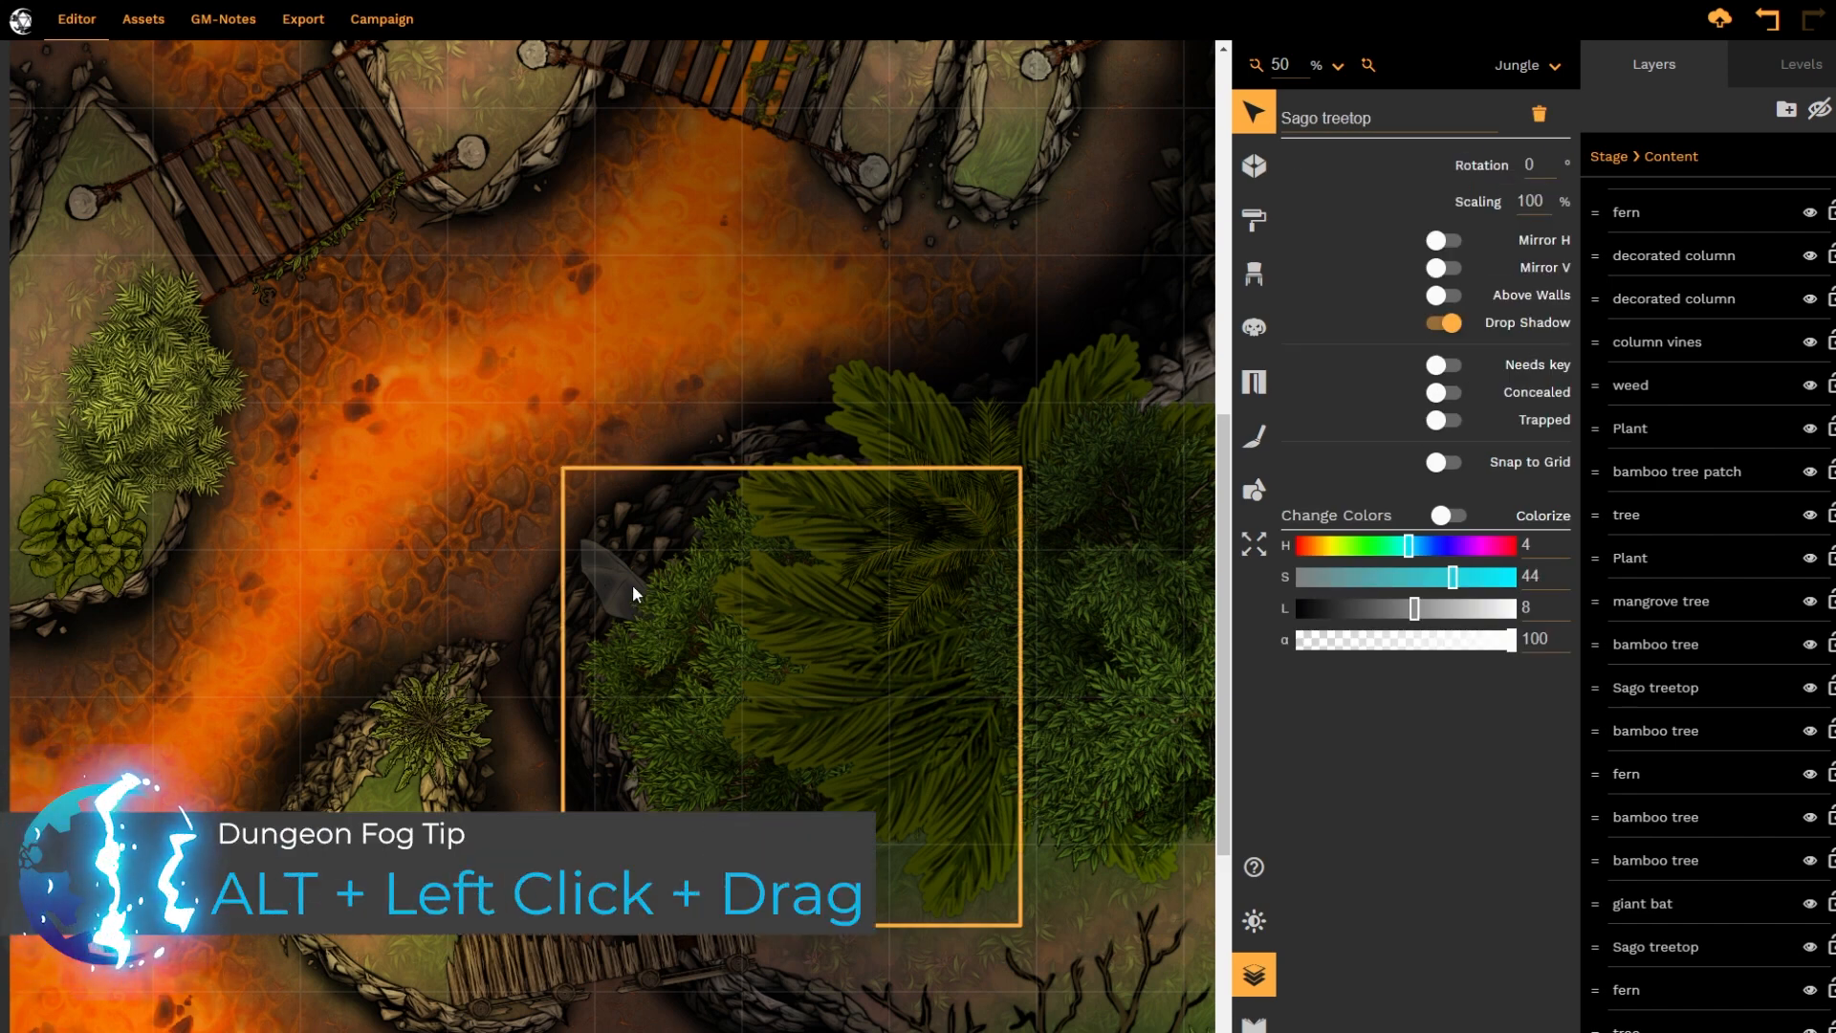
left_click_drag(626, 585, 663, 469, "alt")
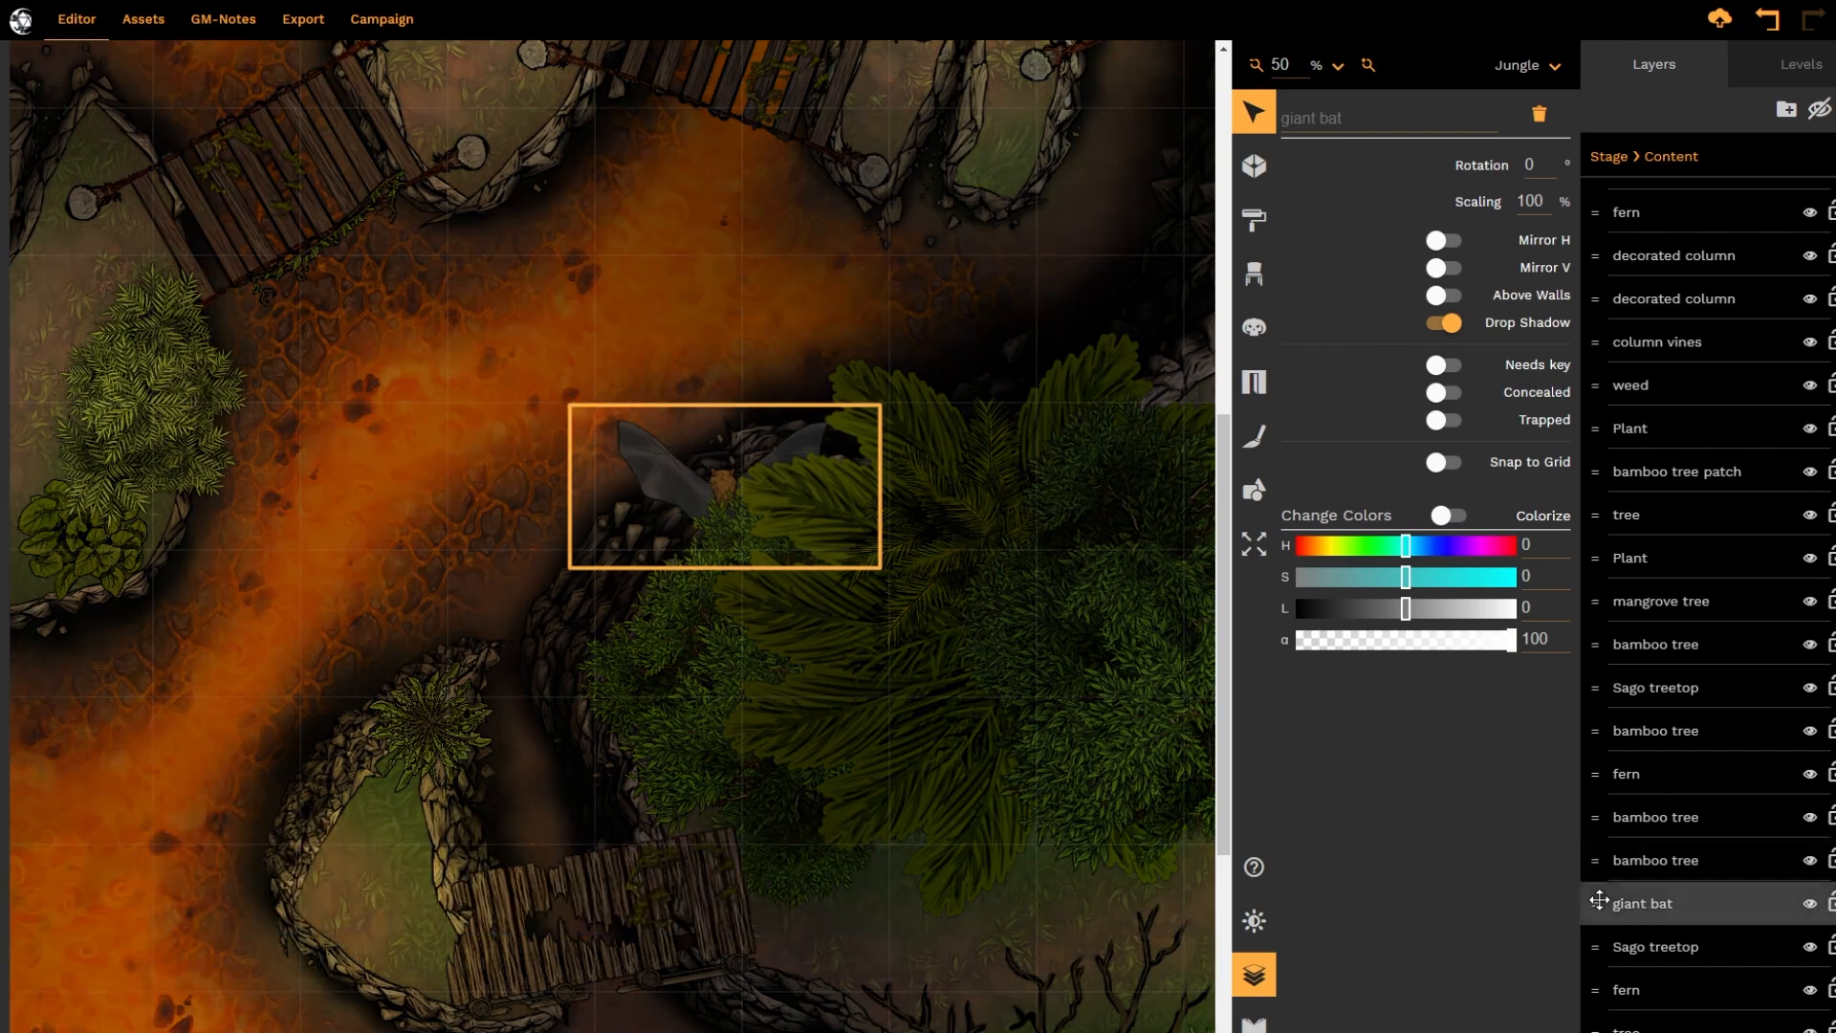
Raise the giant bat layer in stages past the trees and plants until it sits among the consecutive Sago treetop layers
left_click_drag(1594, 903, 1622, 460)
scroll(1623, 460, "up", 2)
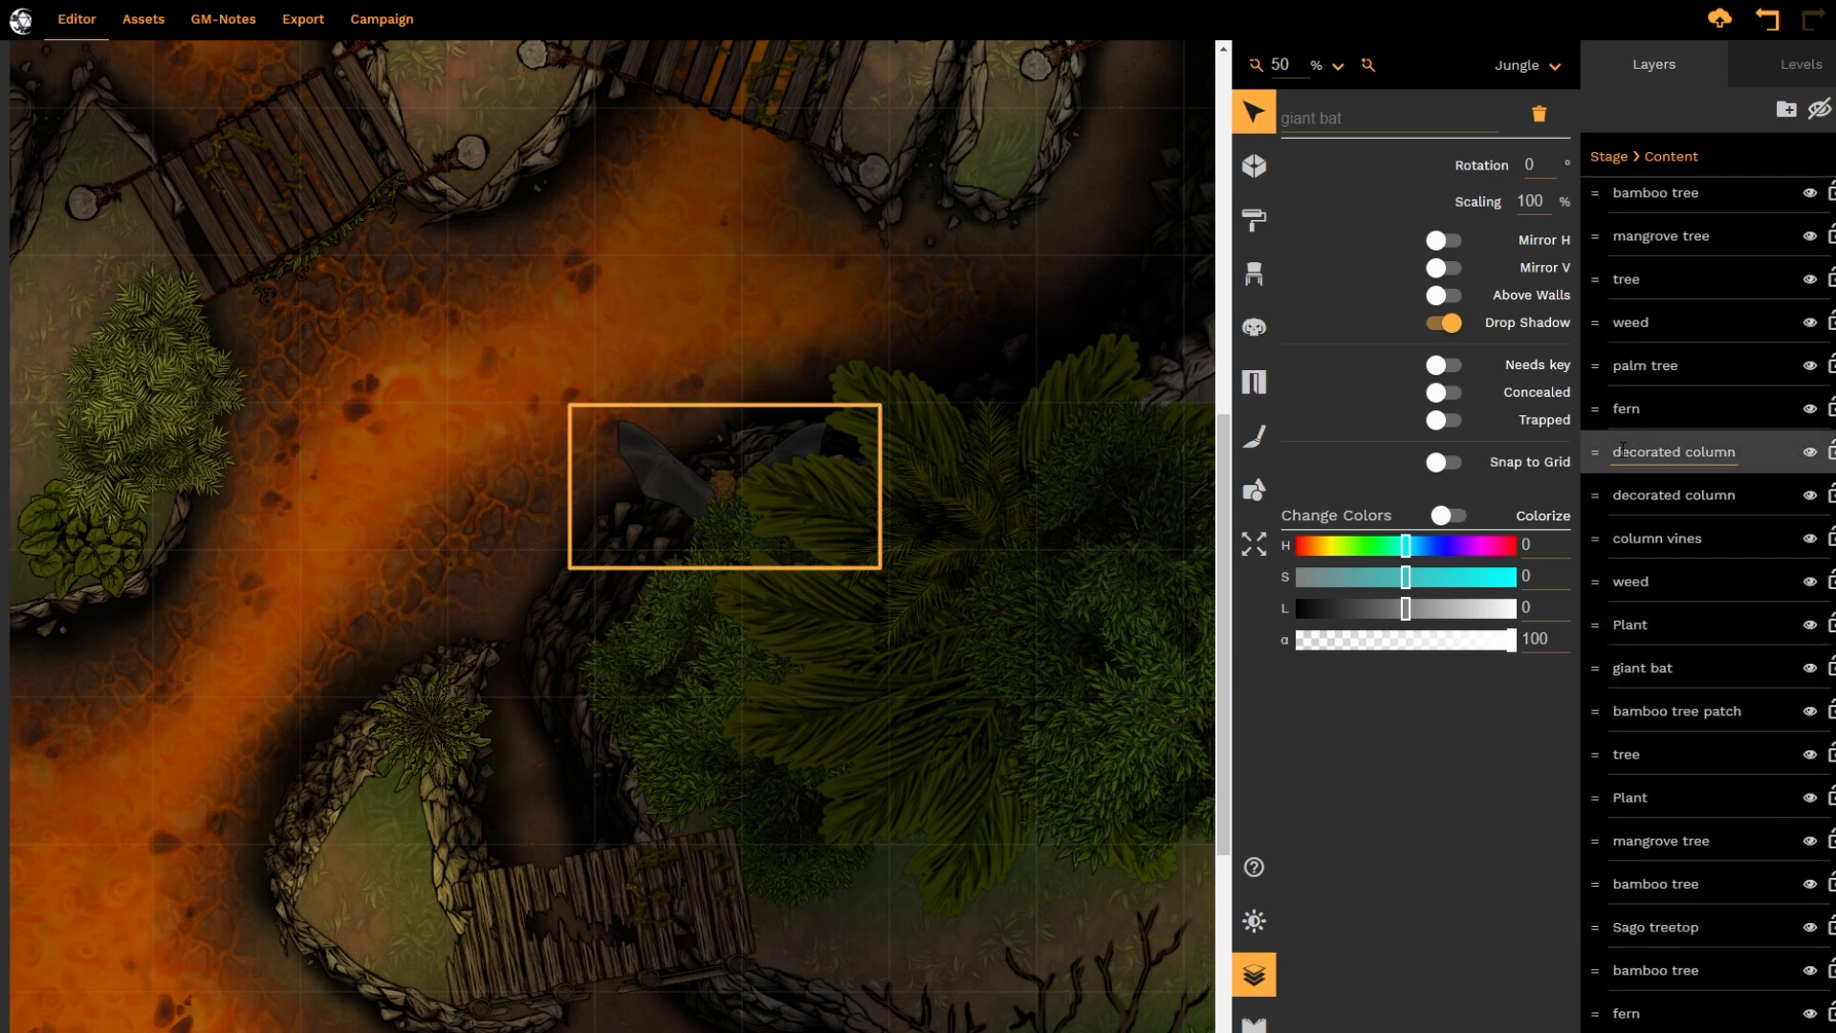
left_click_drag(1625, 668, 1598, 287)
scroll(1626, 457, "up", 8)
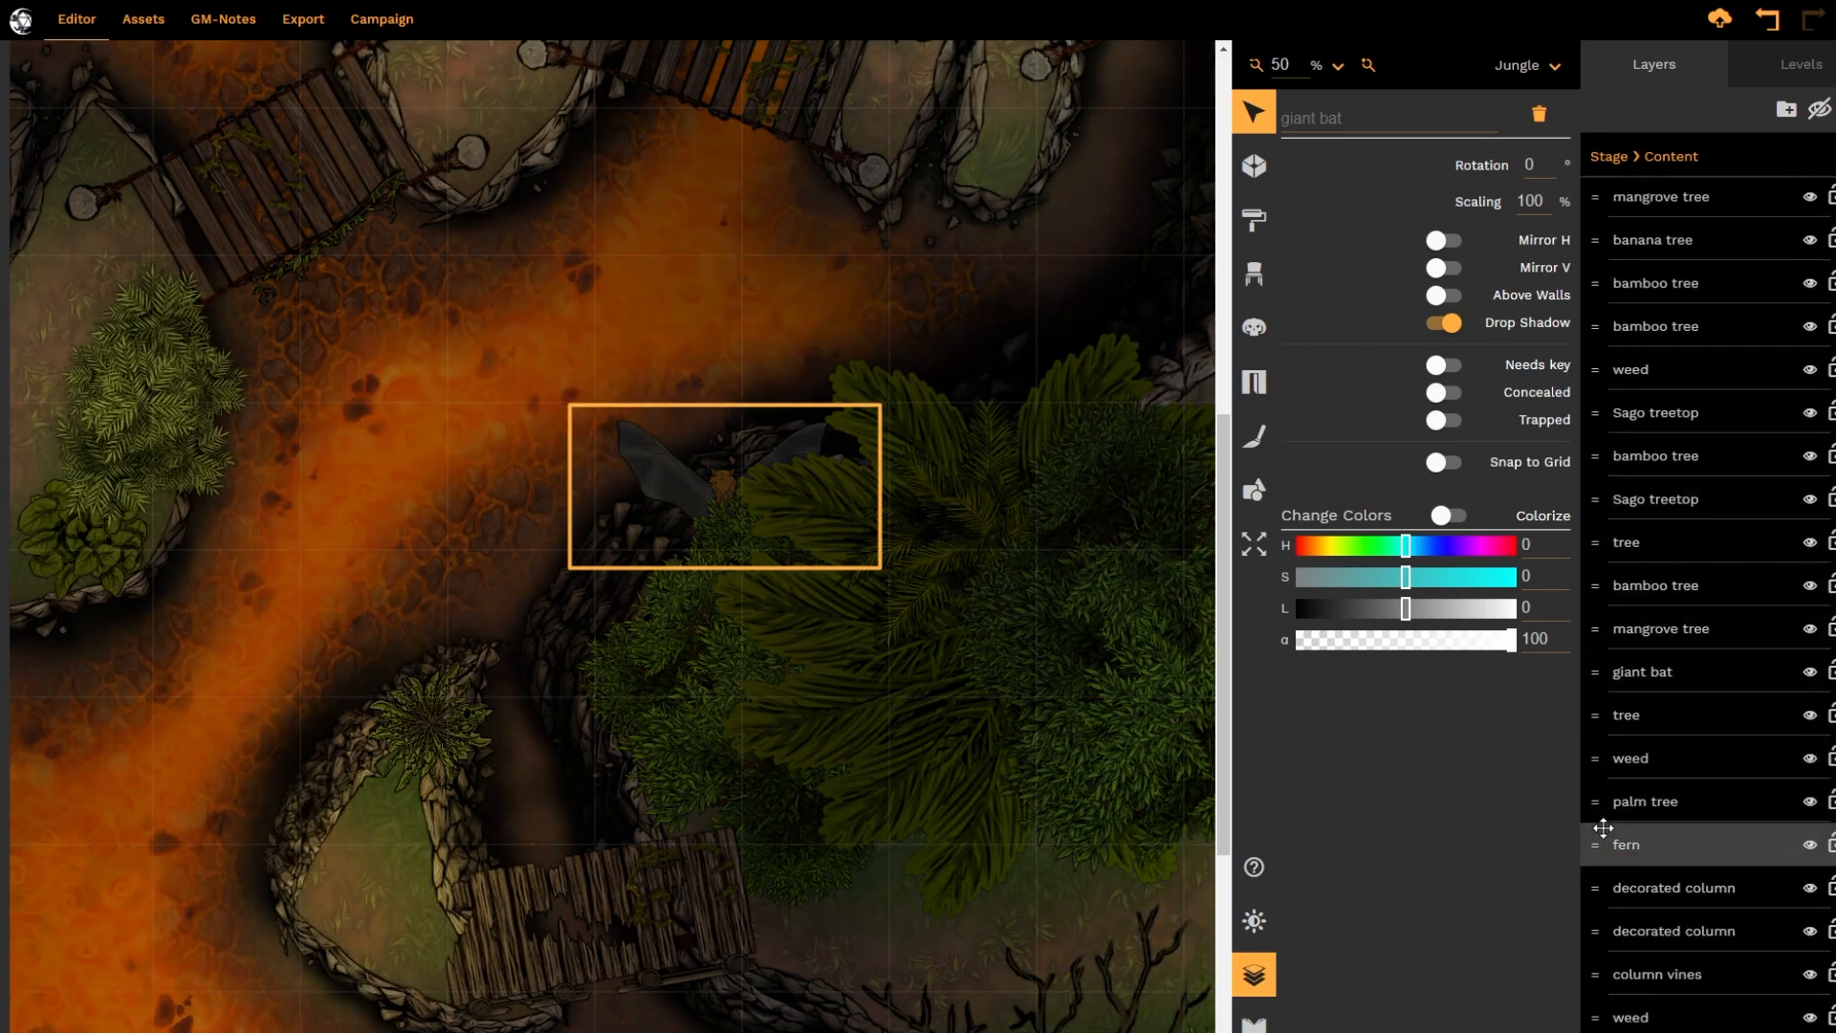
left_click_drag(1595, 671, 1595, 239)
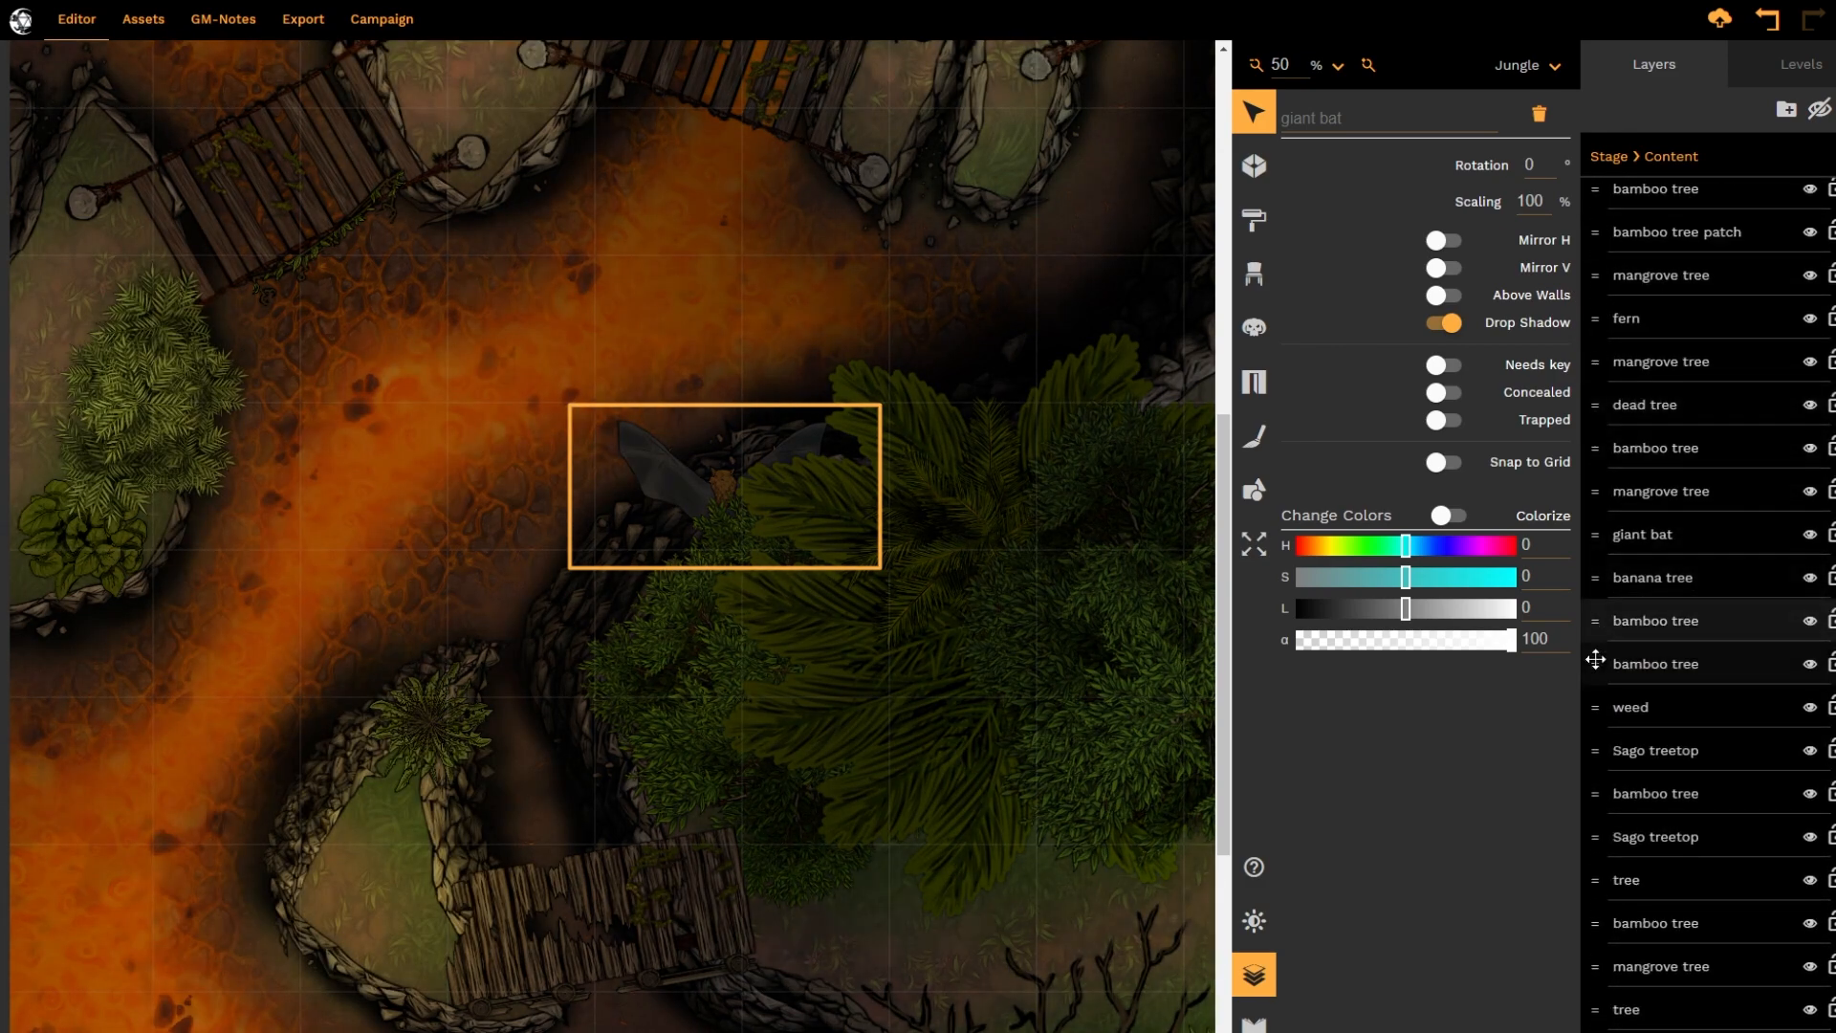
scroll(1607, 555, "up", 1)
left_click_drag(1608, 532, 1613, 239)
scroll(1621, 383, "up", 7)
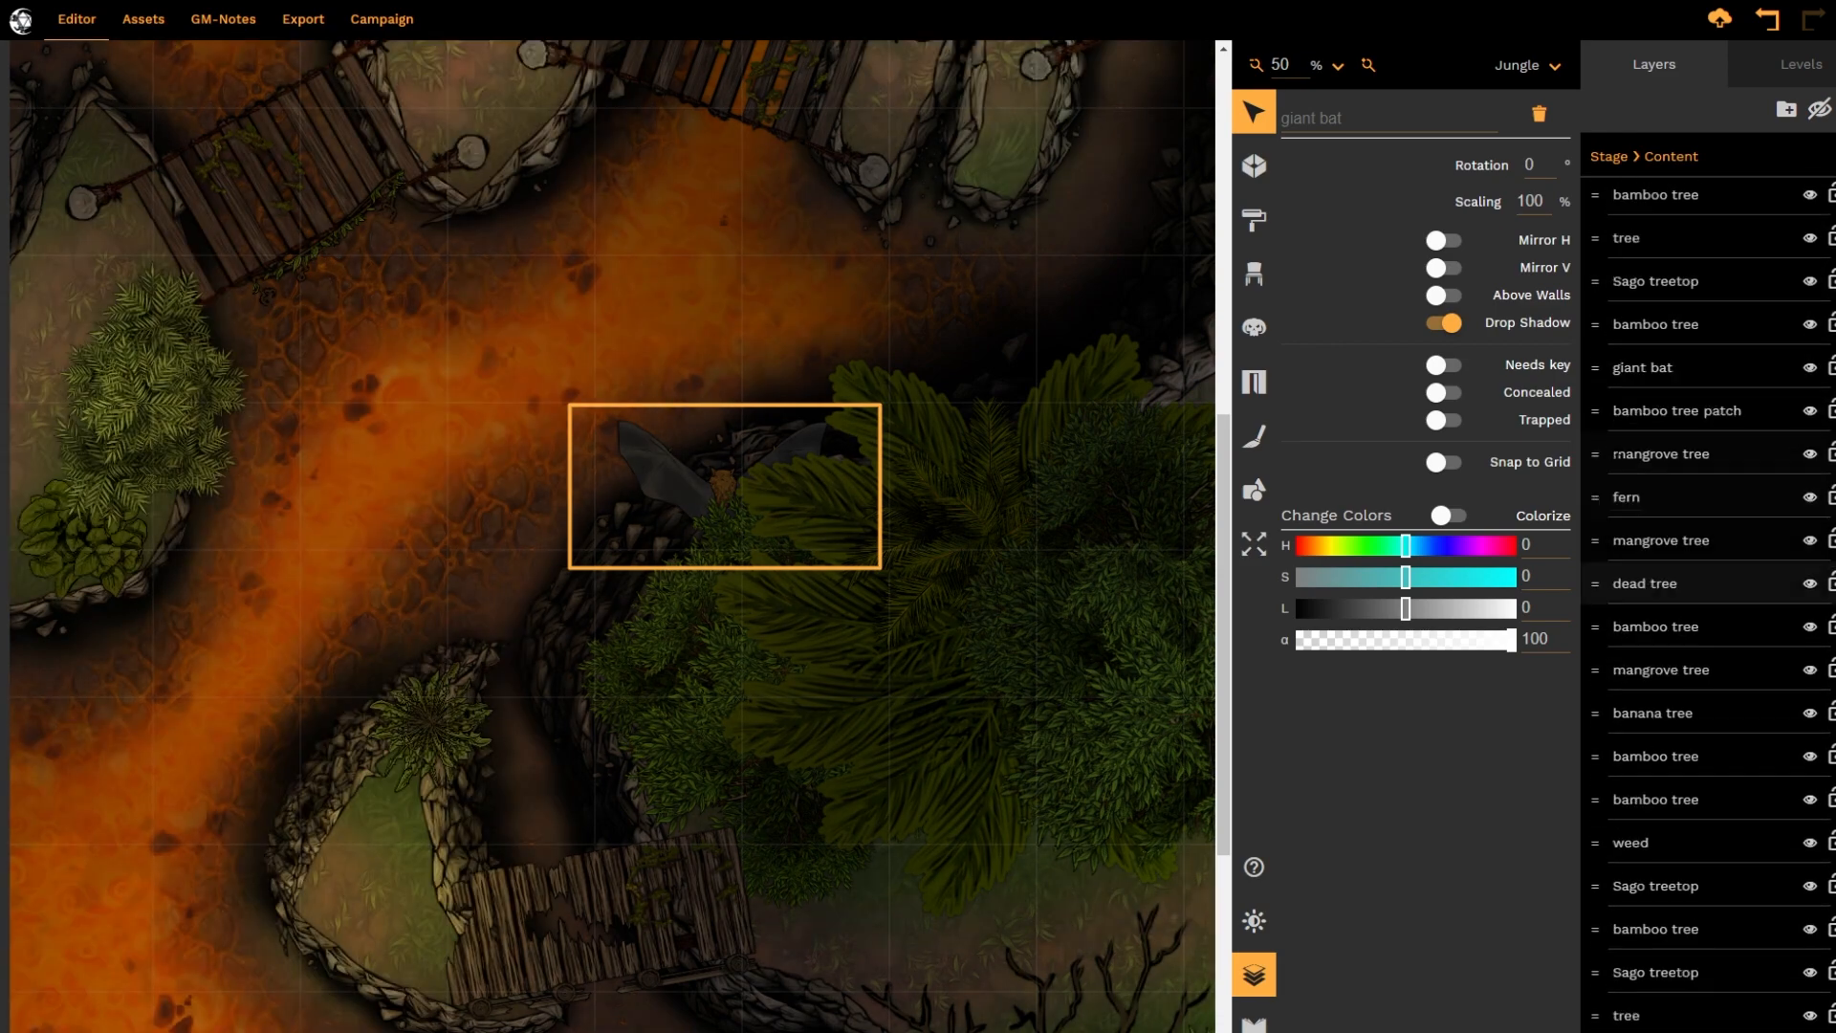
left_click_drag(1599, 527, 1598, 405)
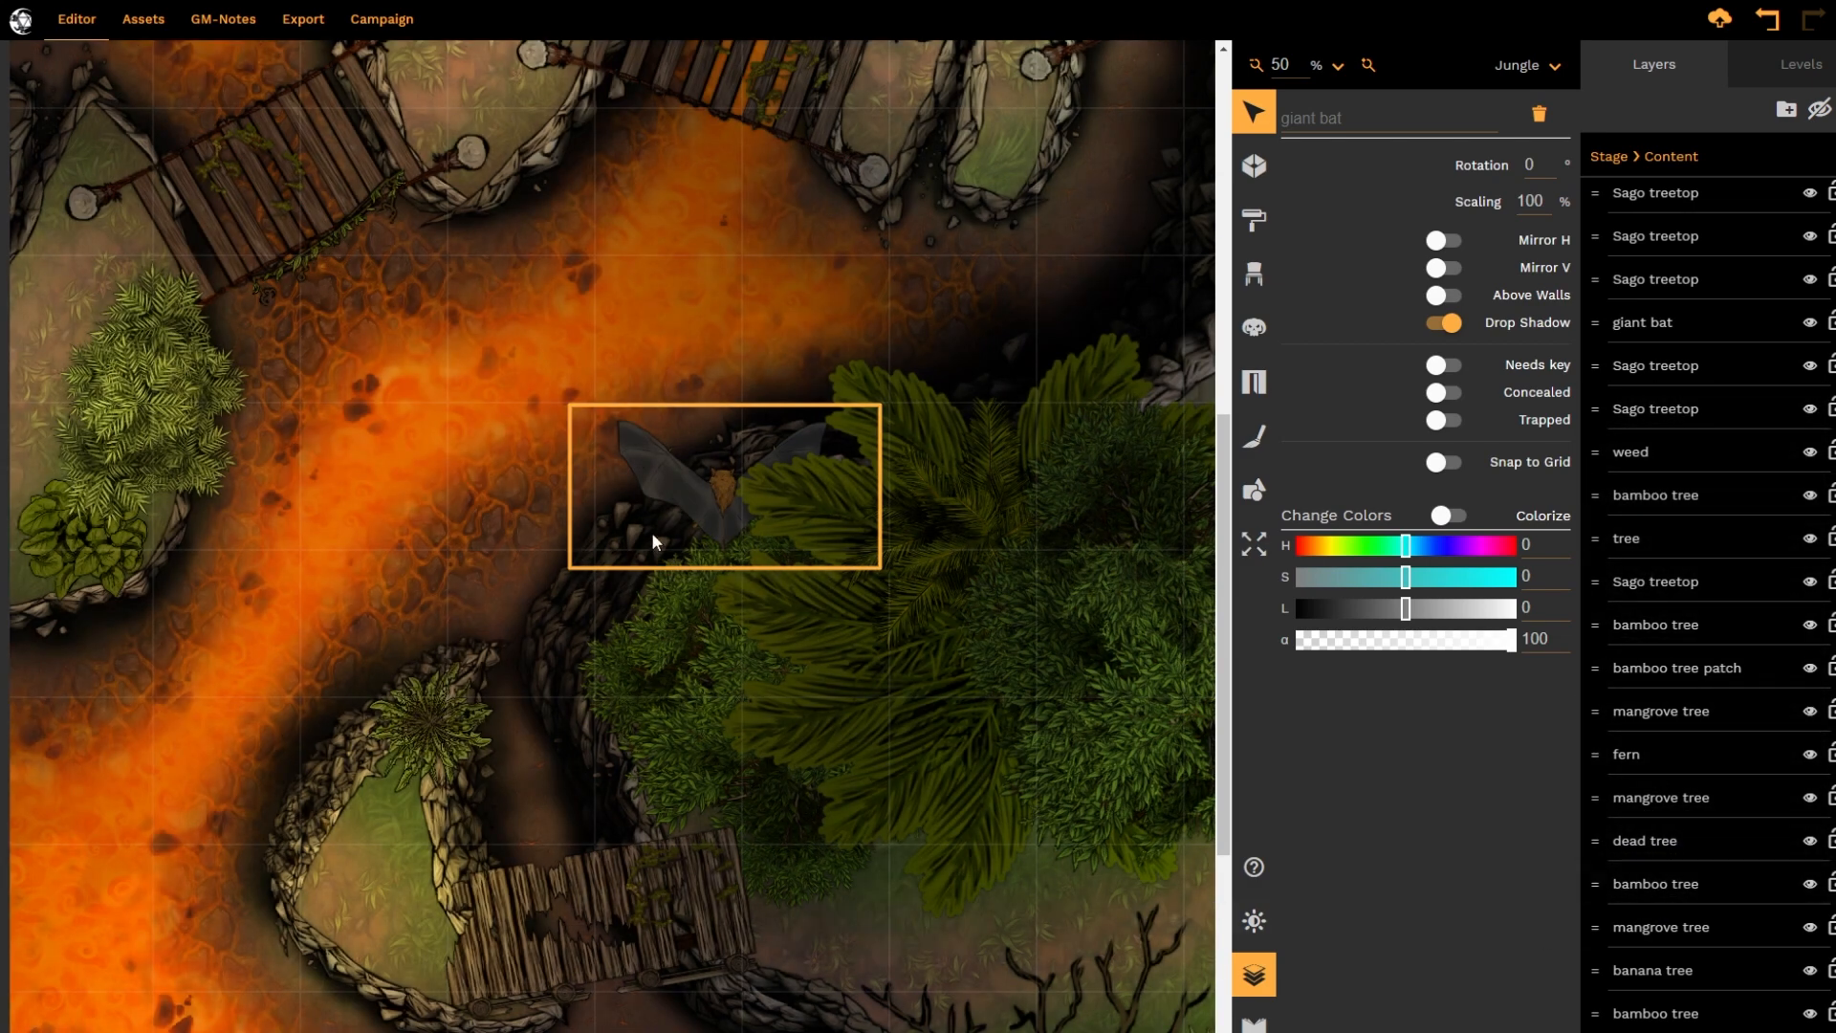
Move the giant bat down from the cliff edge so it lies partly beneath the large palm fronds
left_click_drag(647, 474, 638, 600)
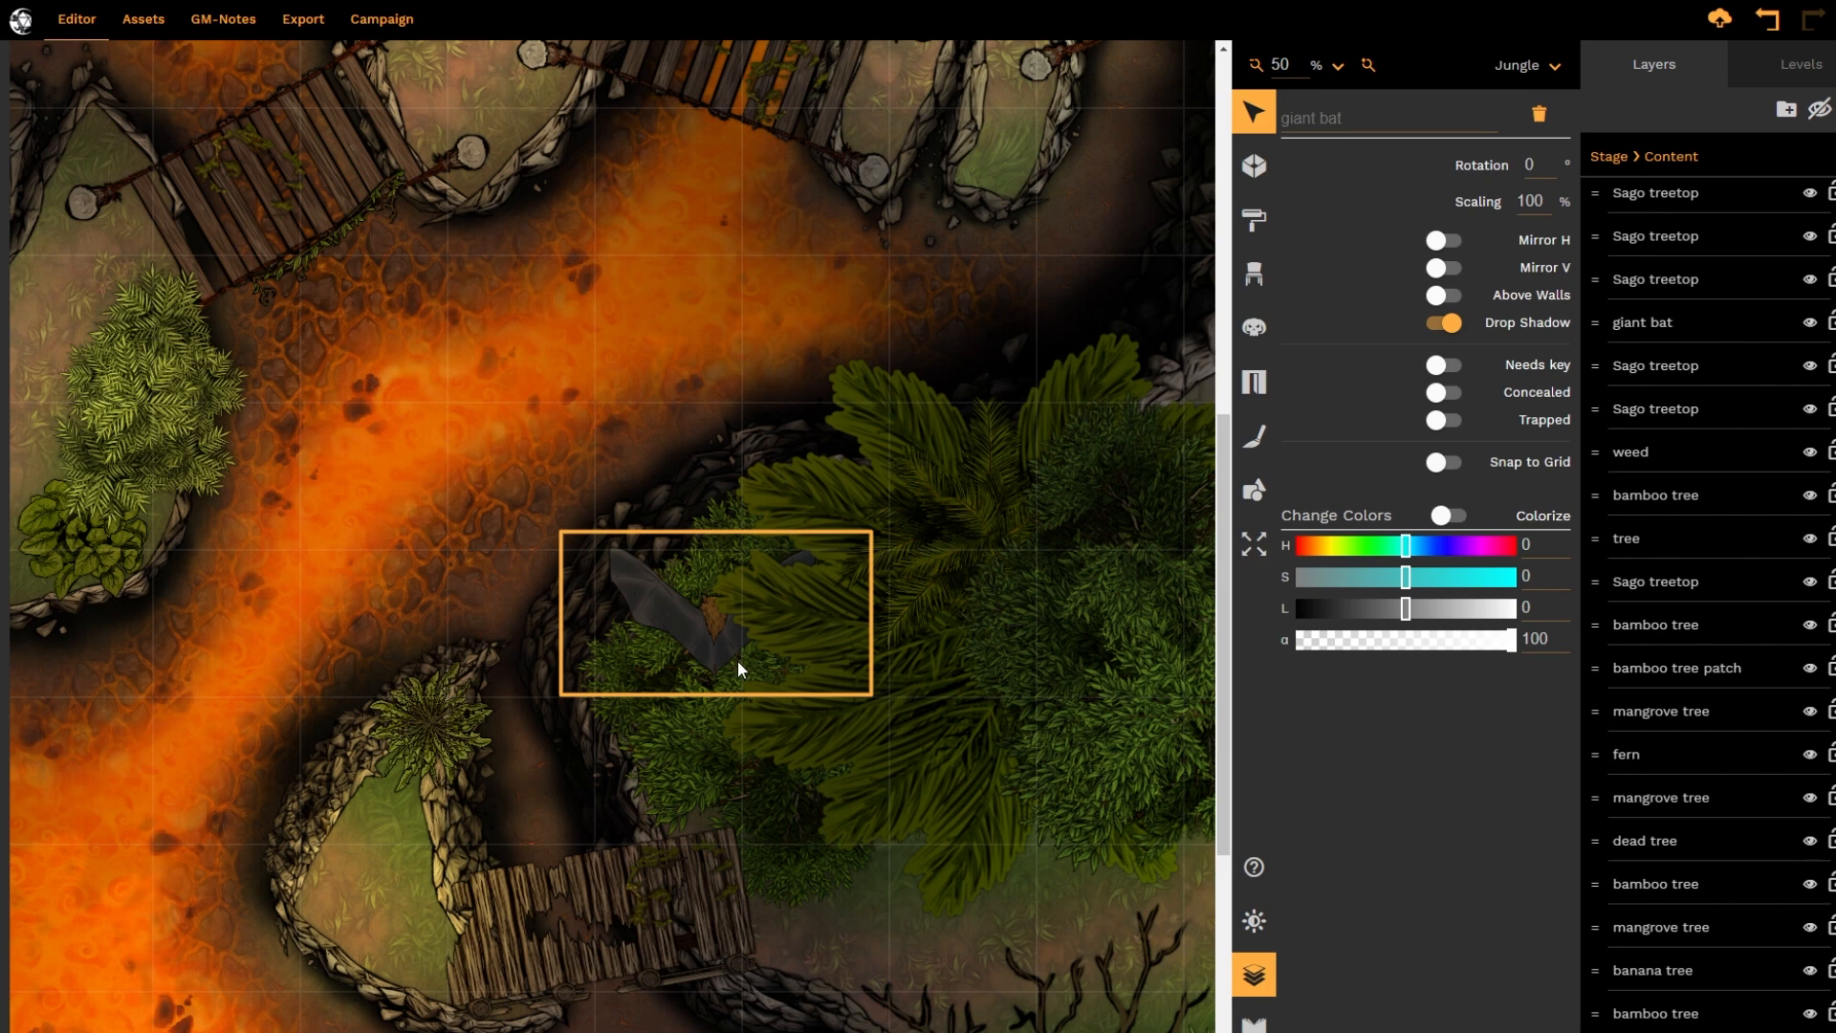
scroll(1702, 591, "down", 8)
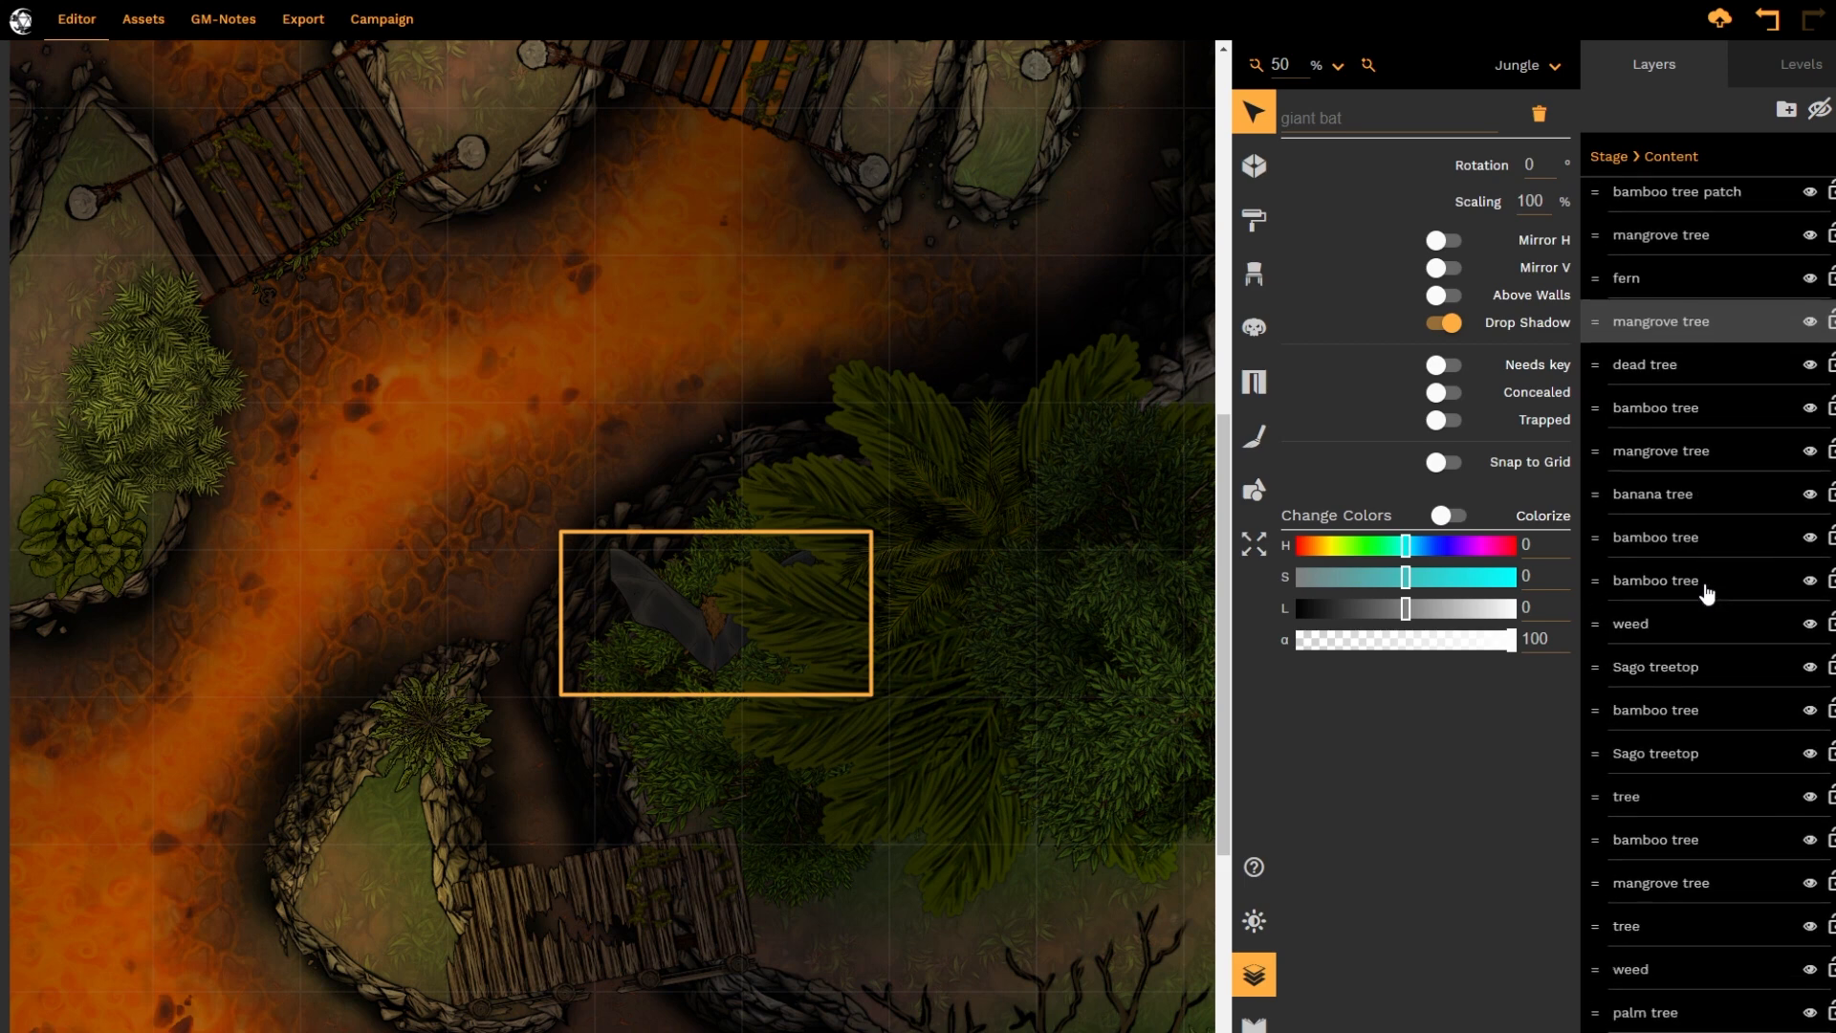
scroll(1706, 591, "down", 1)
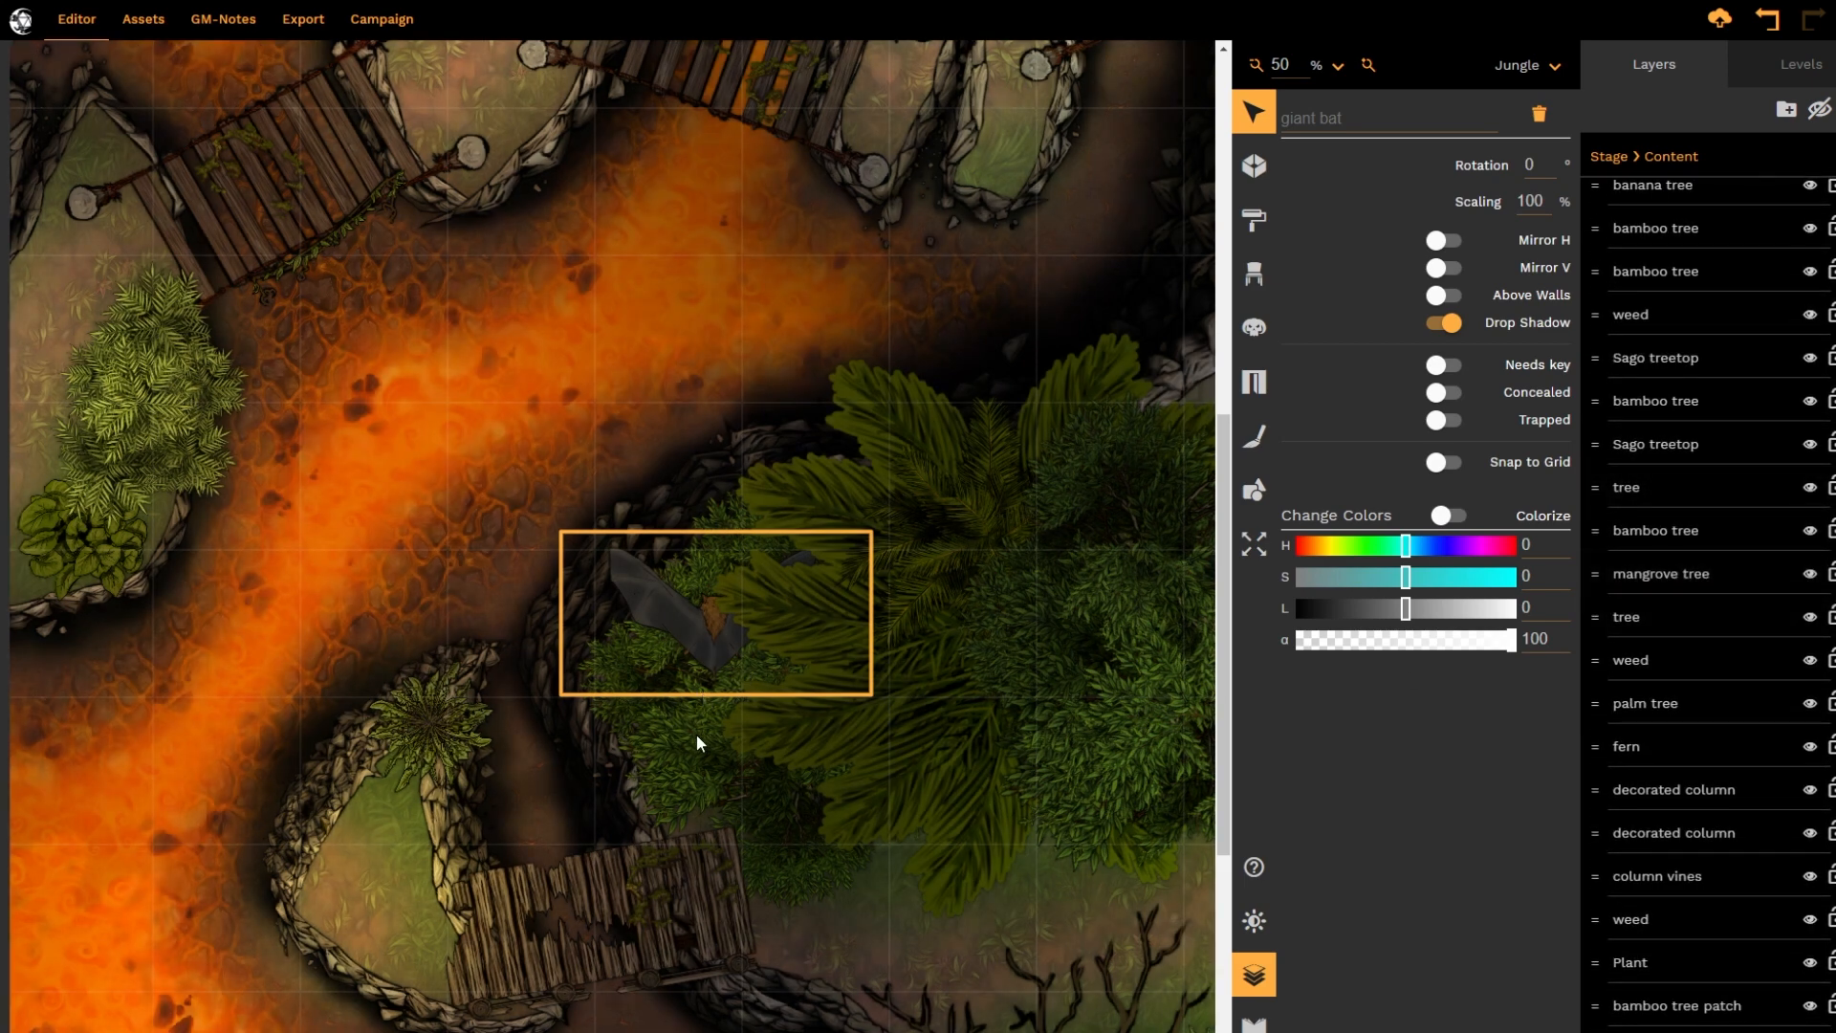
Create a layer folder named Trees 1 and move the weed, Plant, bamboo tree patch, bamboo tree and Sago treetop (1) layers into it
scroll(1721, 278, "down", 8)
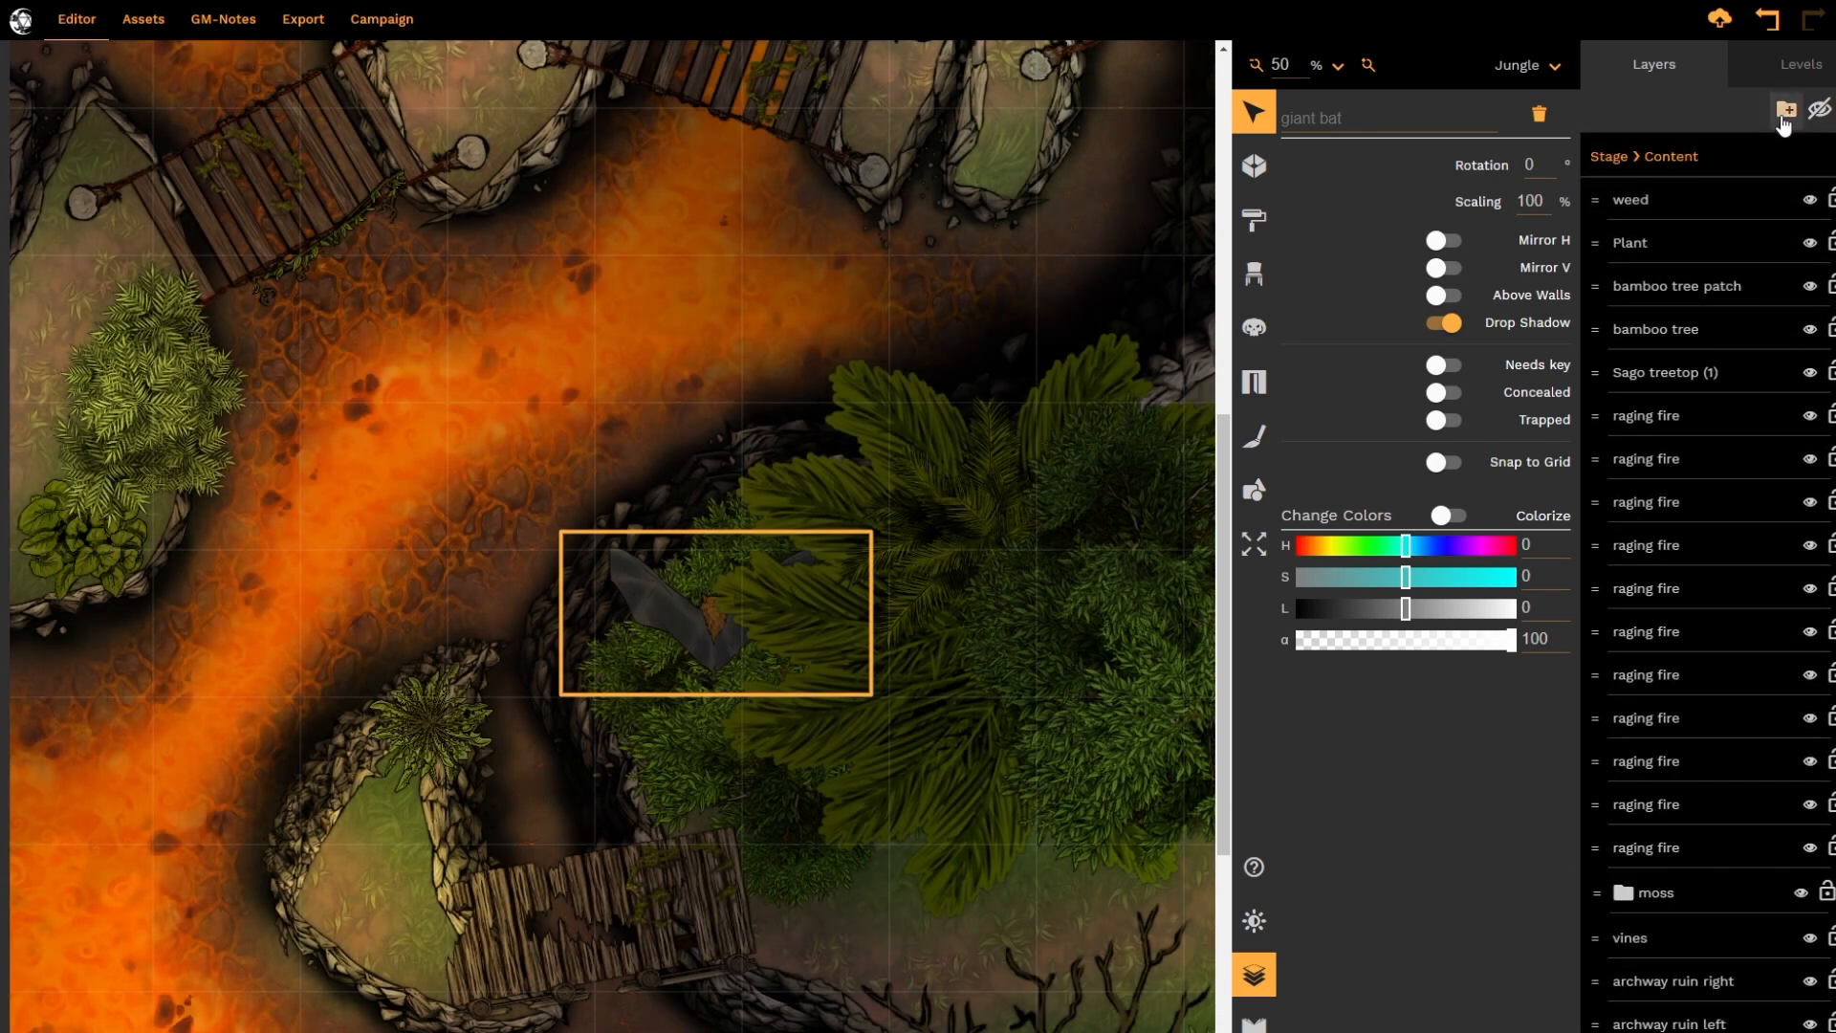
left_click(1784, 113)
double_click(1708, 199)
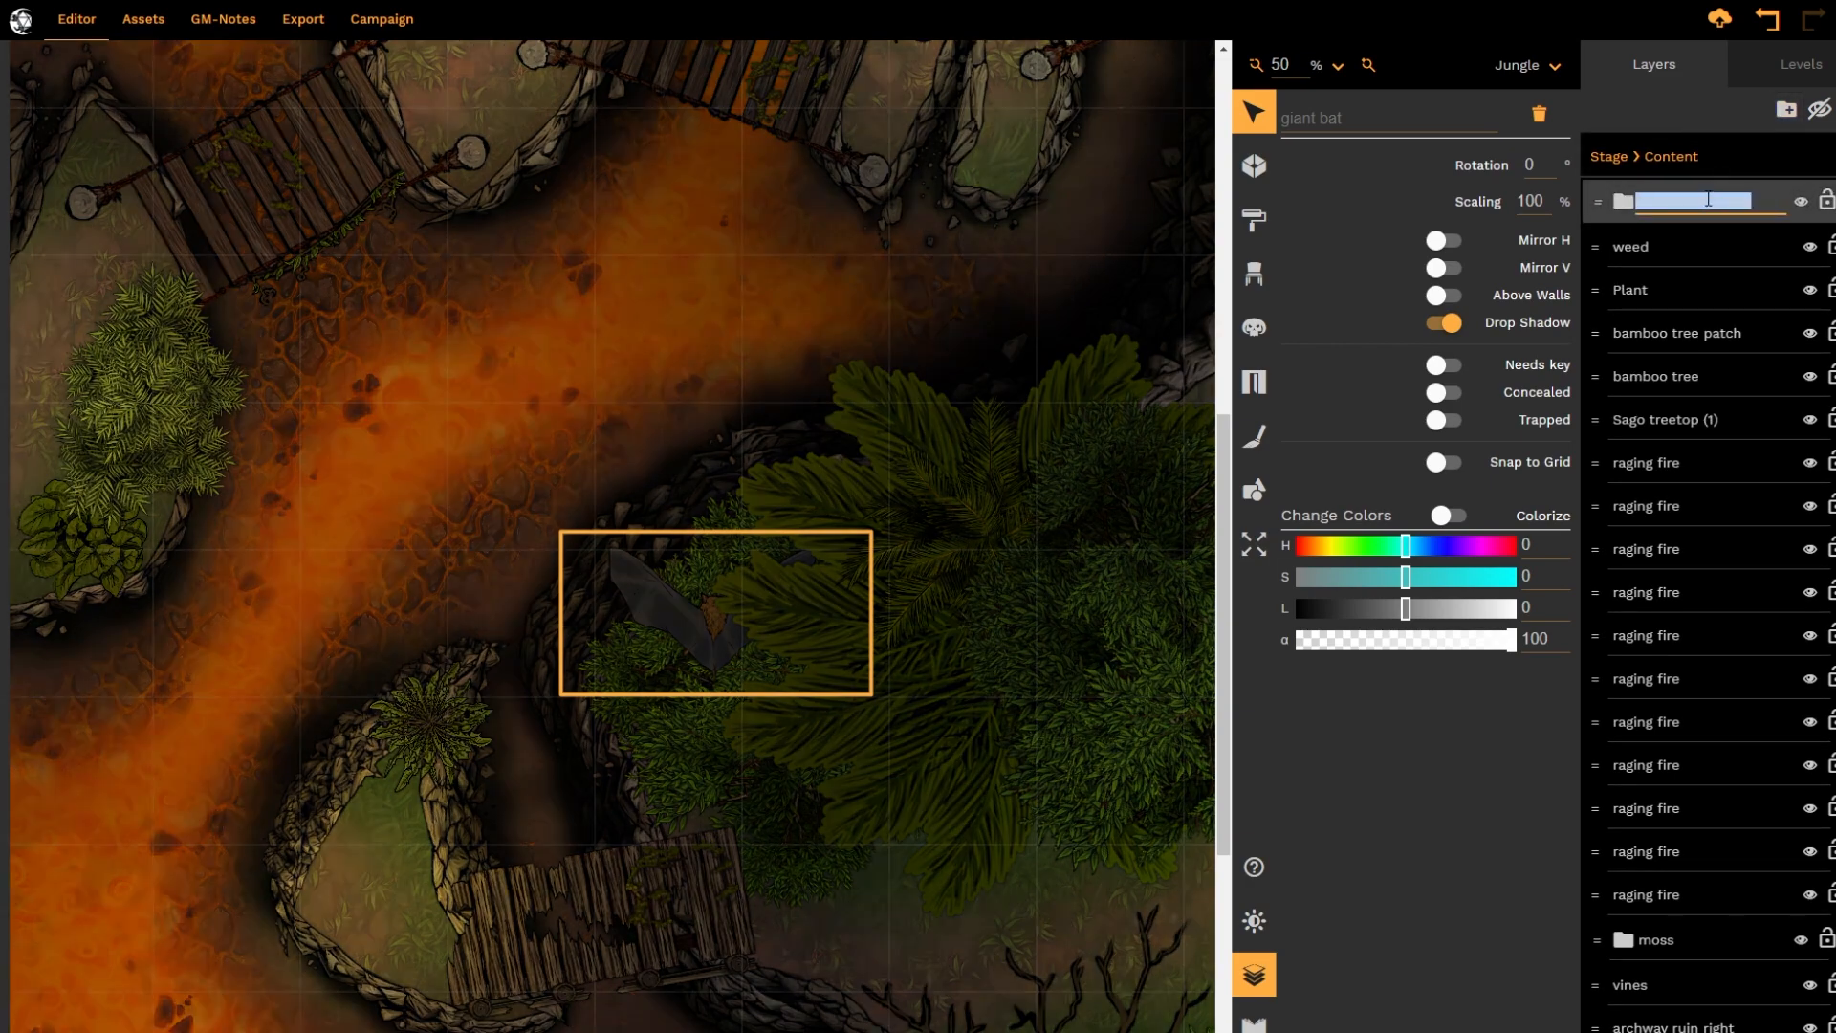
type("Trees 1")
key("Return")
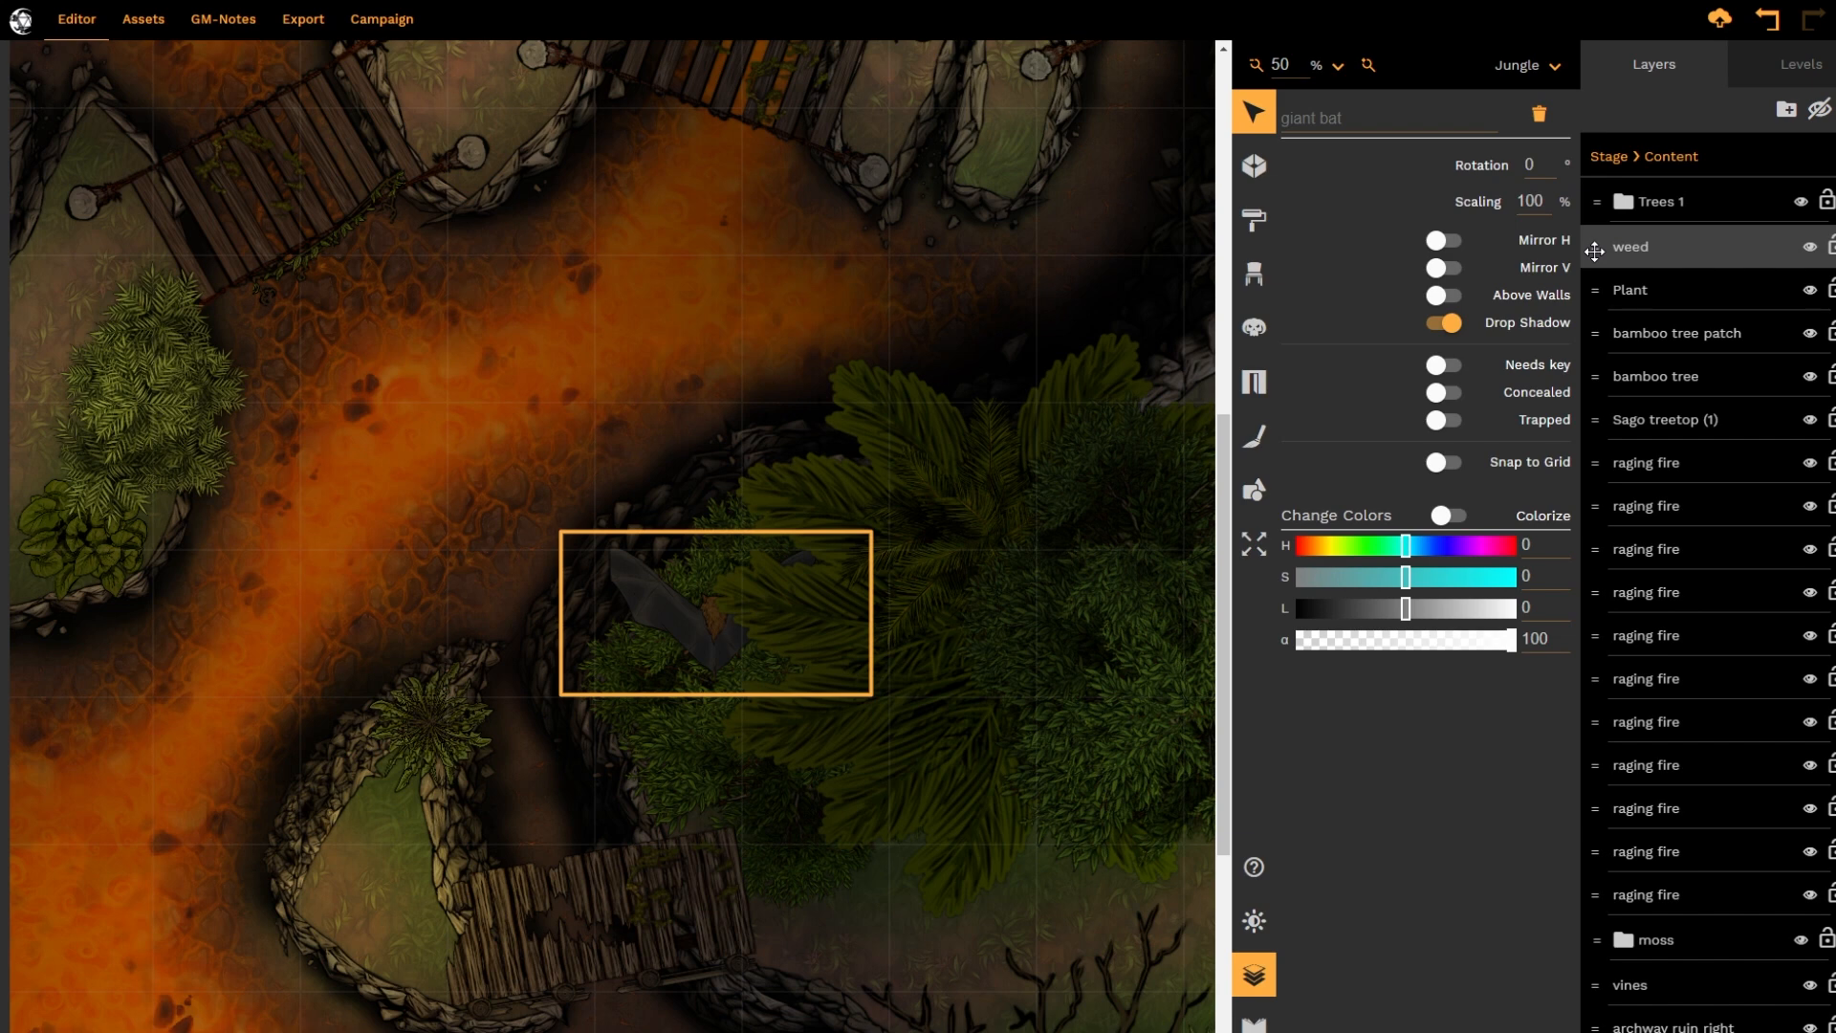
left_click_drag(1594, 250, 1603, 211)
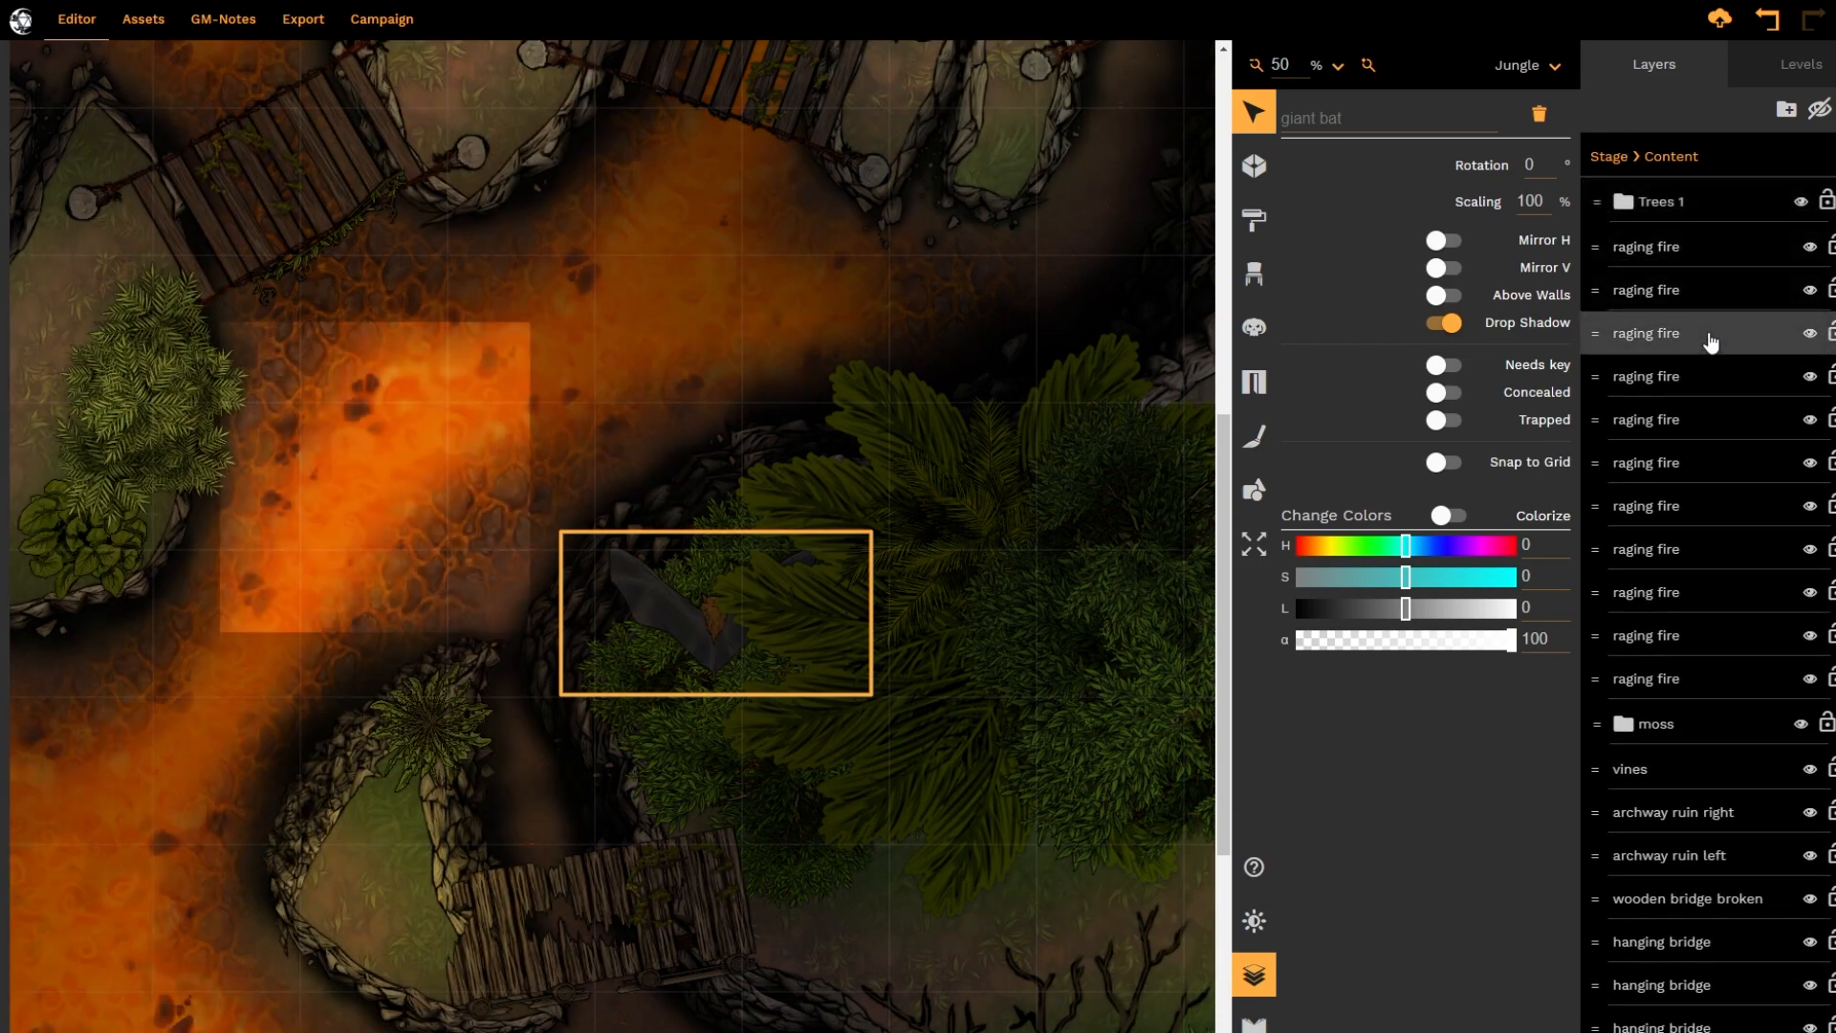
Reorder the layers inside Trees 1 to weed, Plant, bamboo tree patch, bamboo tree and Sago treetop (1), from top to bottom
double_click(1722, 203)
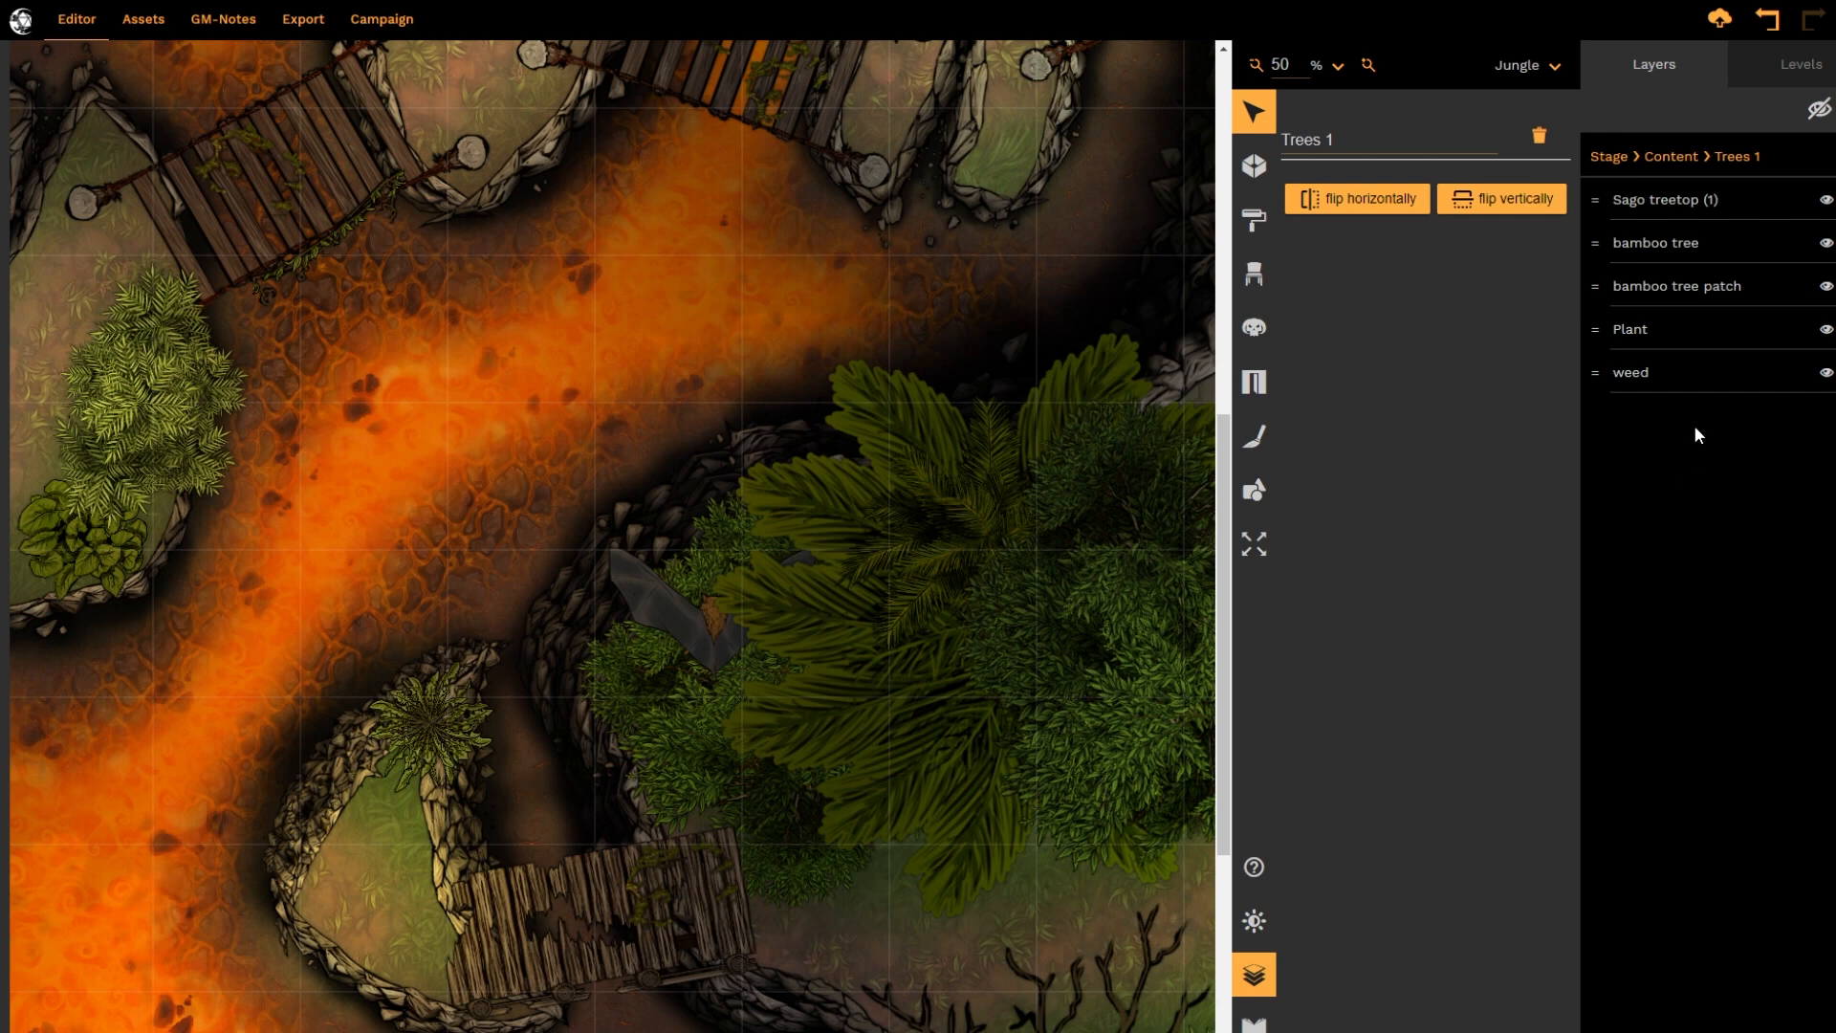
left_click_drag(1635, 371, 1618, 411)
left_click_drag(1616, 243, 1609, 331)
left_click_drag(1614, 243, 1620, 287)
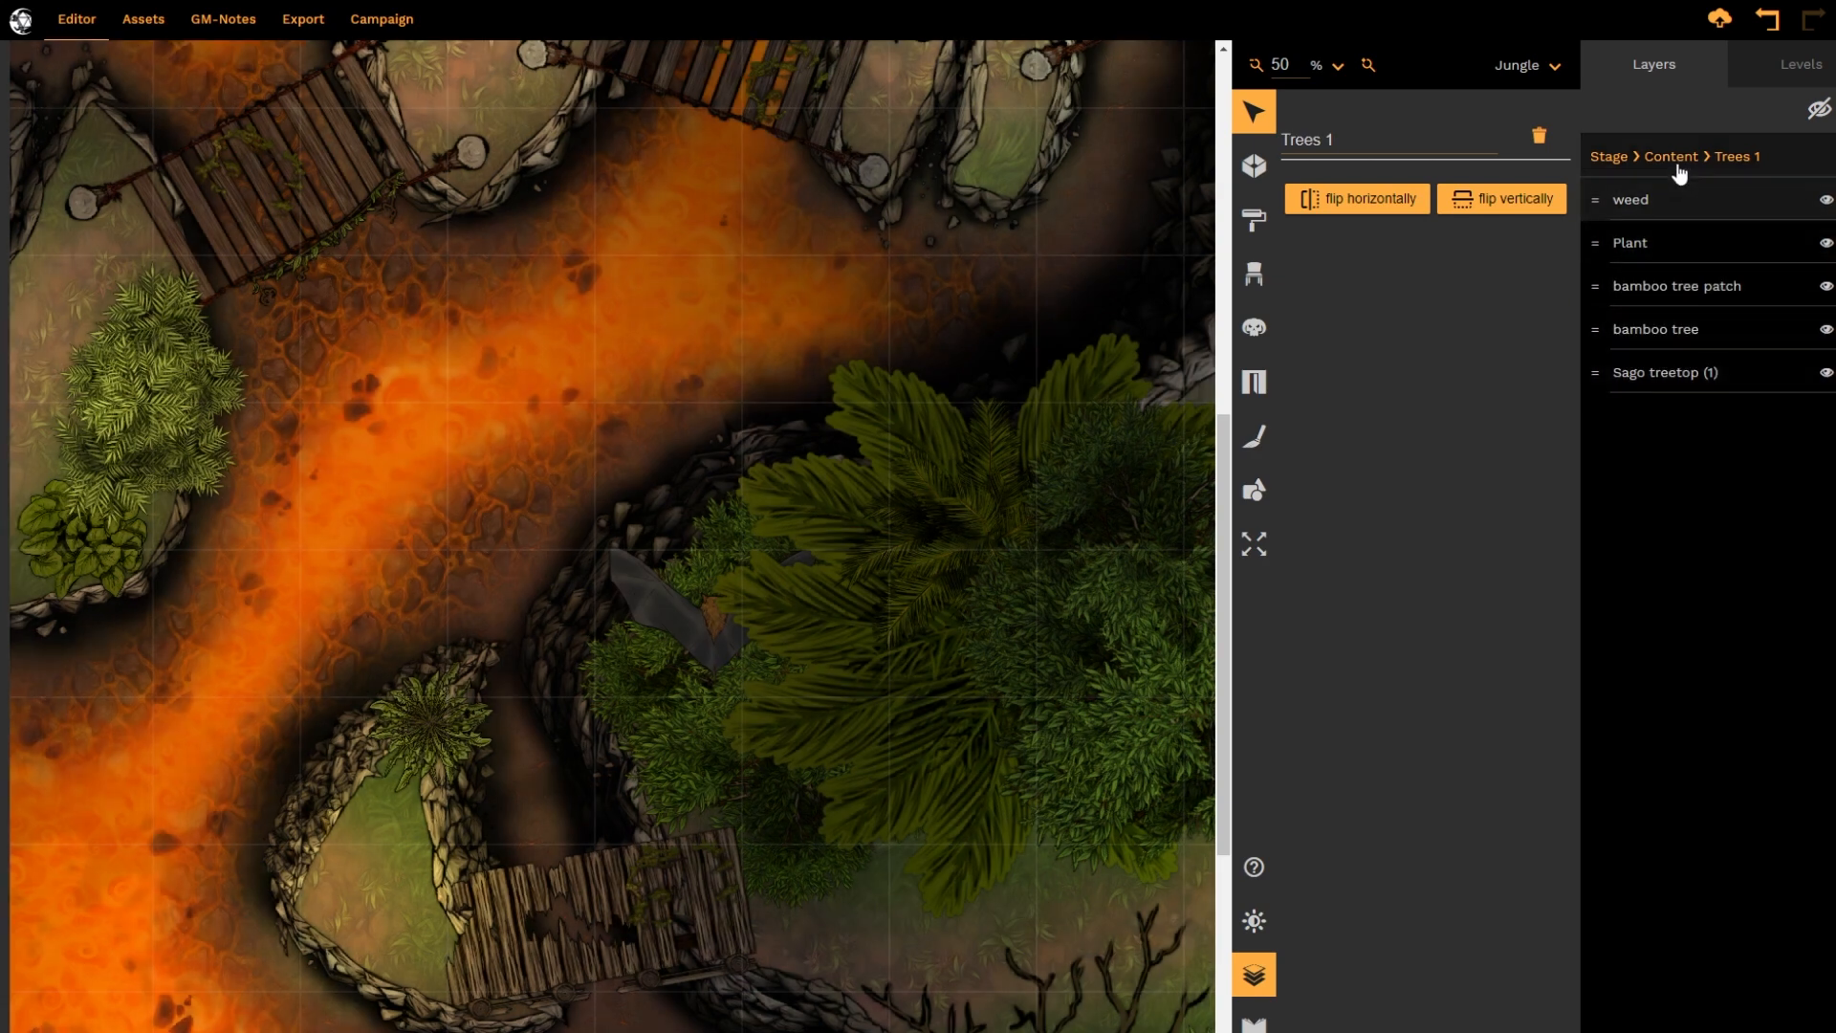
Go back to the Content level and move the Trees 1 folder below the raging fire layers, directly above the moss folder
left_click(1672, 156)
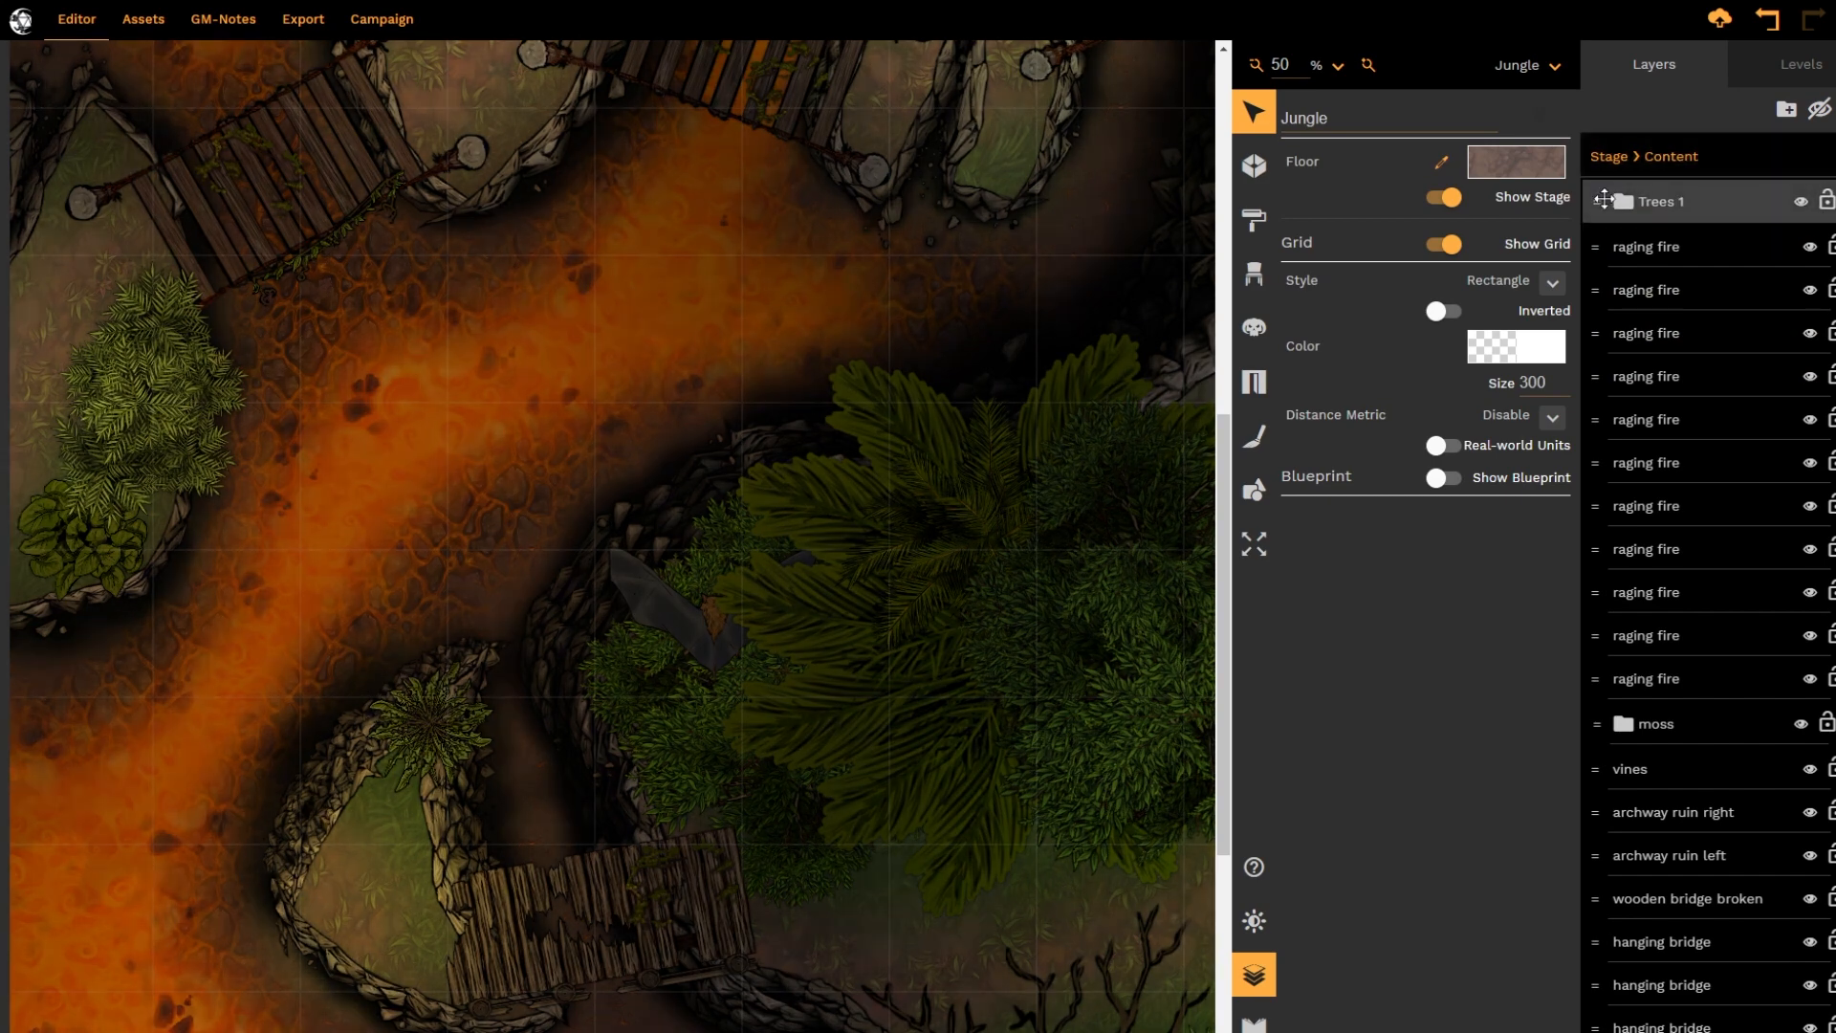
left_click_drag(1604, 198, 1616, 658)
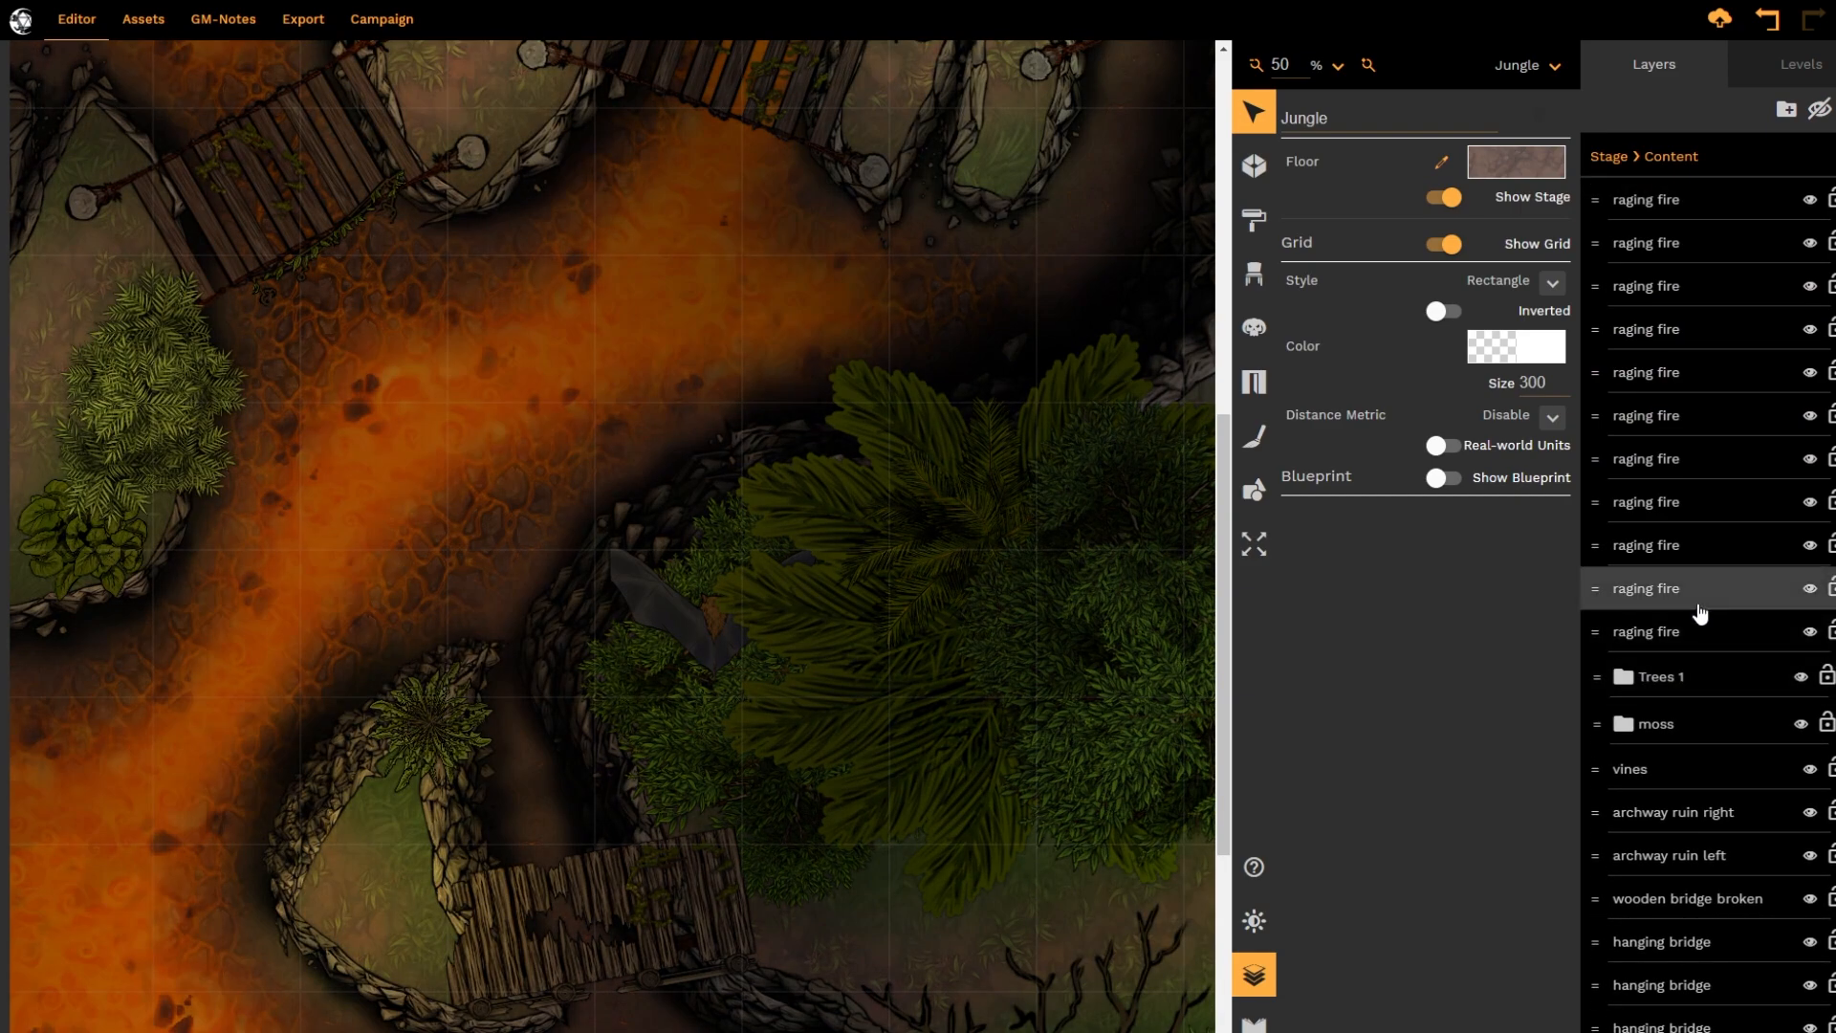
Examine the whole map and the layer list down to the island and cliff folders, checking the weed on an island
scroll(851, 438, "down", 3)
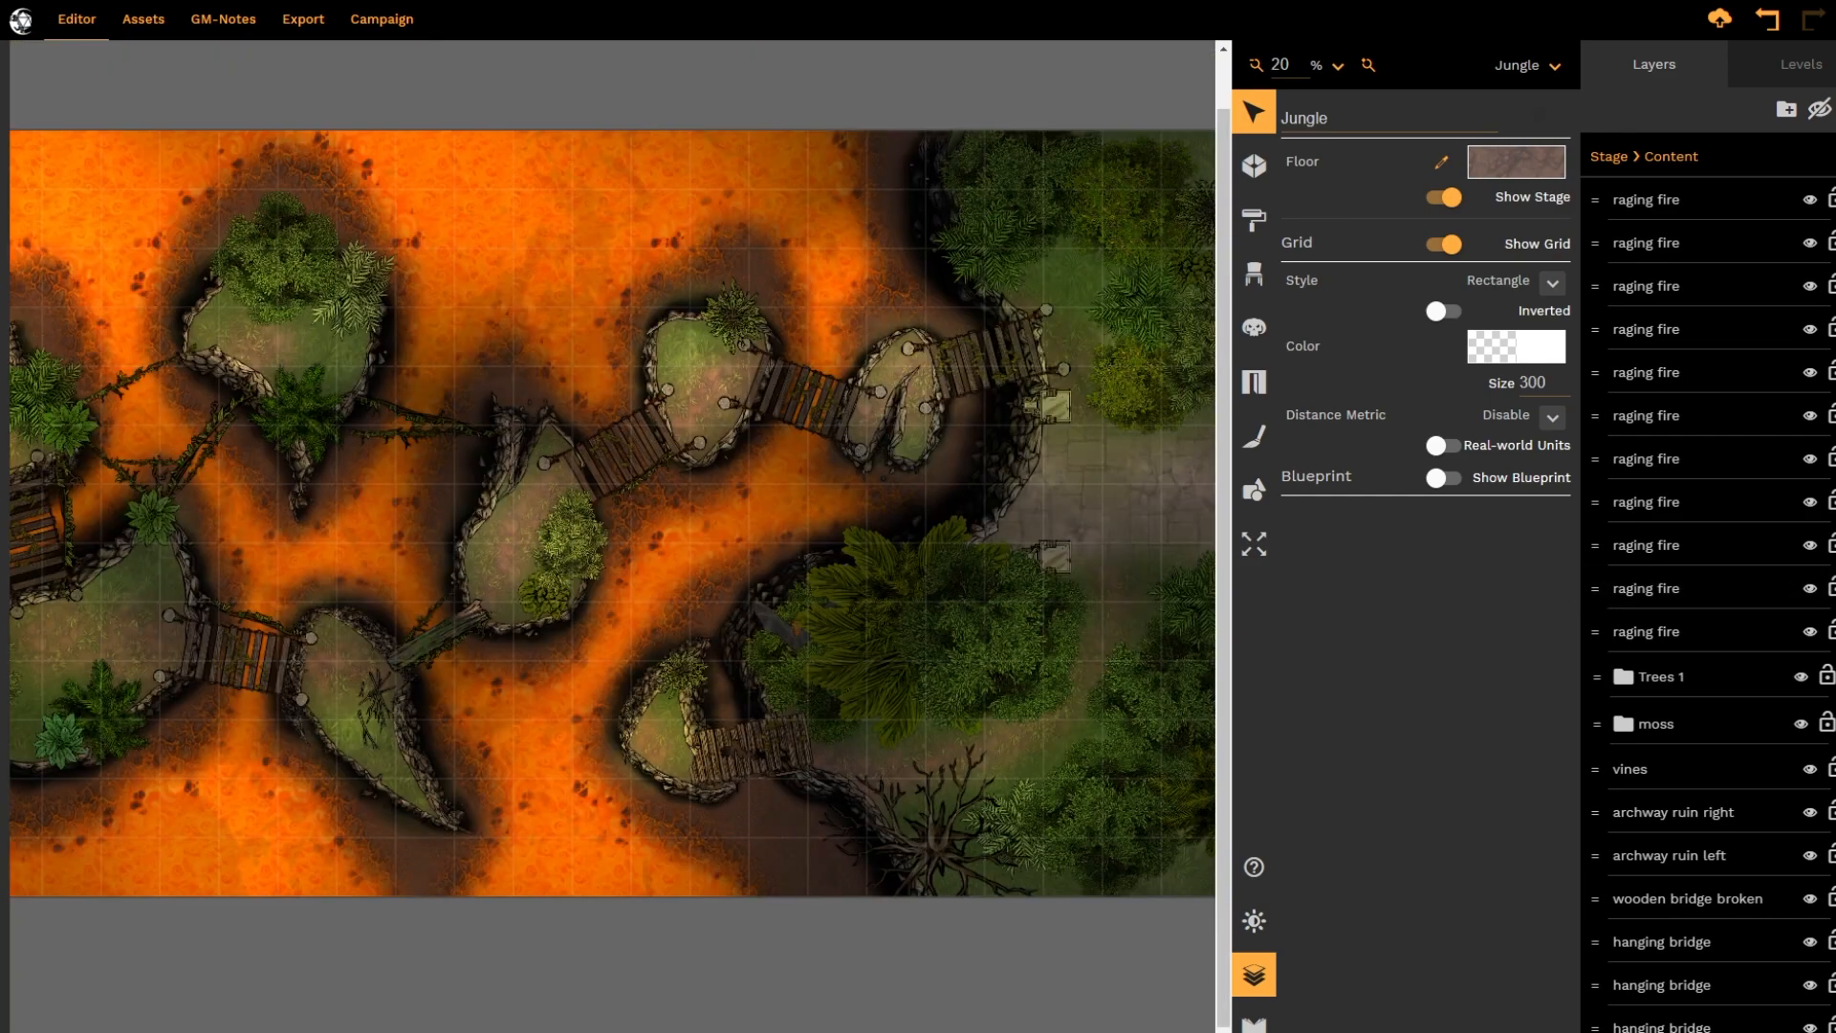
left_click_drag(764, 1032, 518, 1032)
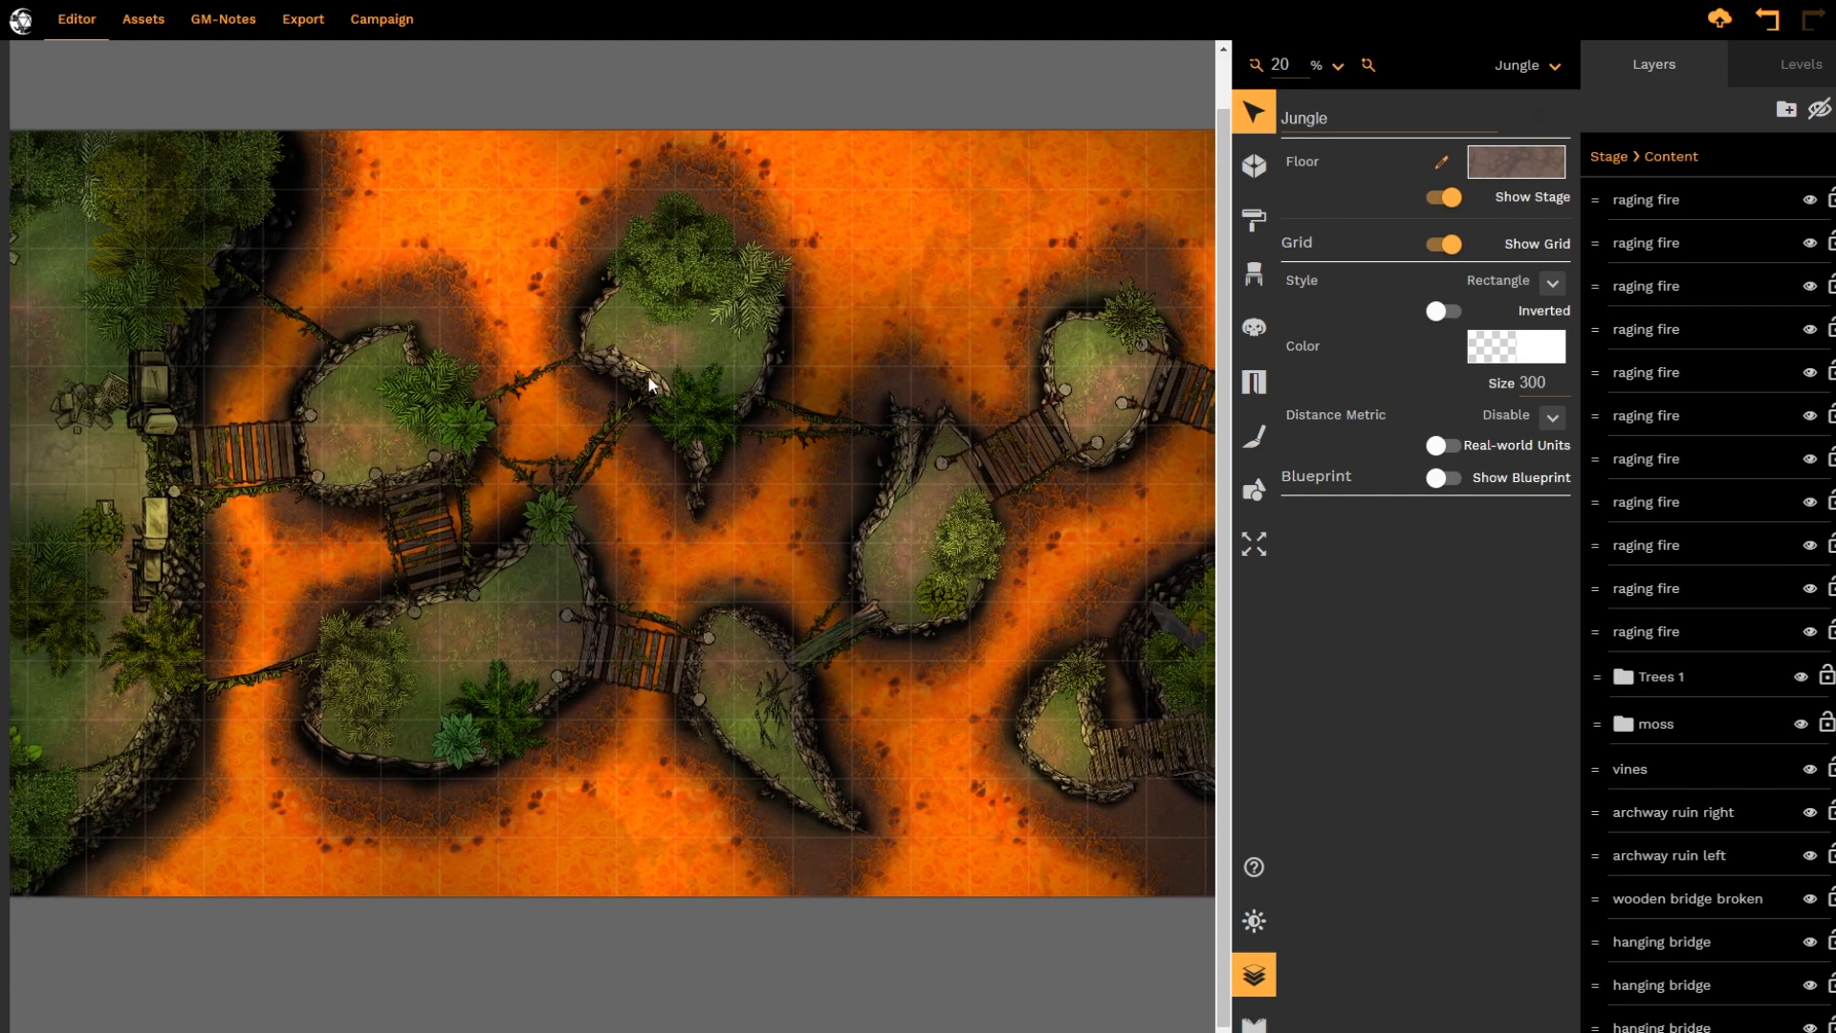
scroll(1688, 648, "down", 5)
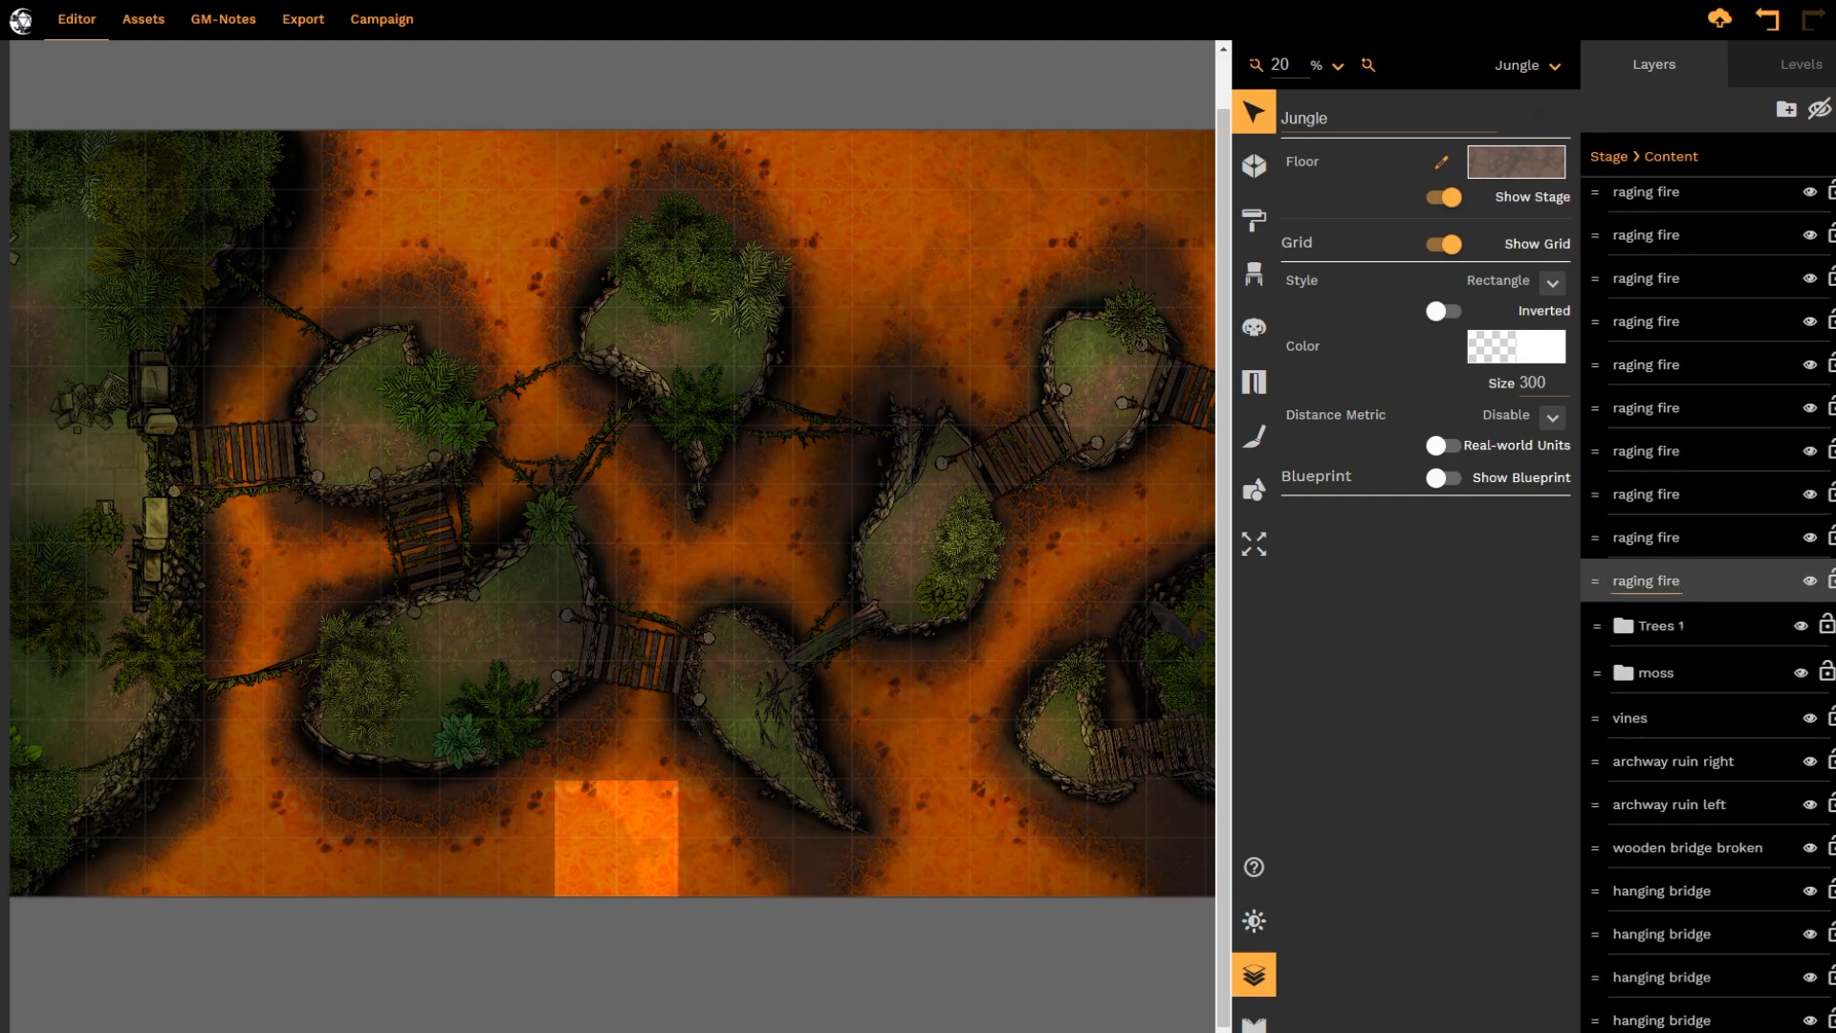
scroll(1688, 647, "down", 12)
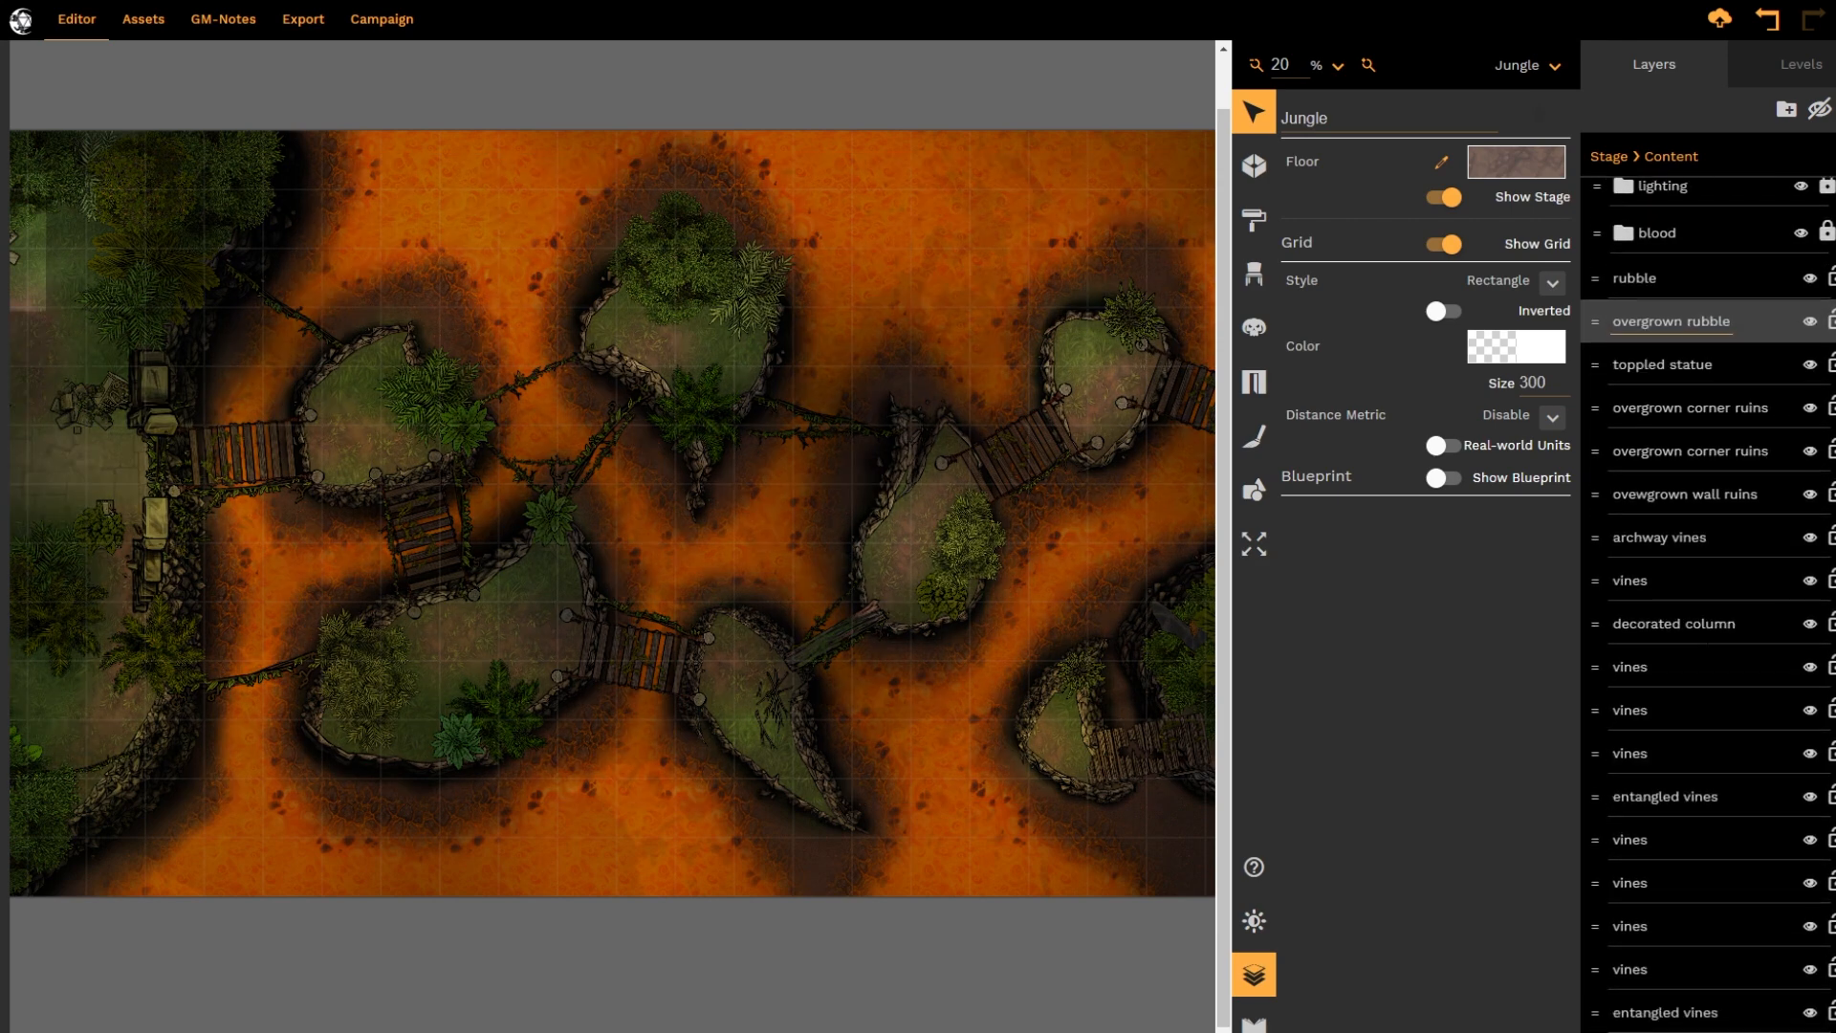
scroll(1688, 648, "down", 15)
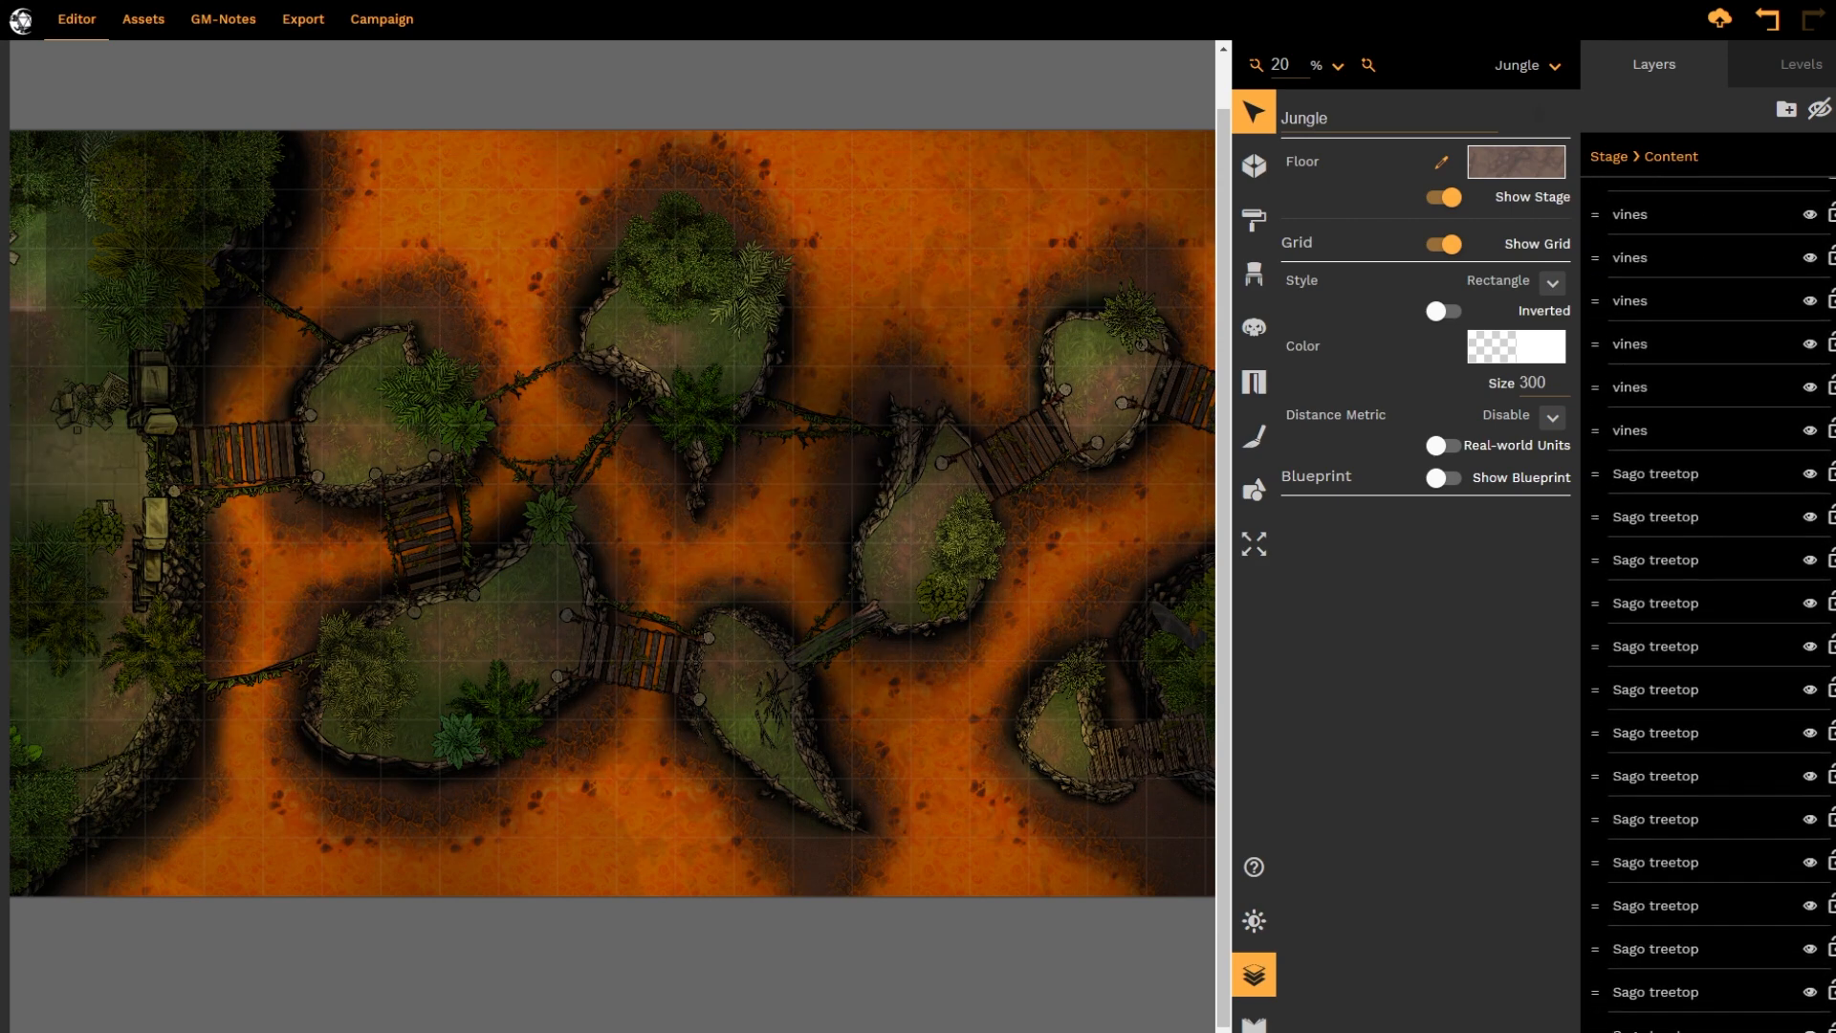
scroll(1687, 647, "down", 12)
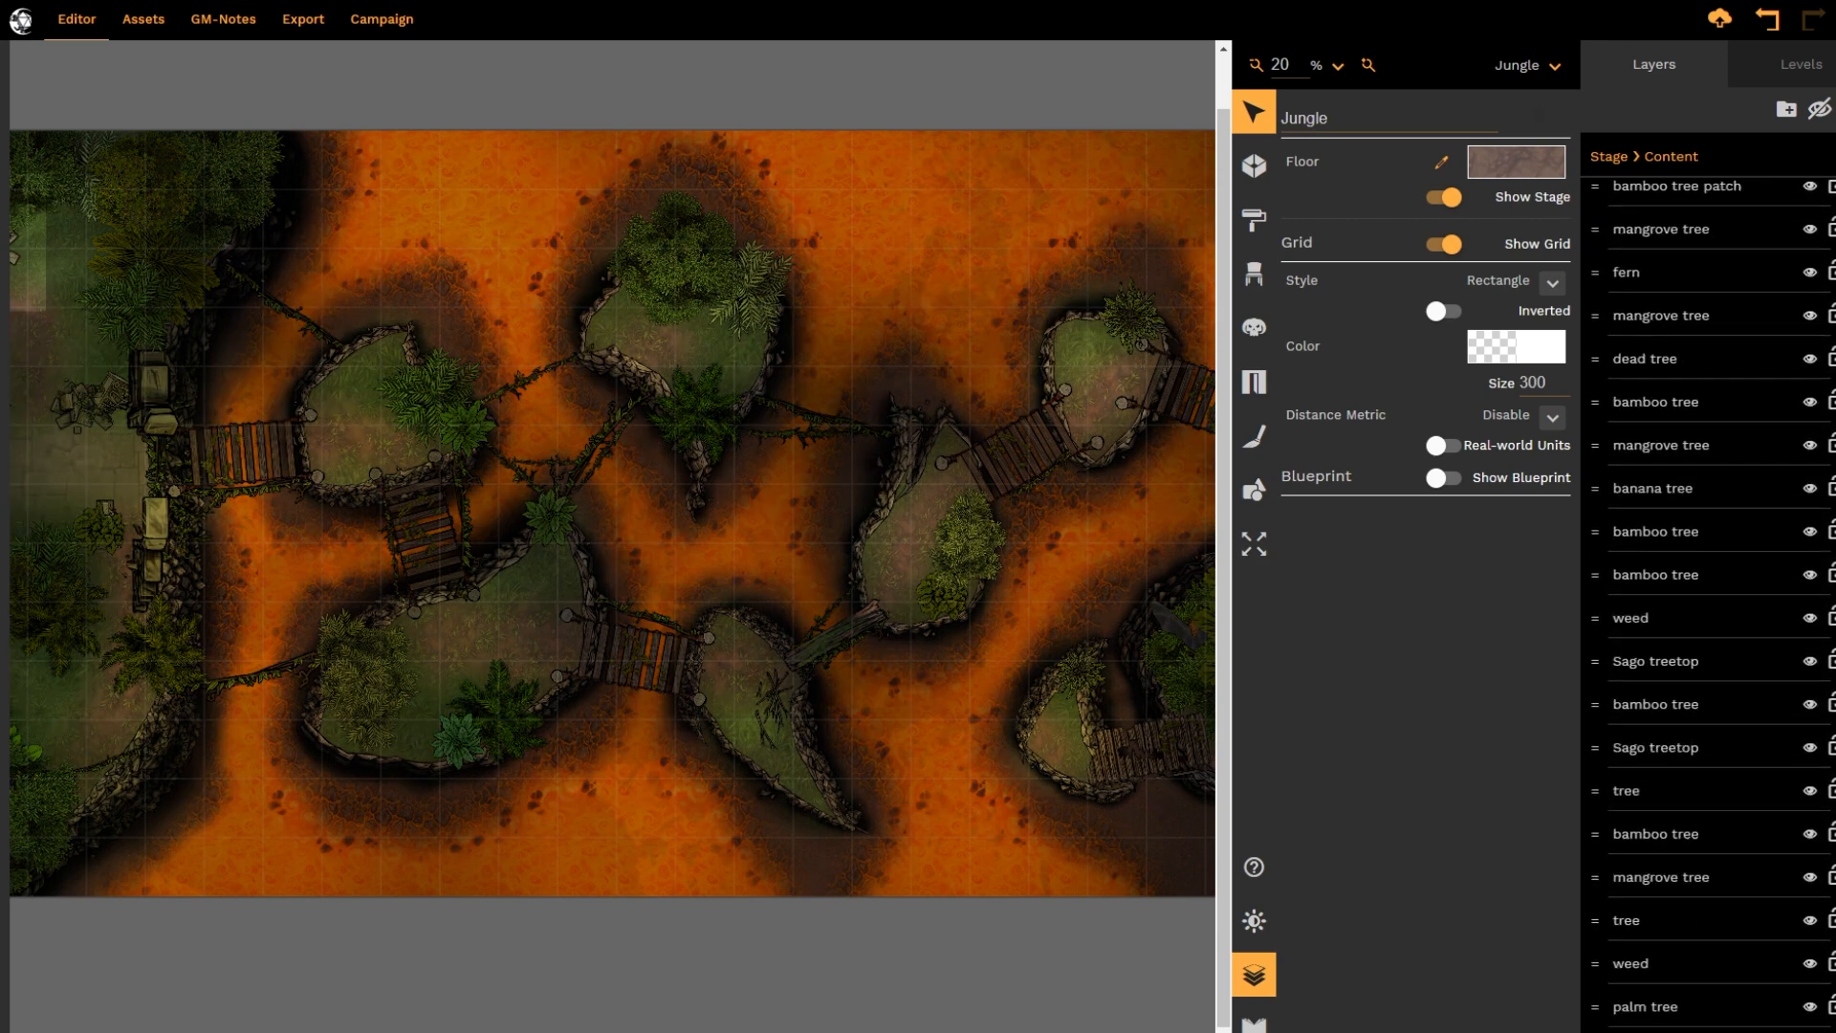
scroll(1688, 647, "down", 12)
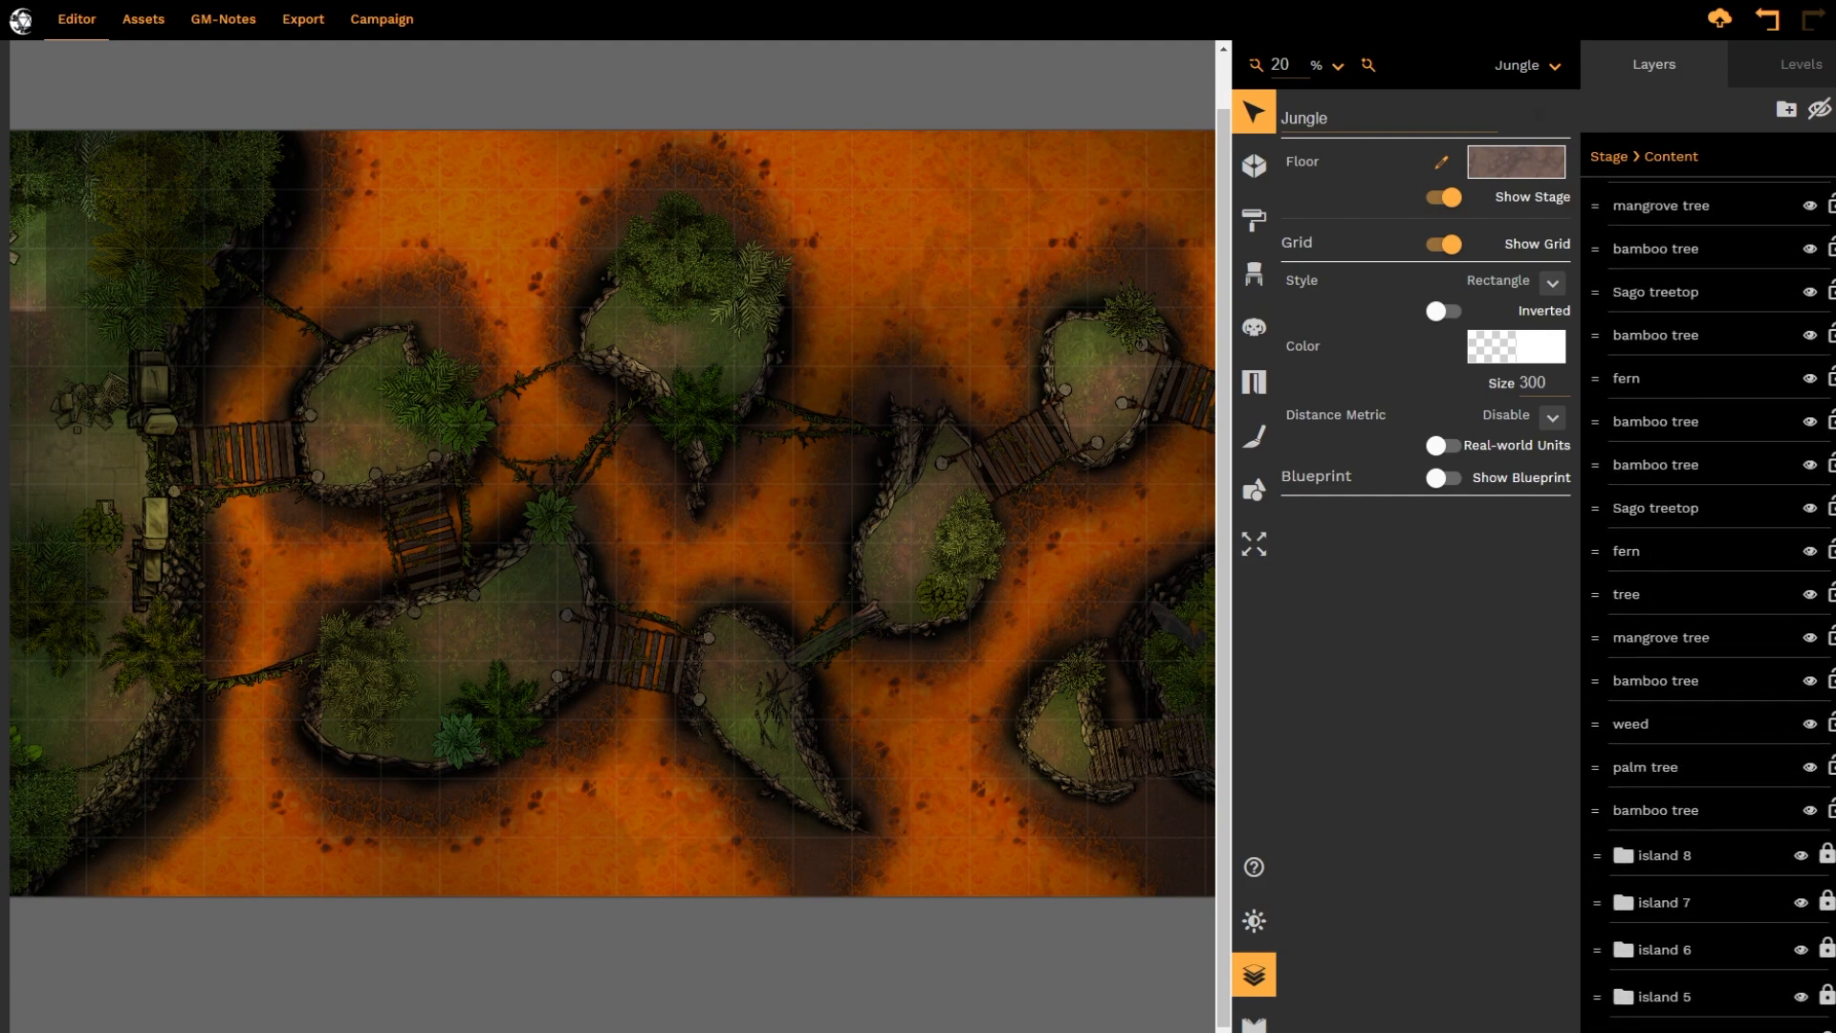
scroll(1688, 648, "down", 2)
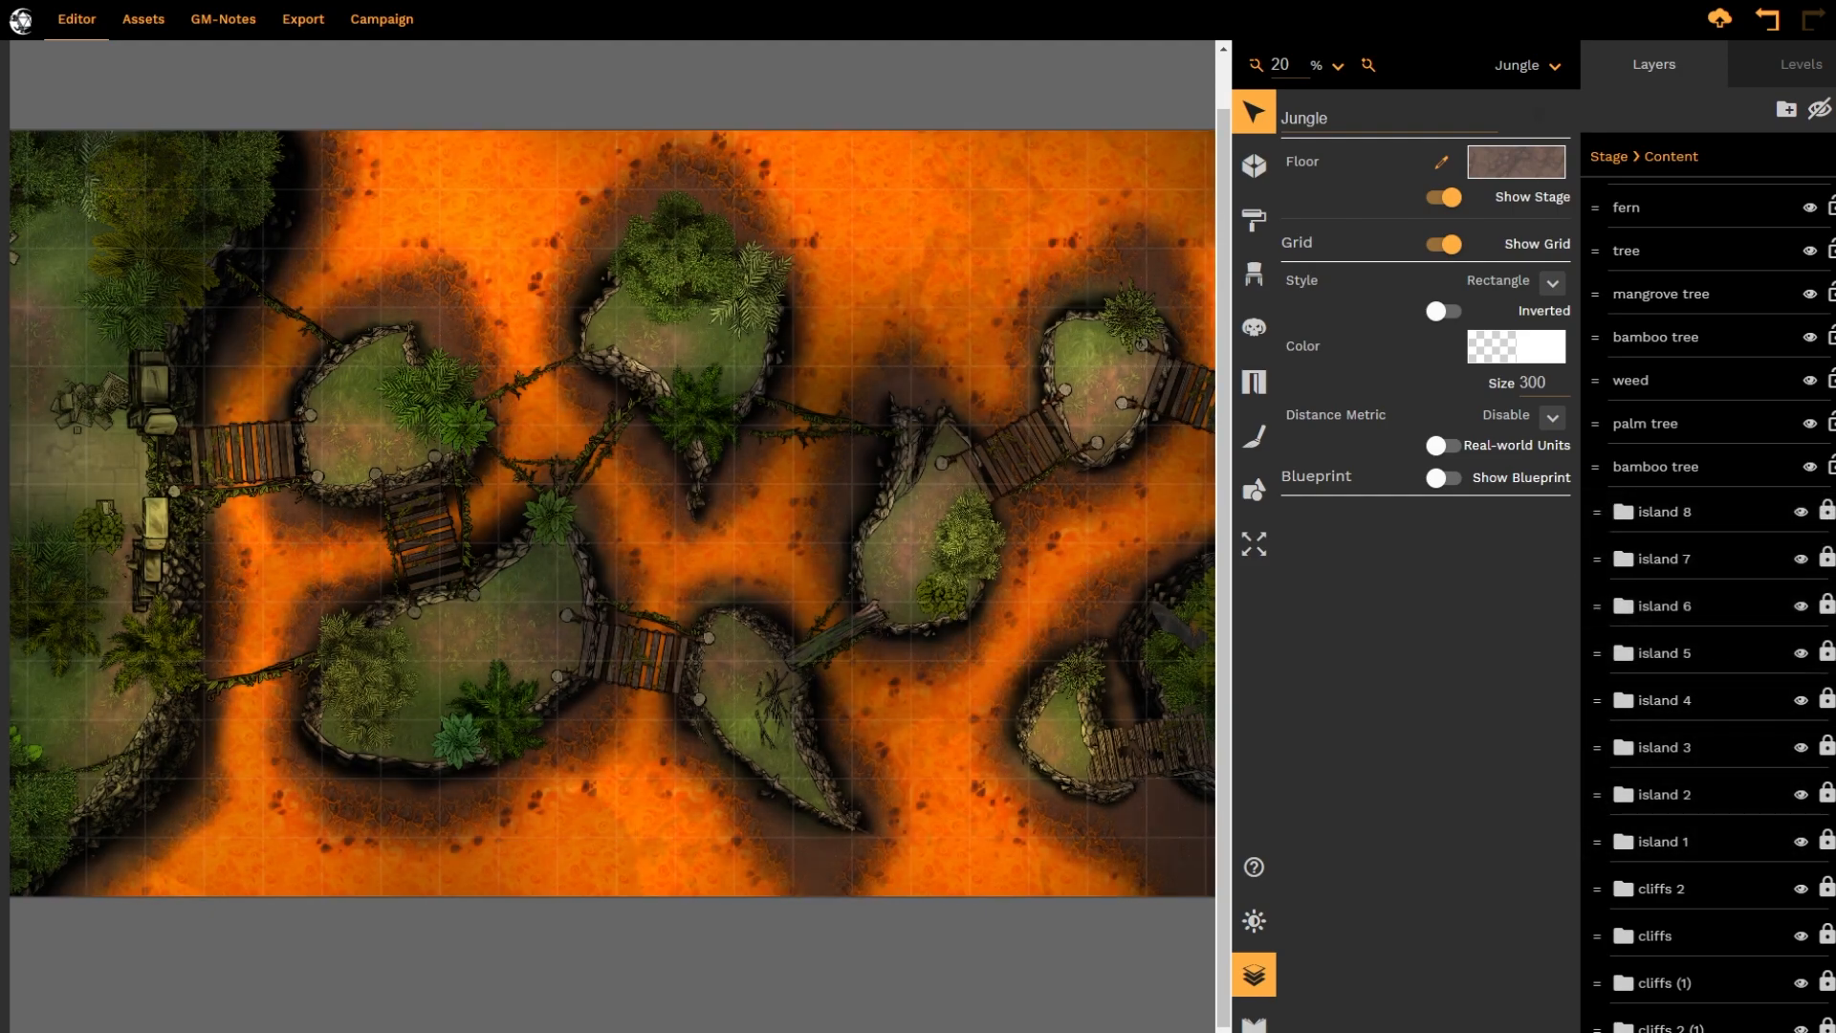
left_click_drag(722, 1031, 820, 1031)
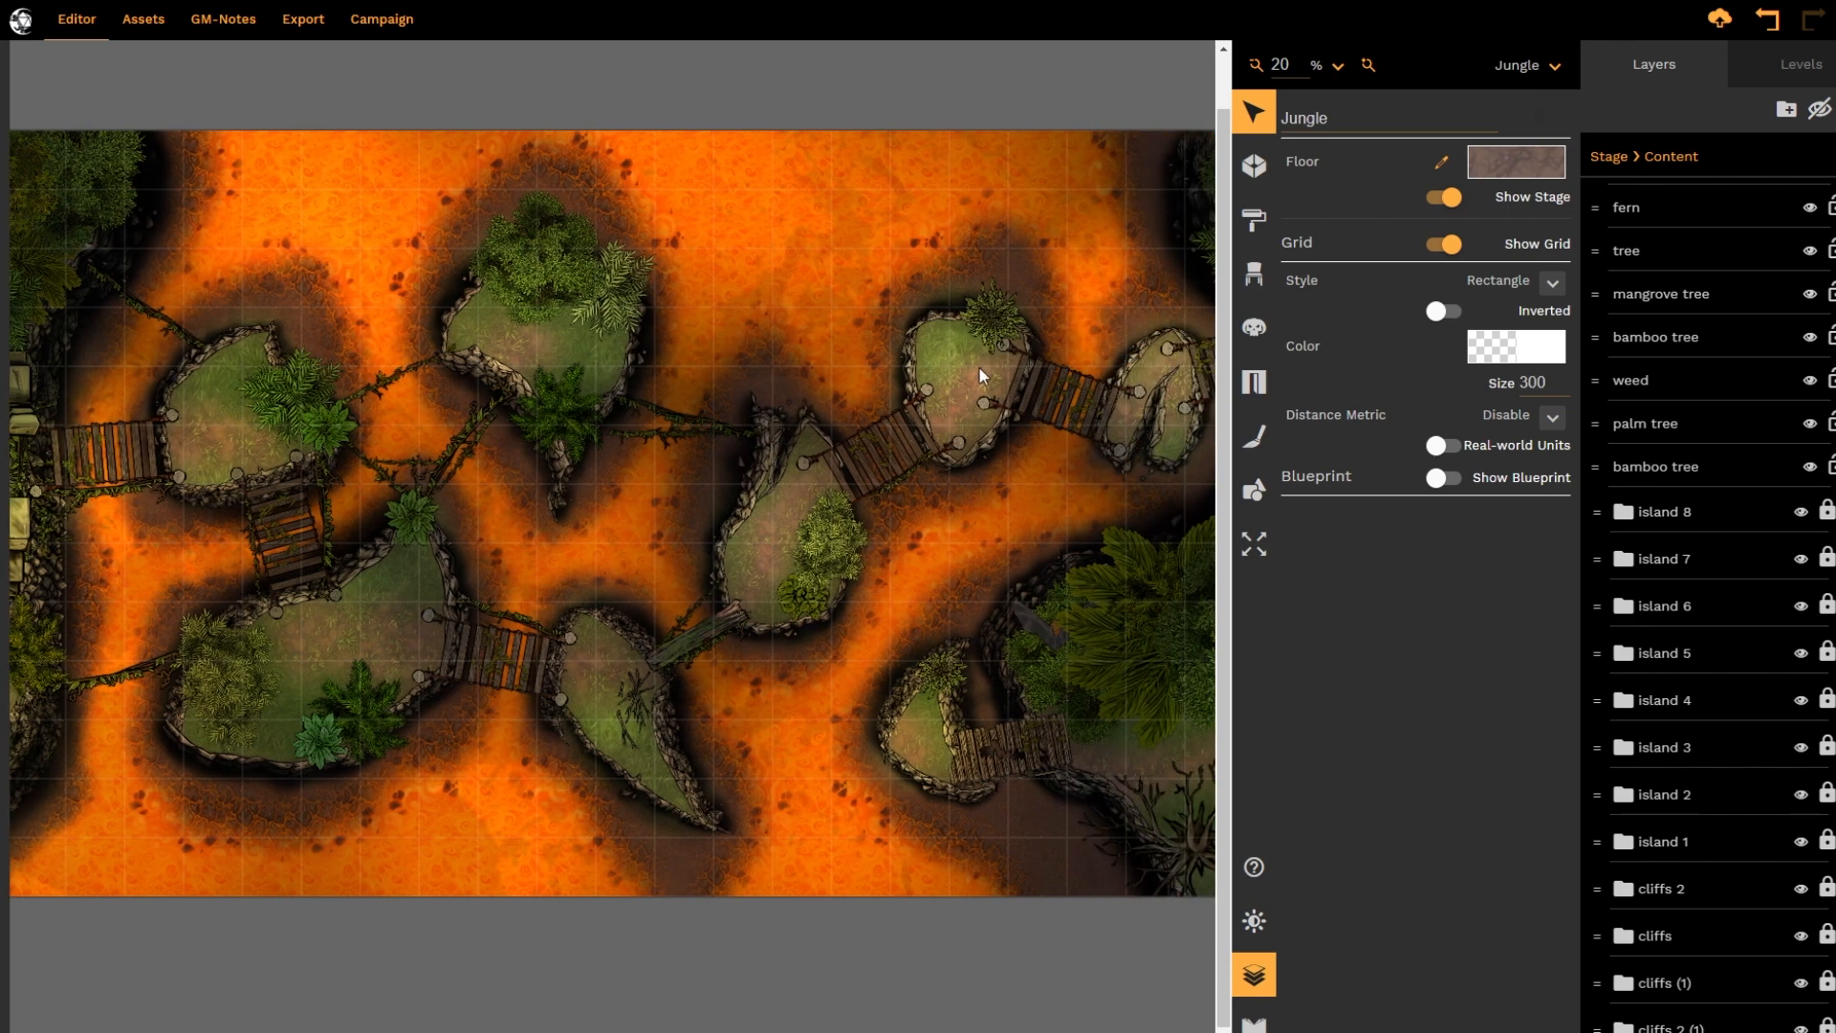
left_click(1001, 314)
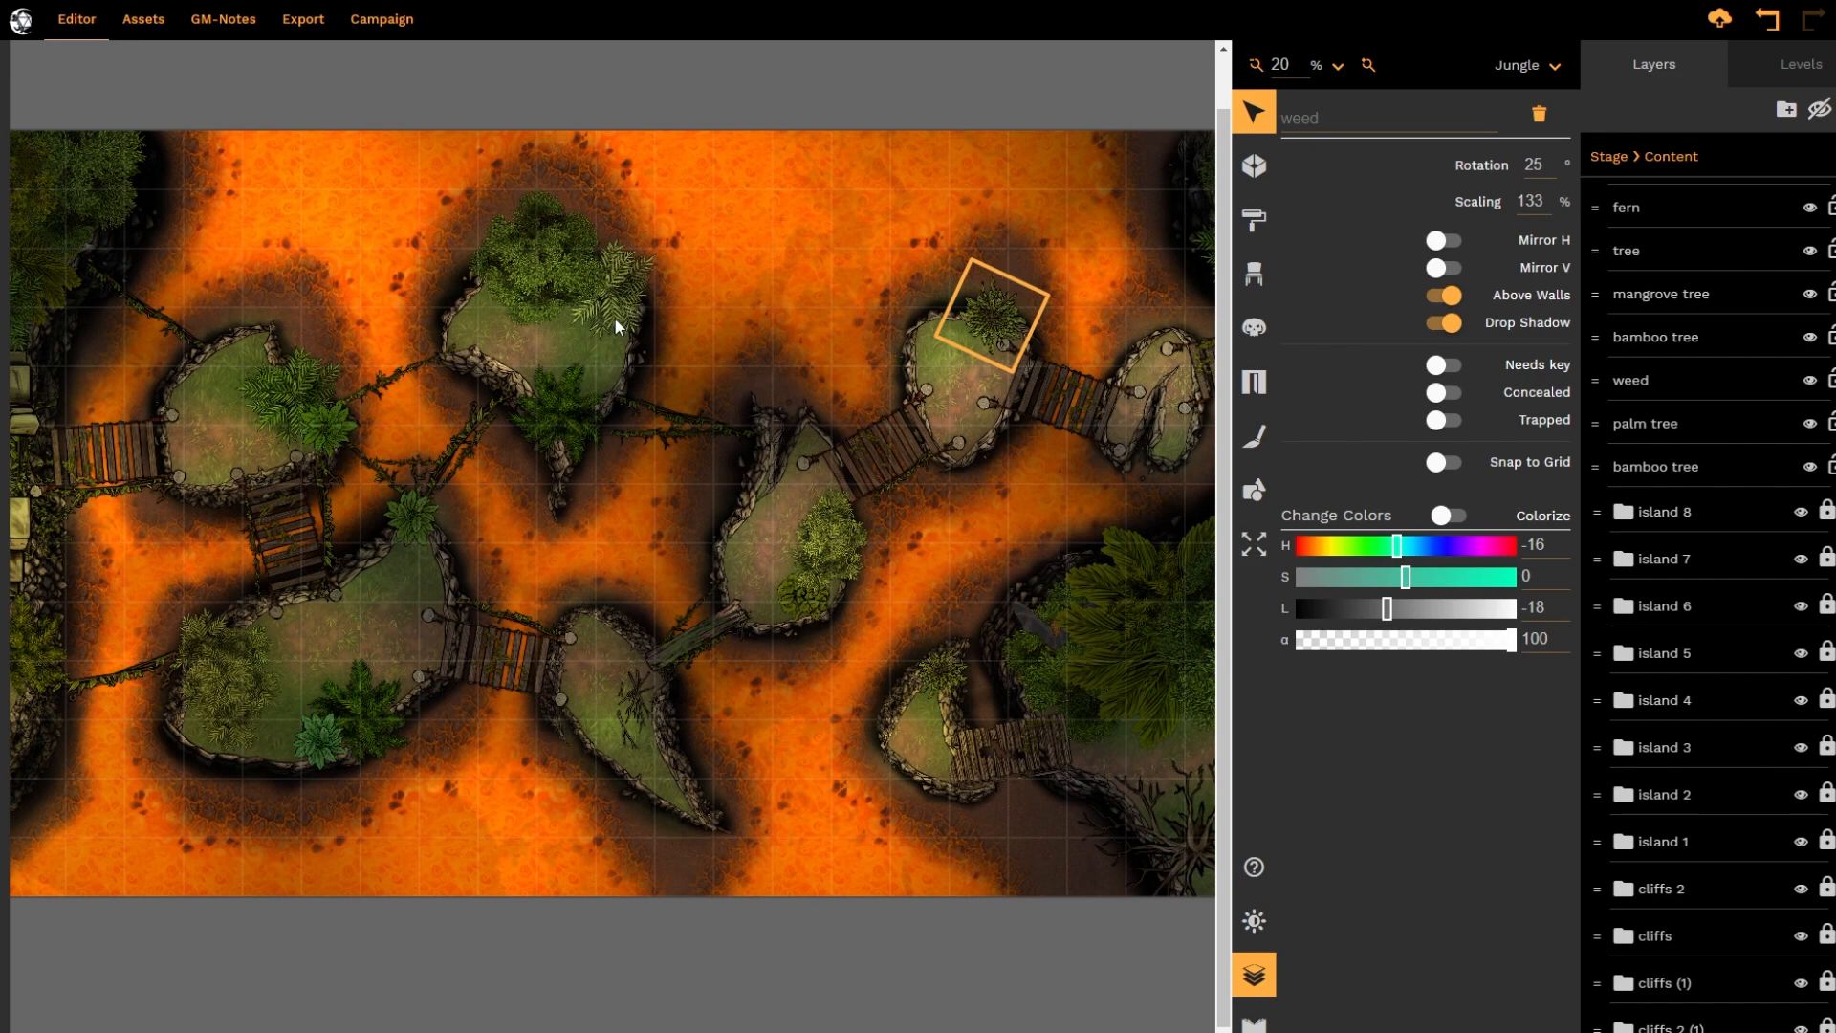
left_click(958, 401)
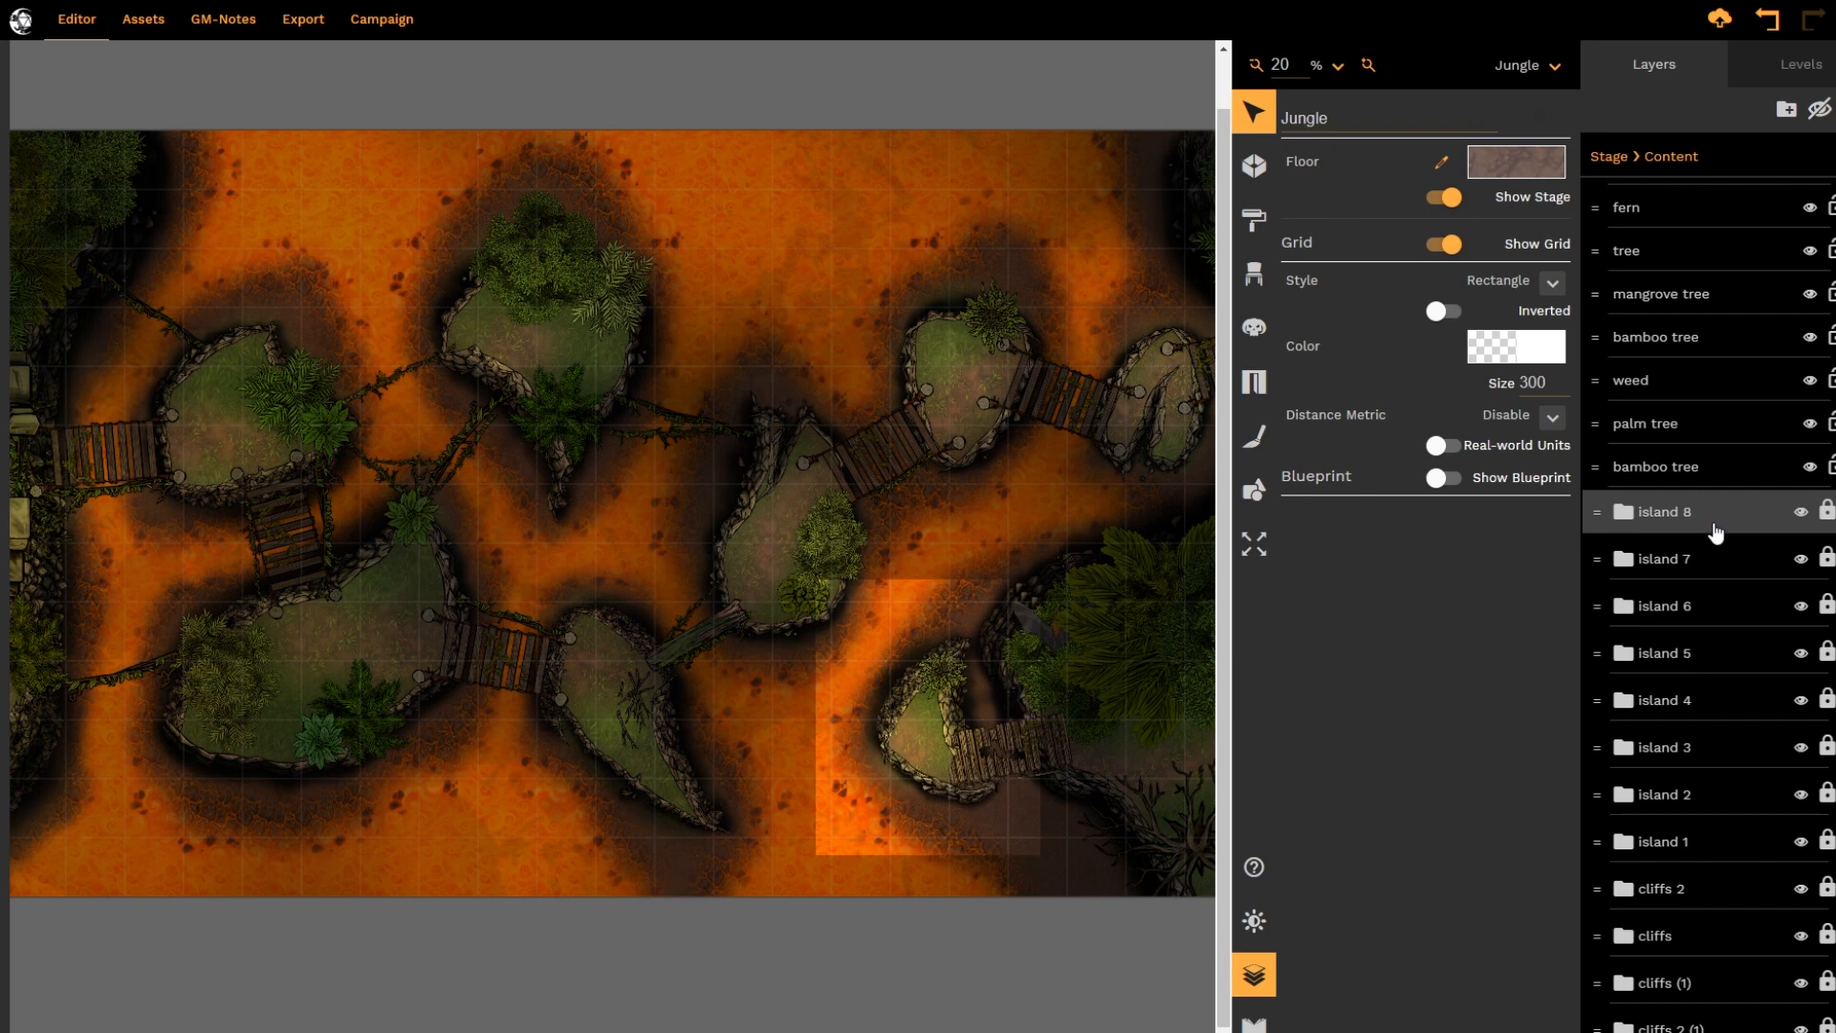
Open the island 8 folder, shift its cliff pieces together towards the map's lower left, and undo the move
double_click(1712, 521)
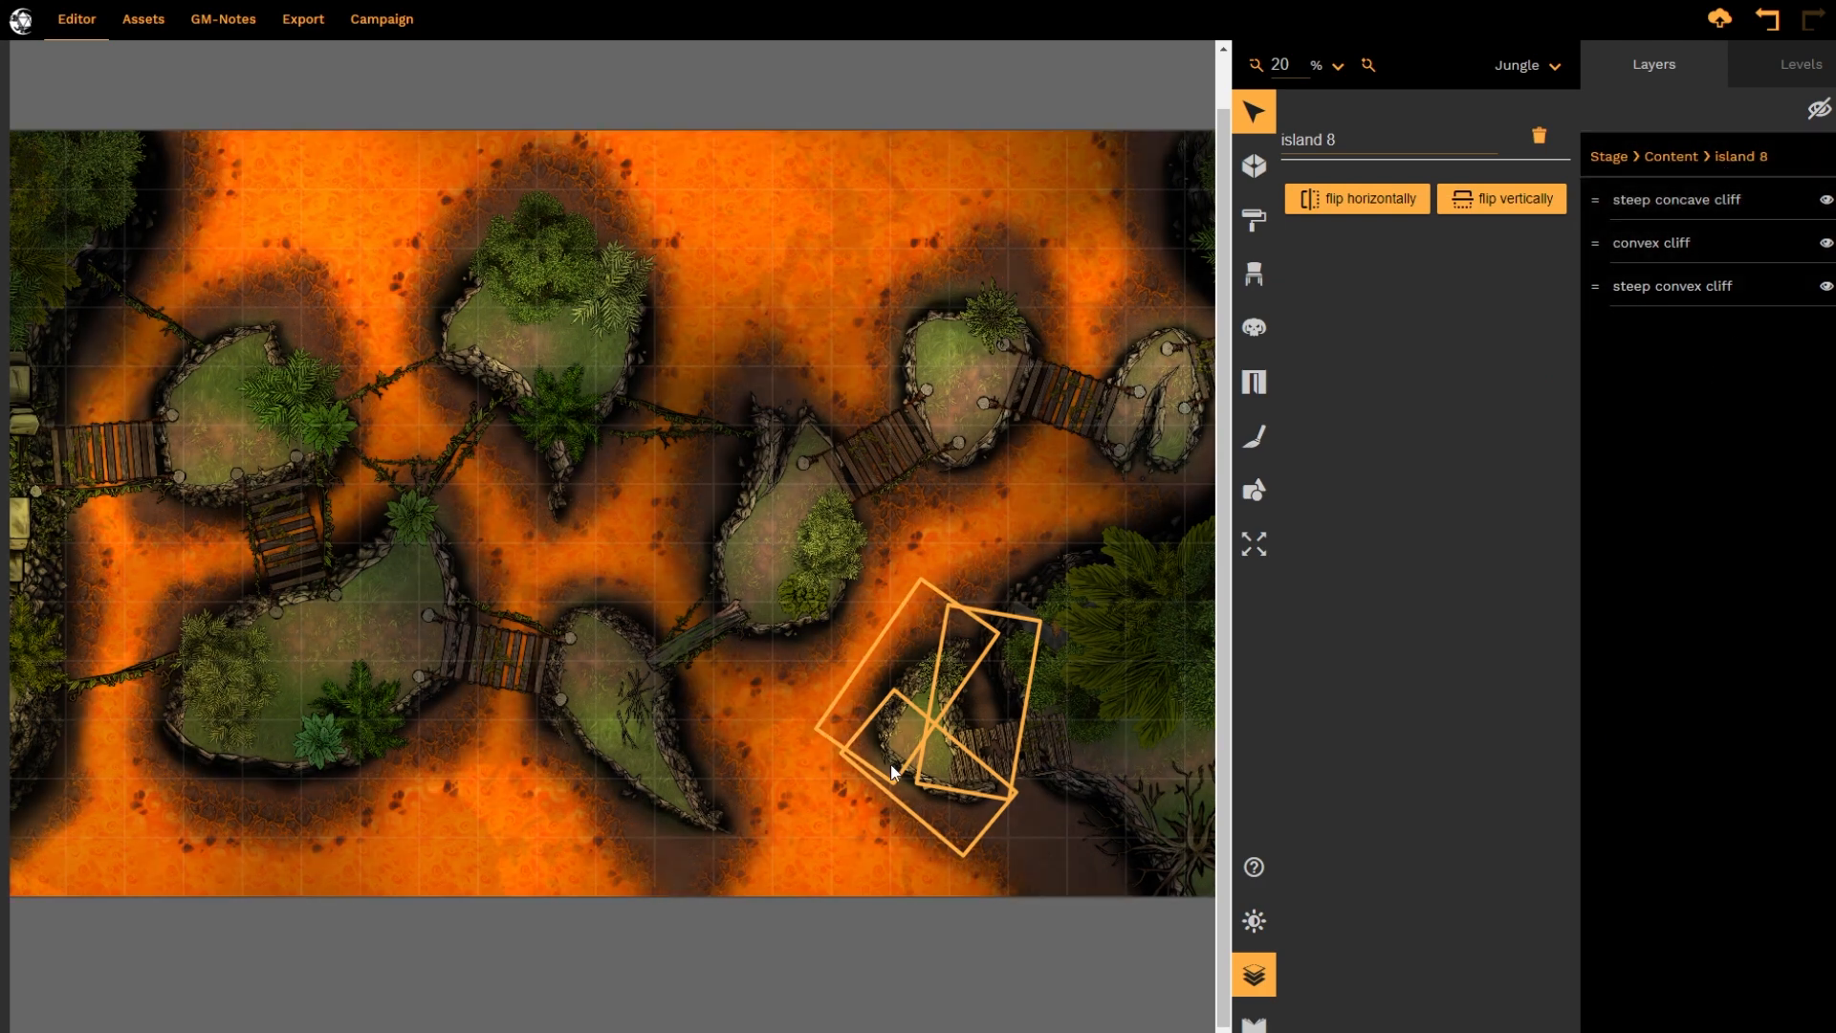
left_click_drag(893, 771, 826, 803)
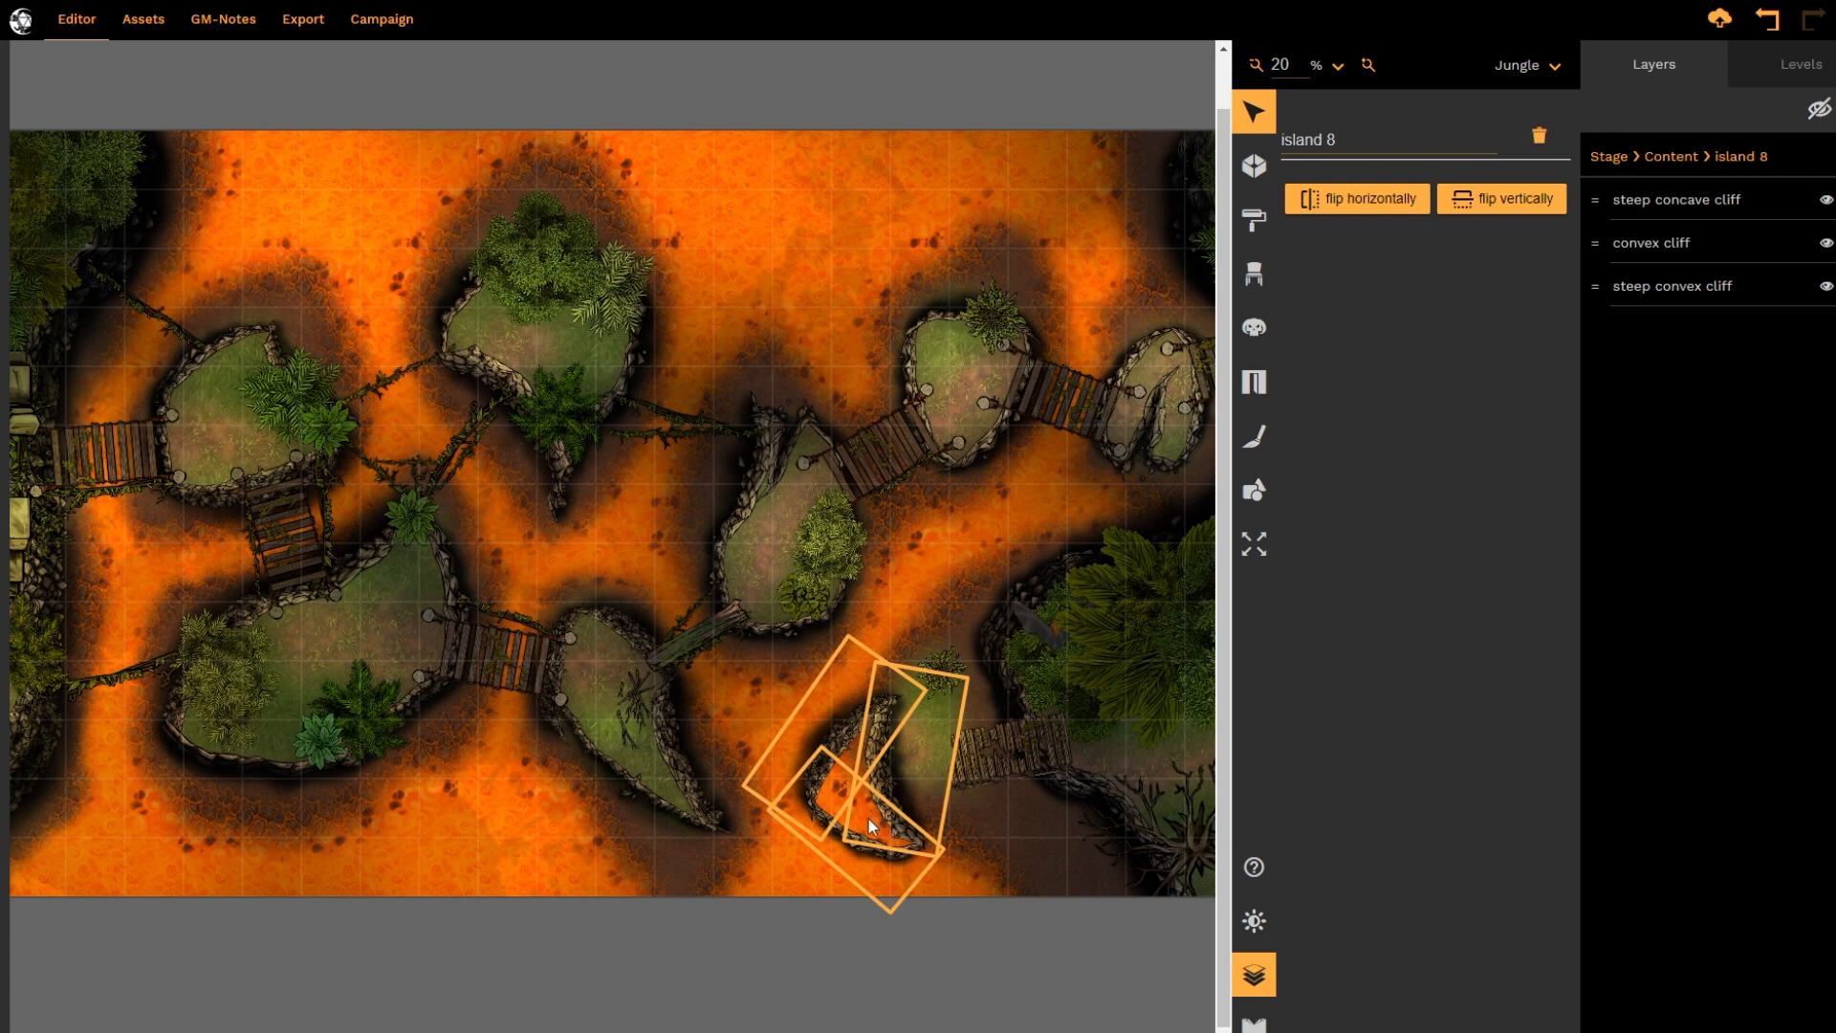
key("ctrl+z")
key("ctrl+z")
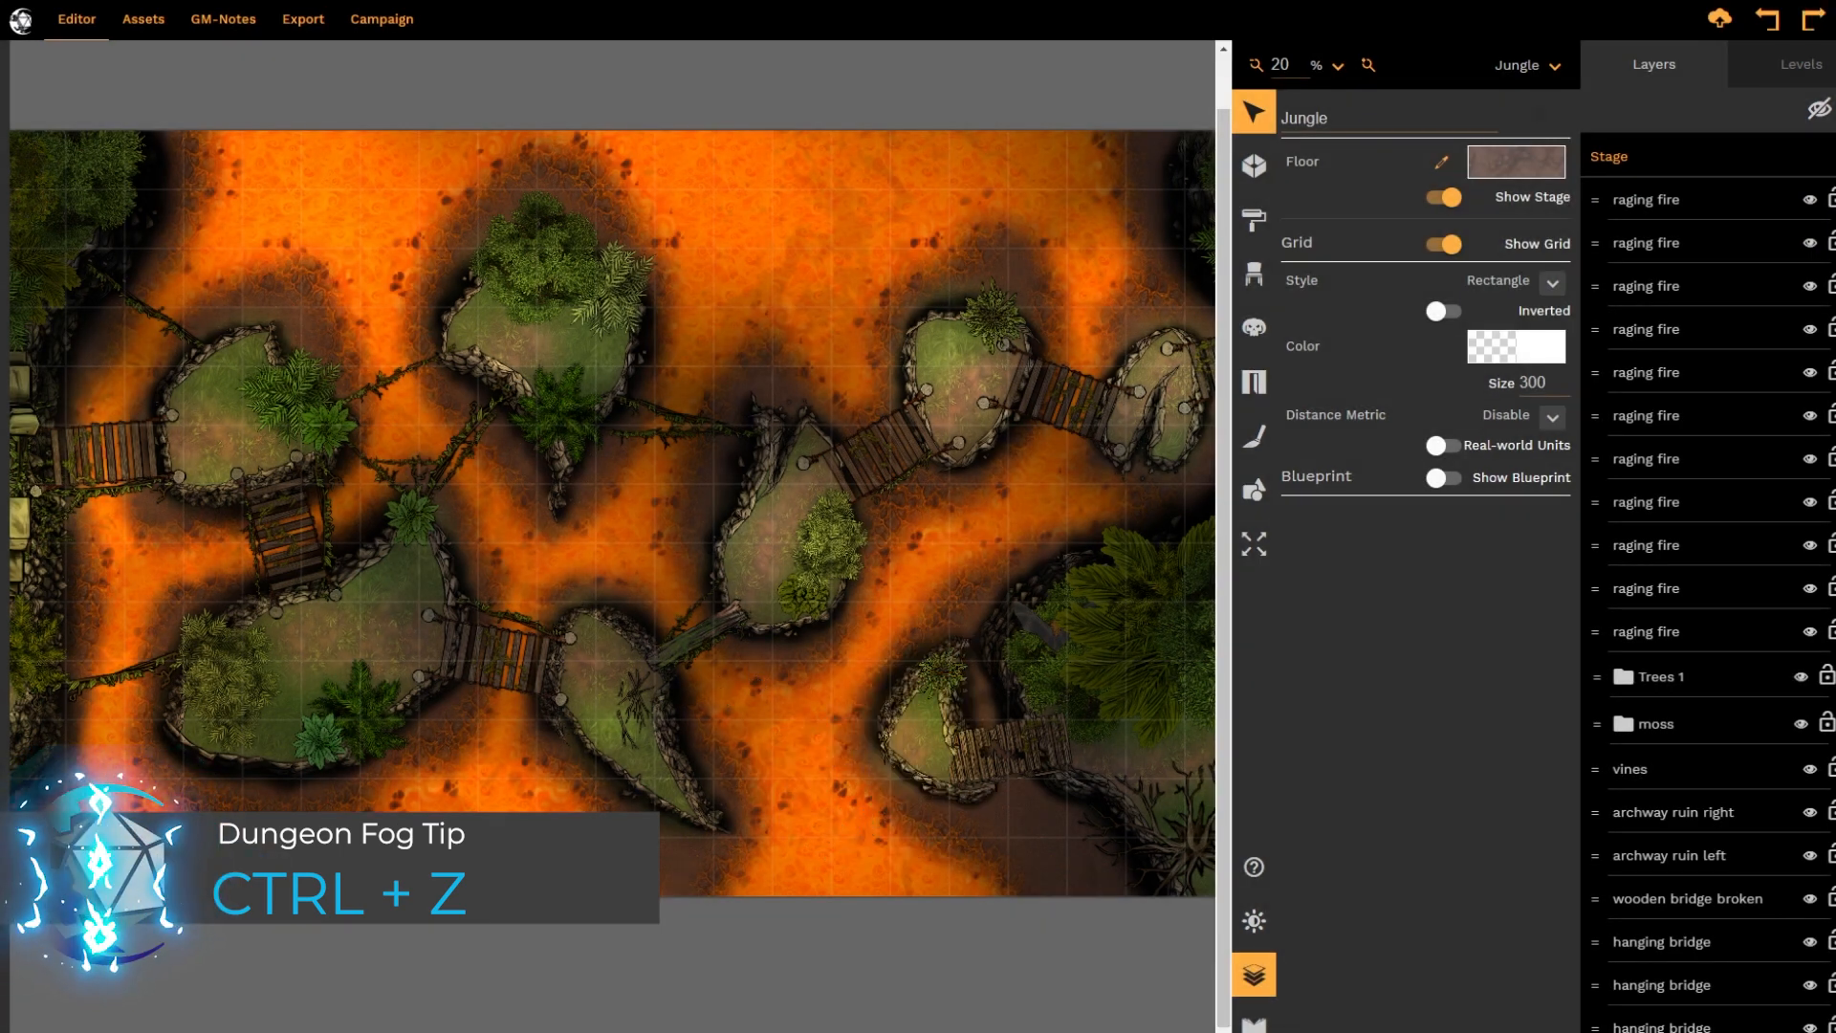
key("ctrl+z")
Hide the cliffs 2 (1), cliffs (1), cliffs and cliffs 2 folders to reveal the ground beneath the western cliff edge
scroll(1707, 733, "down", 18)
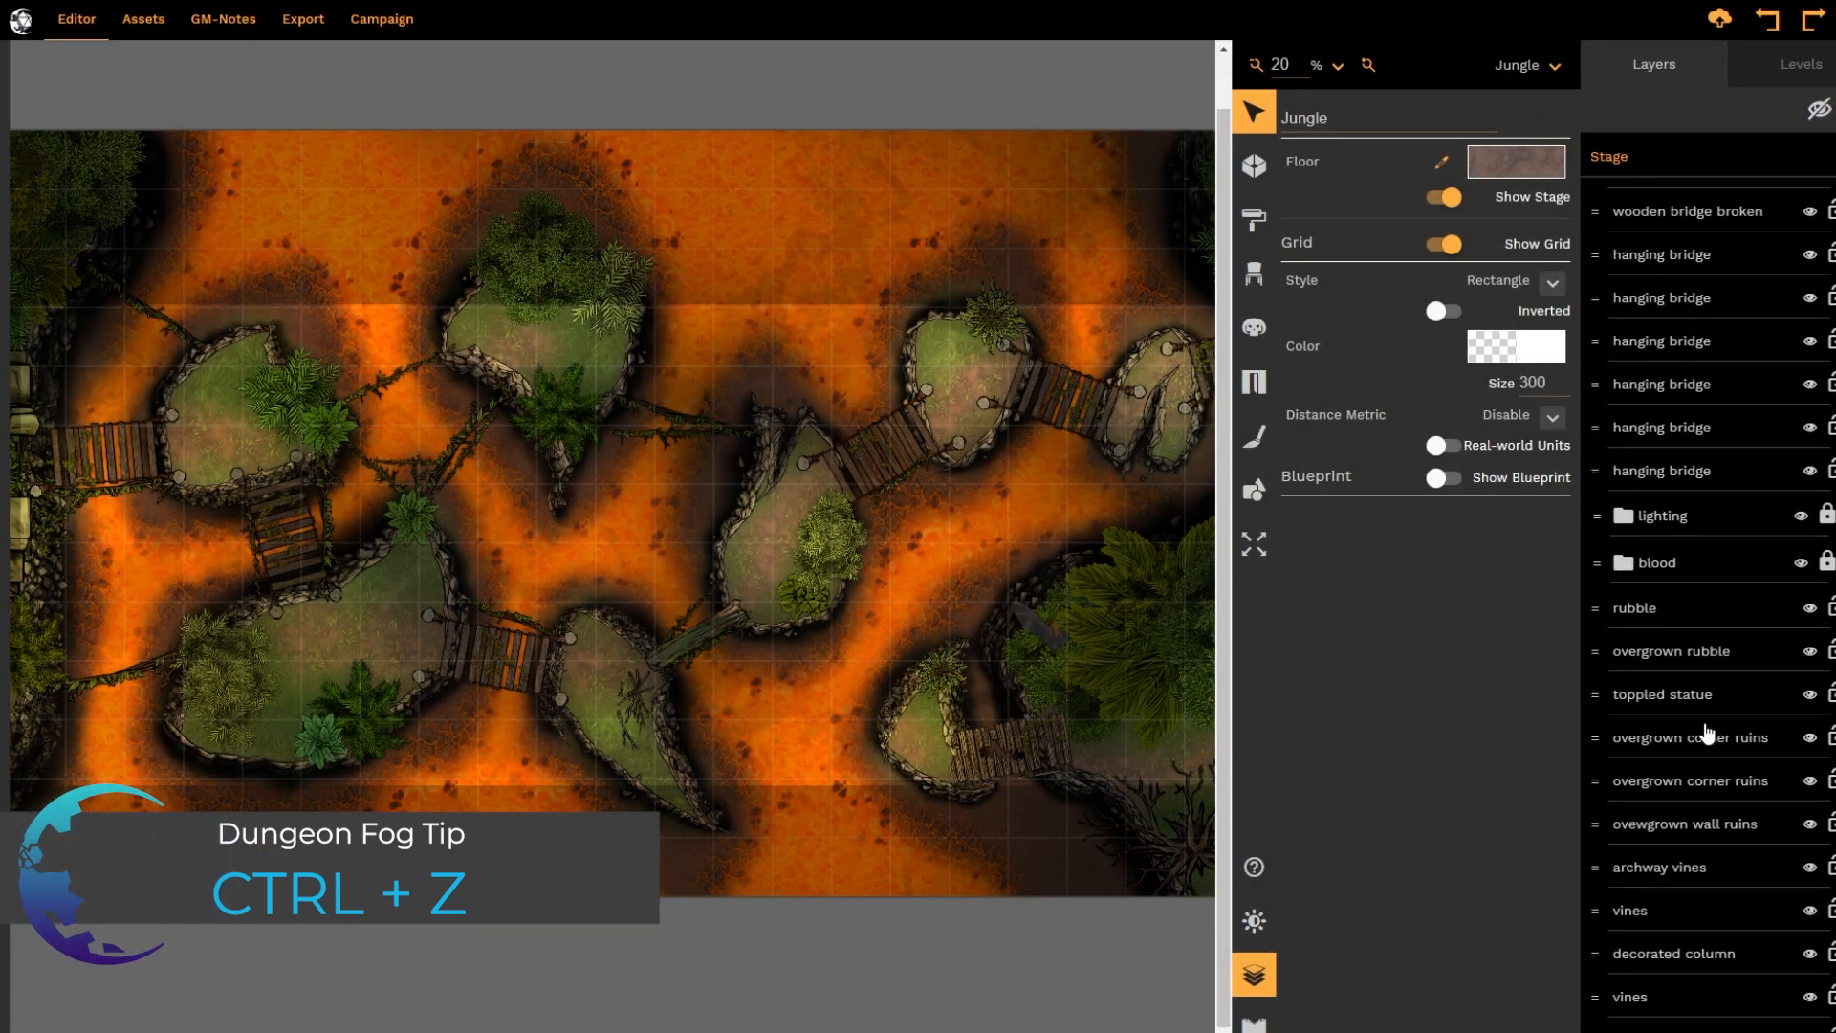
scroll(1707, 733, "down", 20)
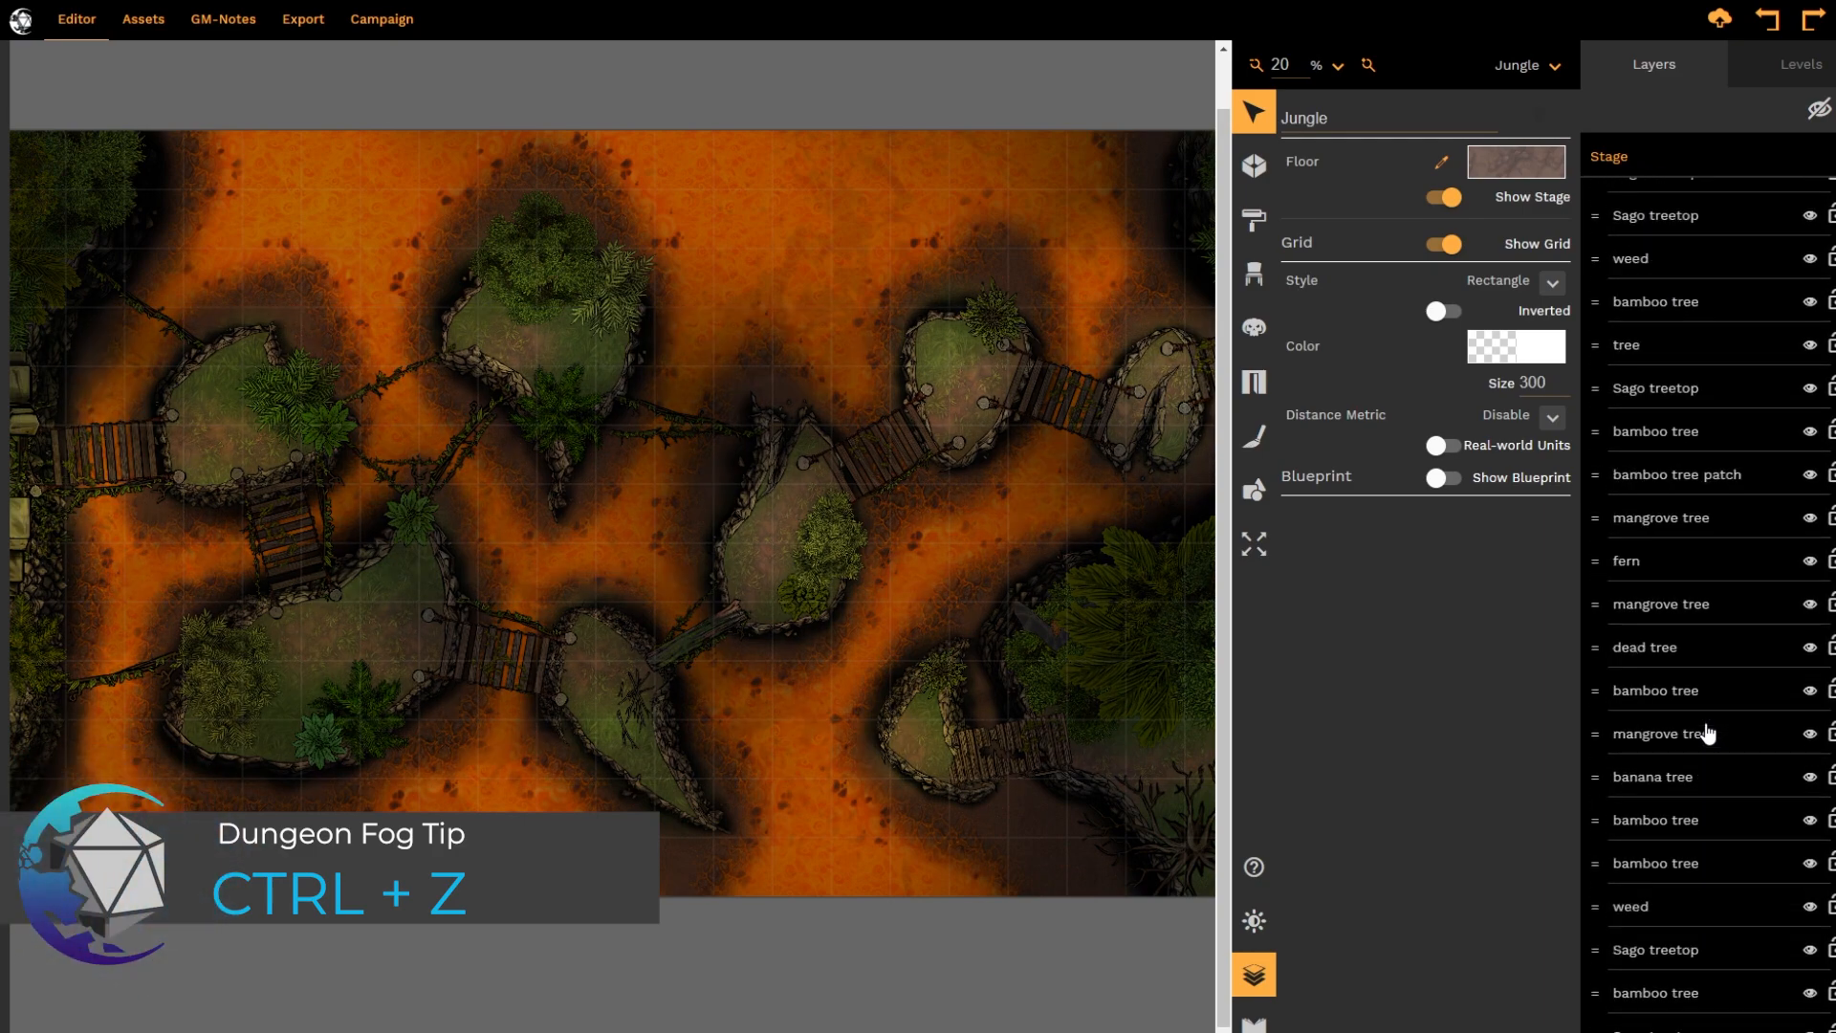
scroll(1708, 733, "down", 6)
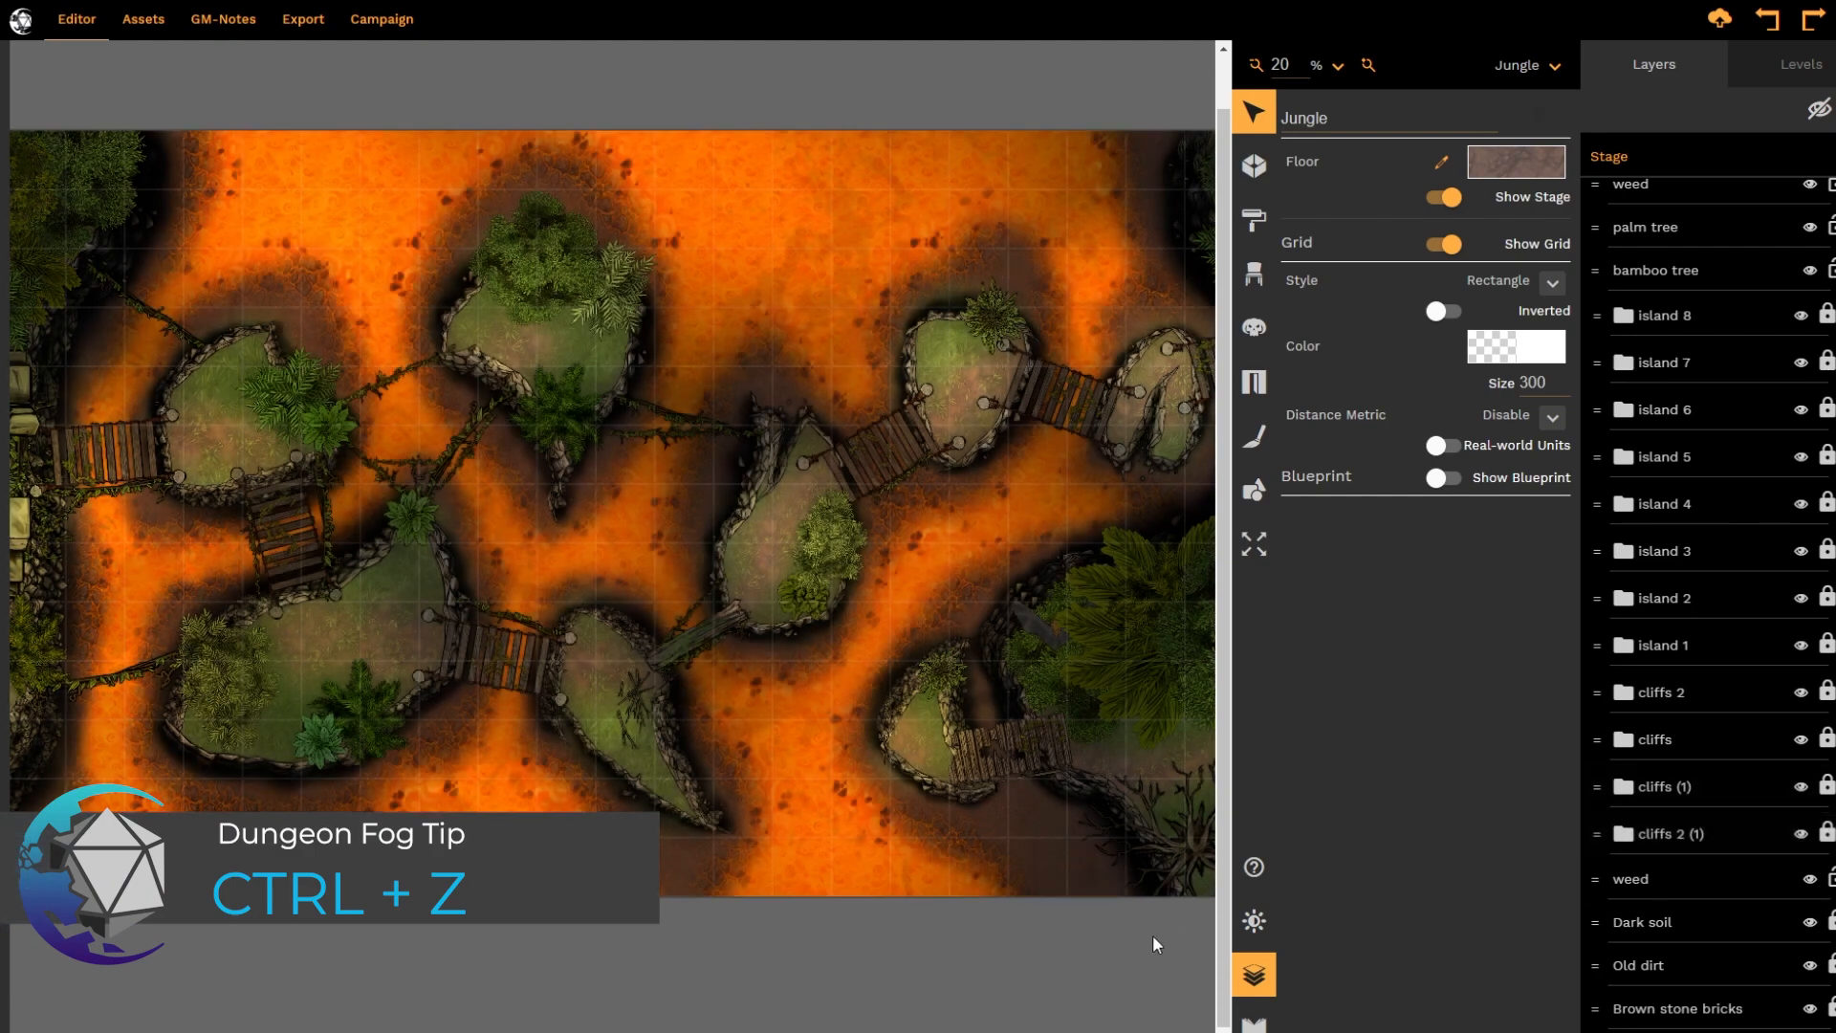
left_click_drag(707, 1031, 407, 1031)
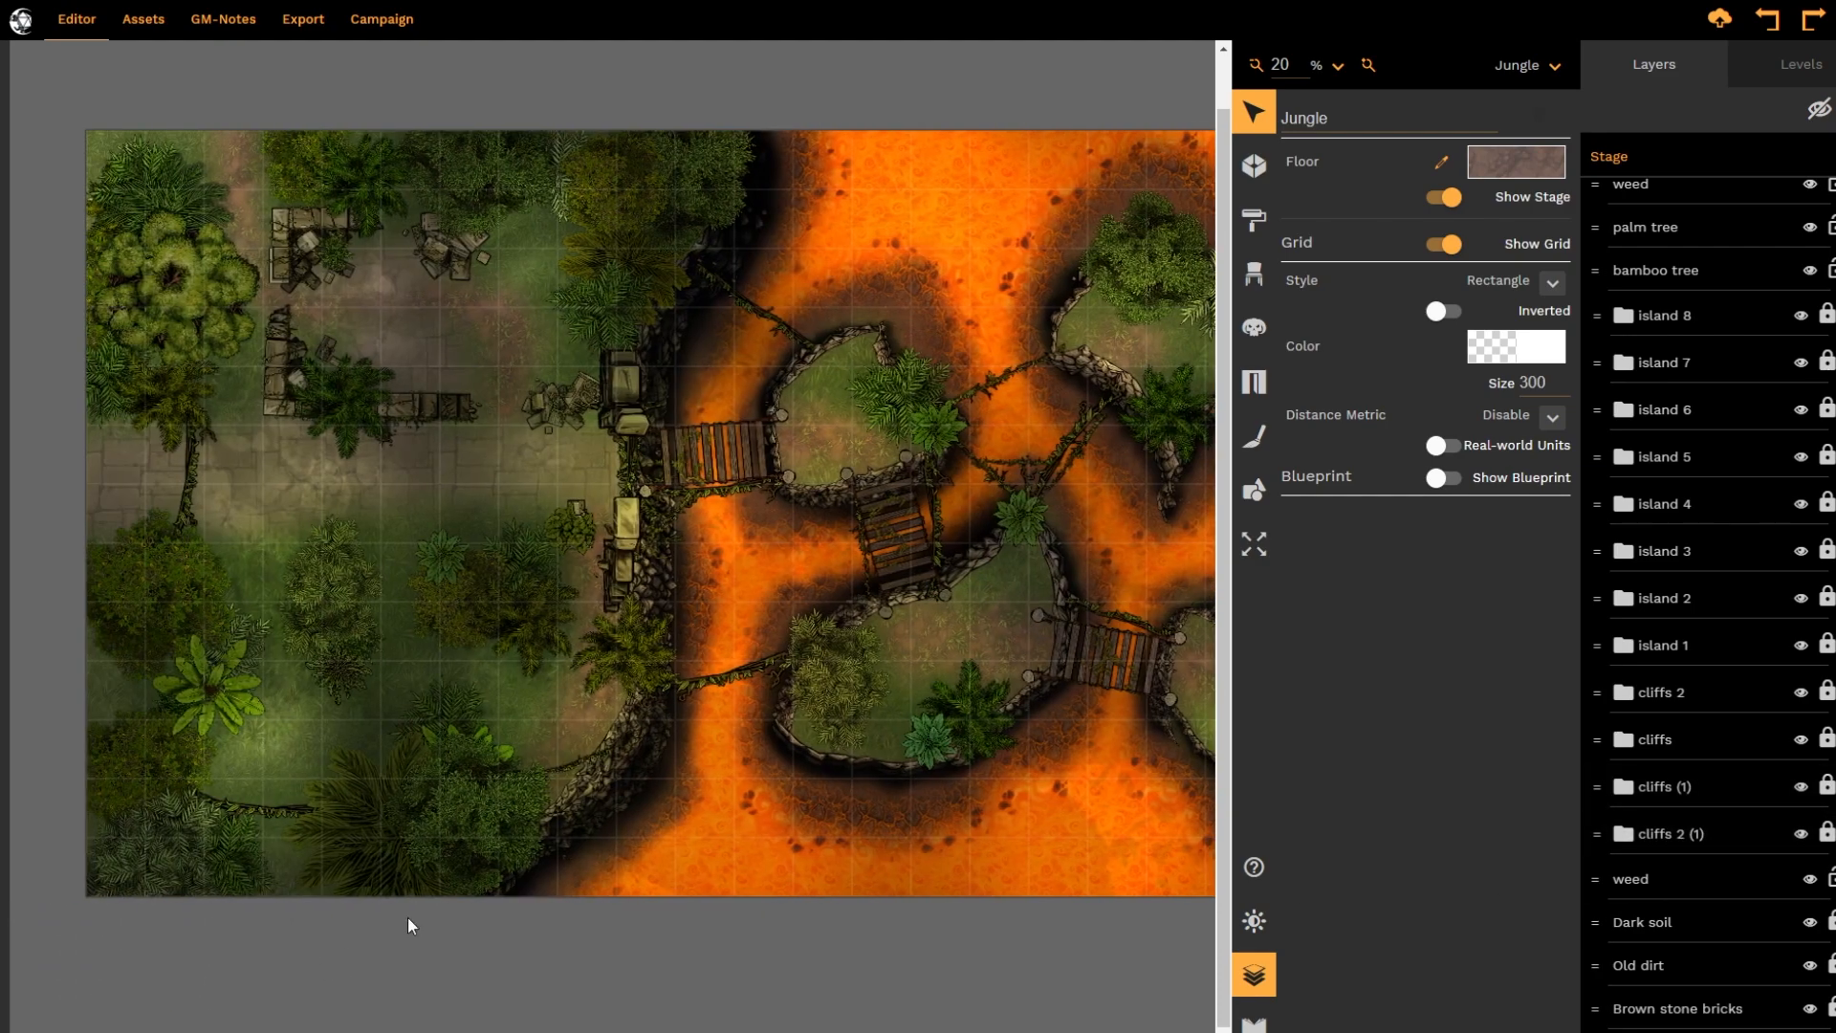
left_click(645, 736)
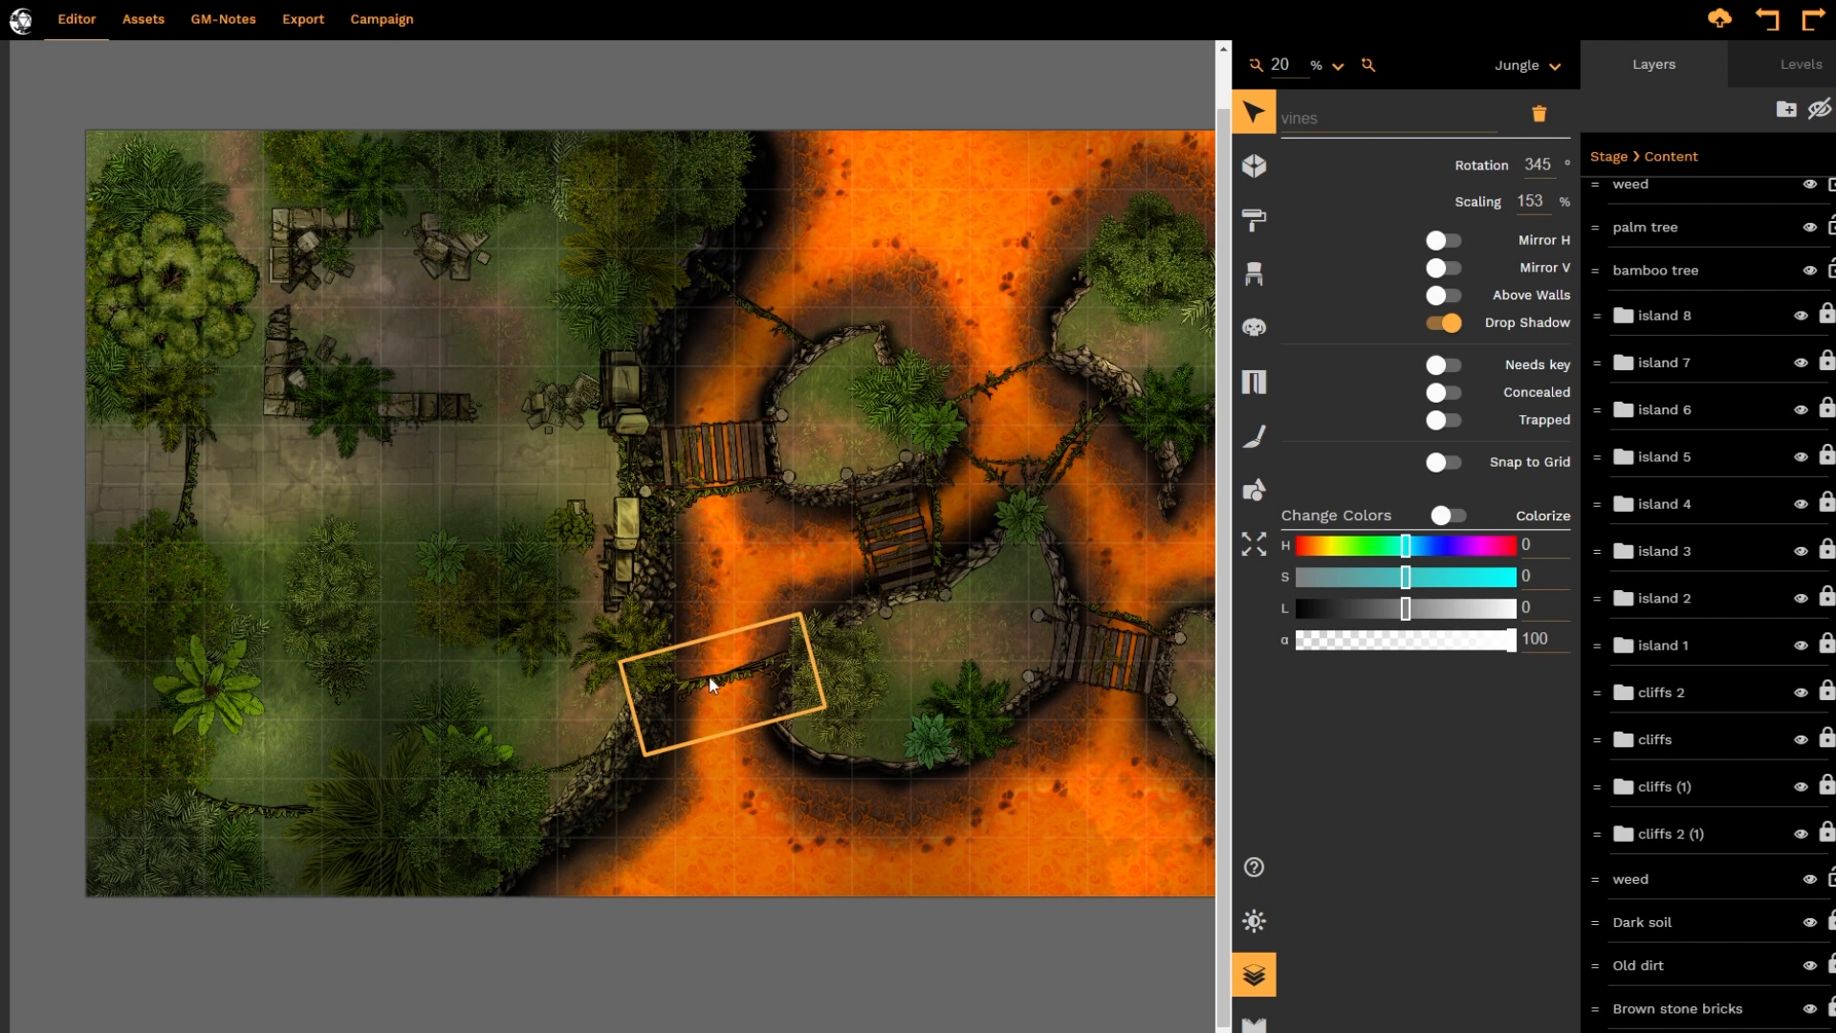
left_click(623, 787)
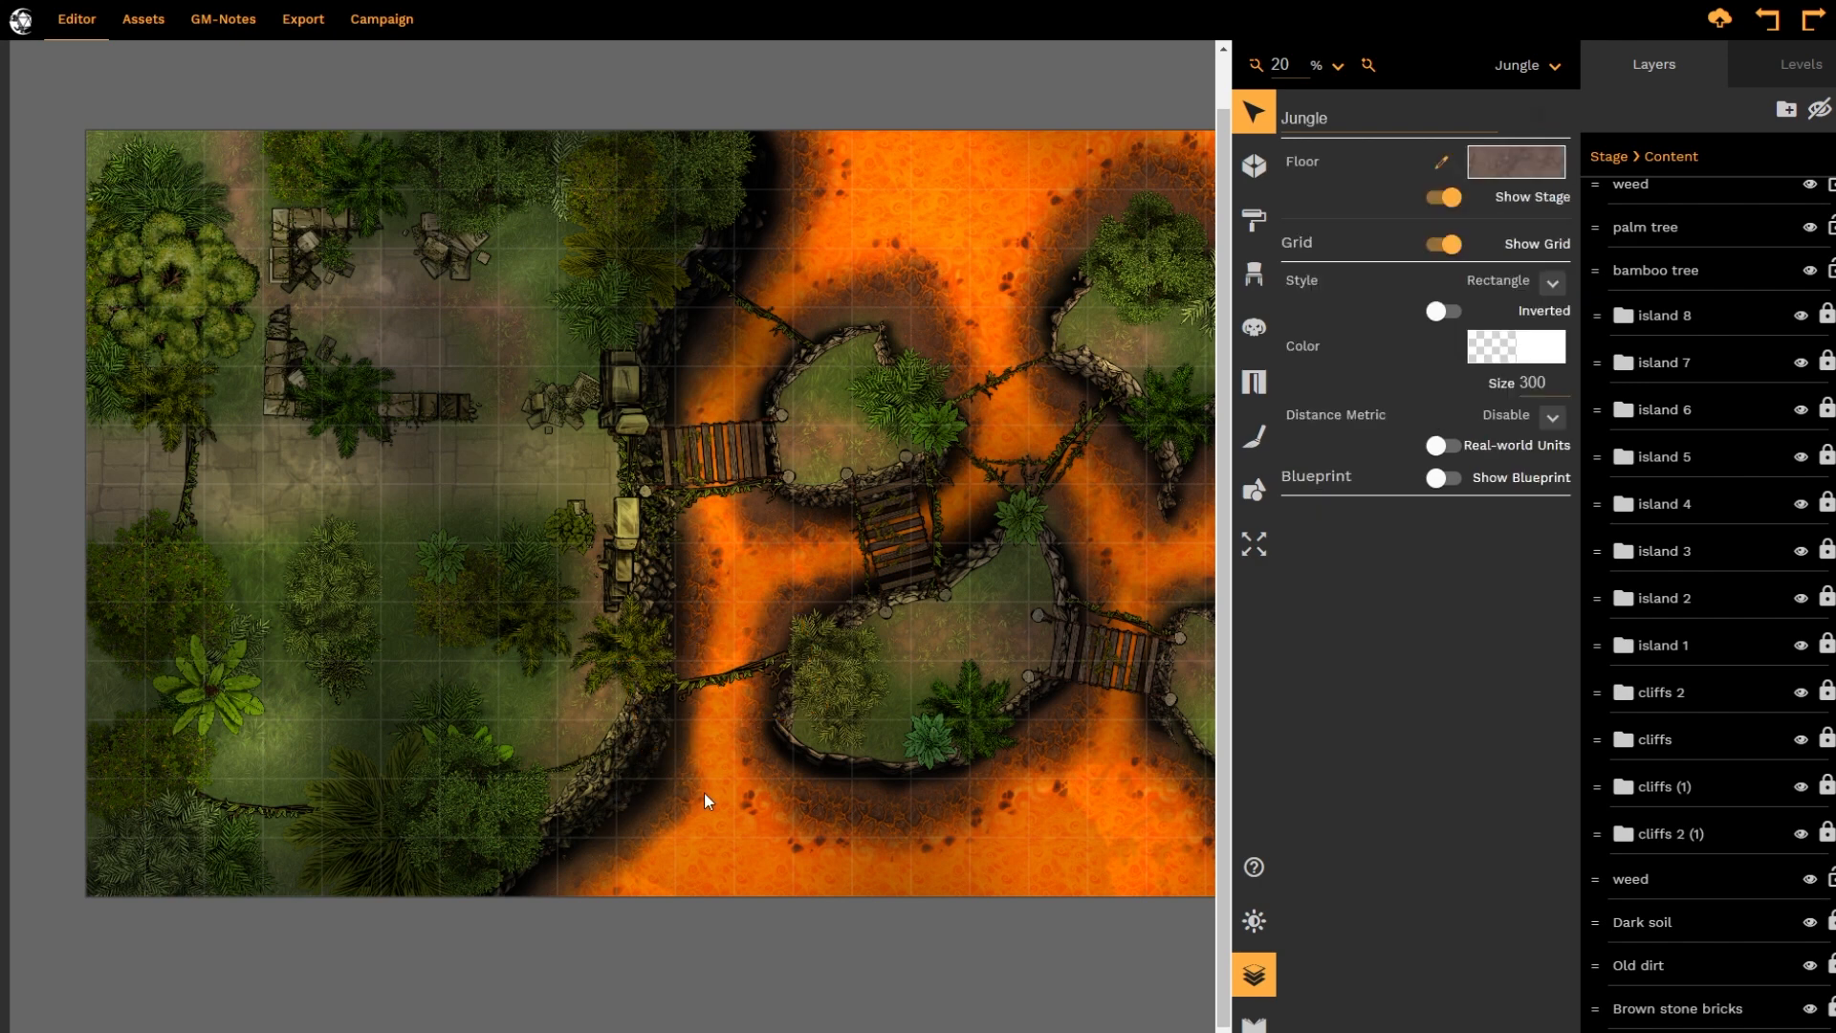
scroll(832, 656, "up", 2)
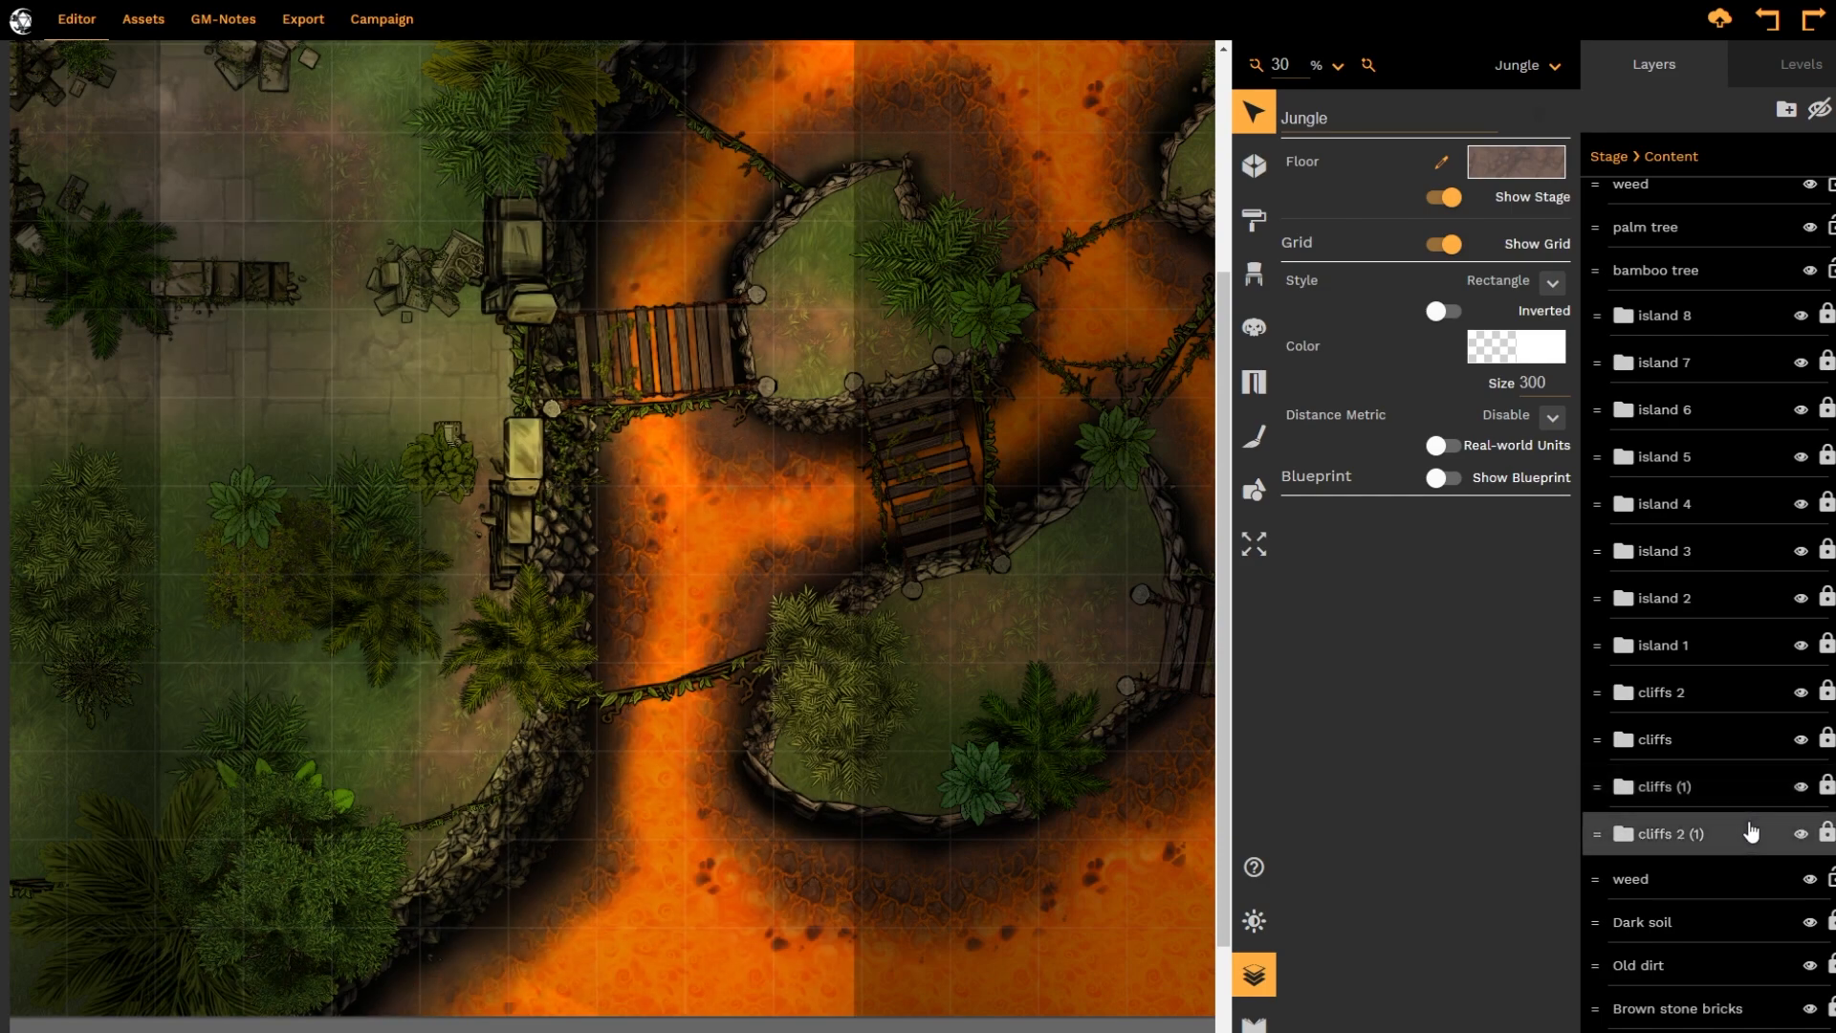
left_click(1800, 834)
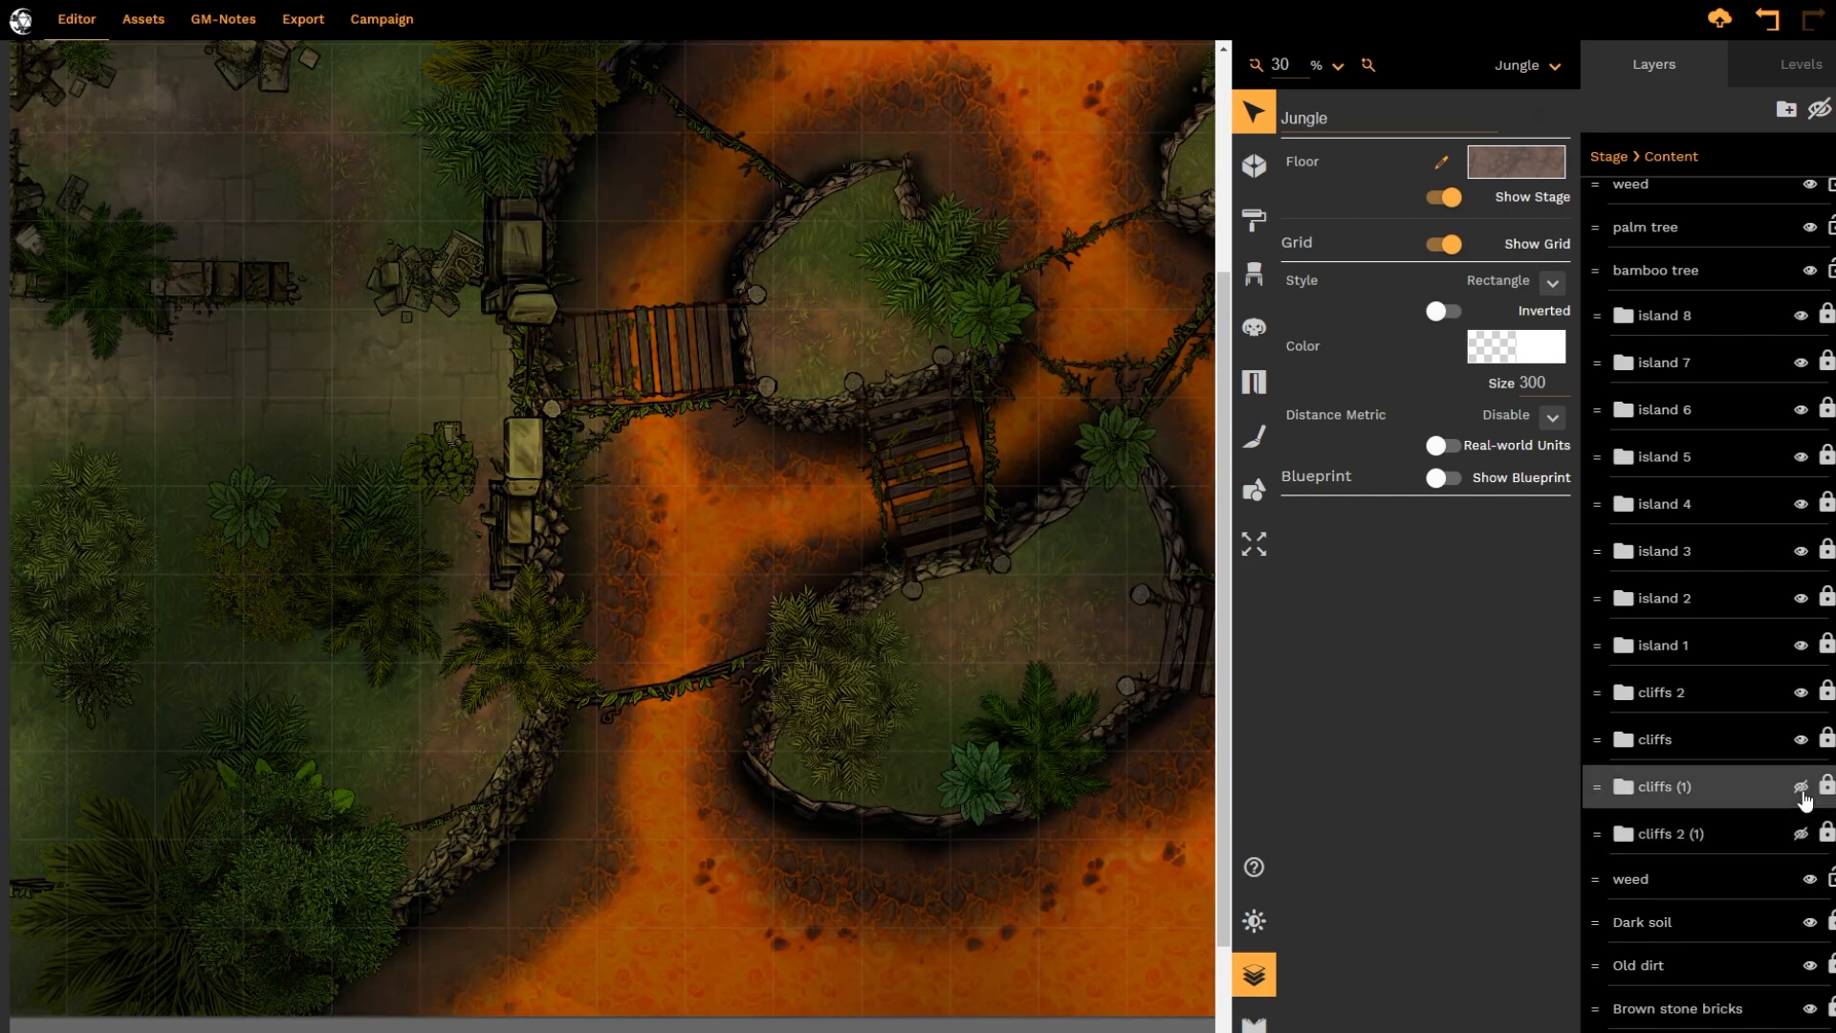
left_click(1802, 742)
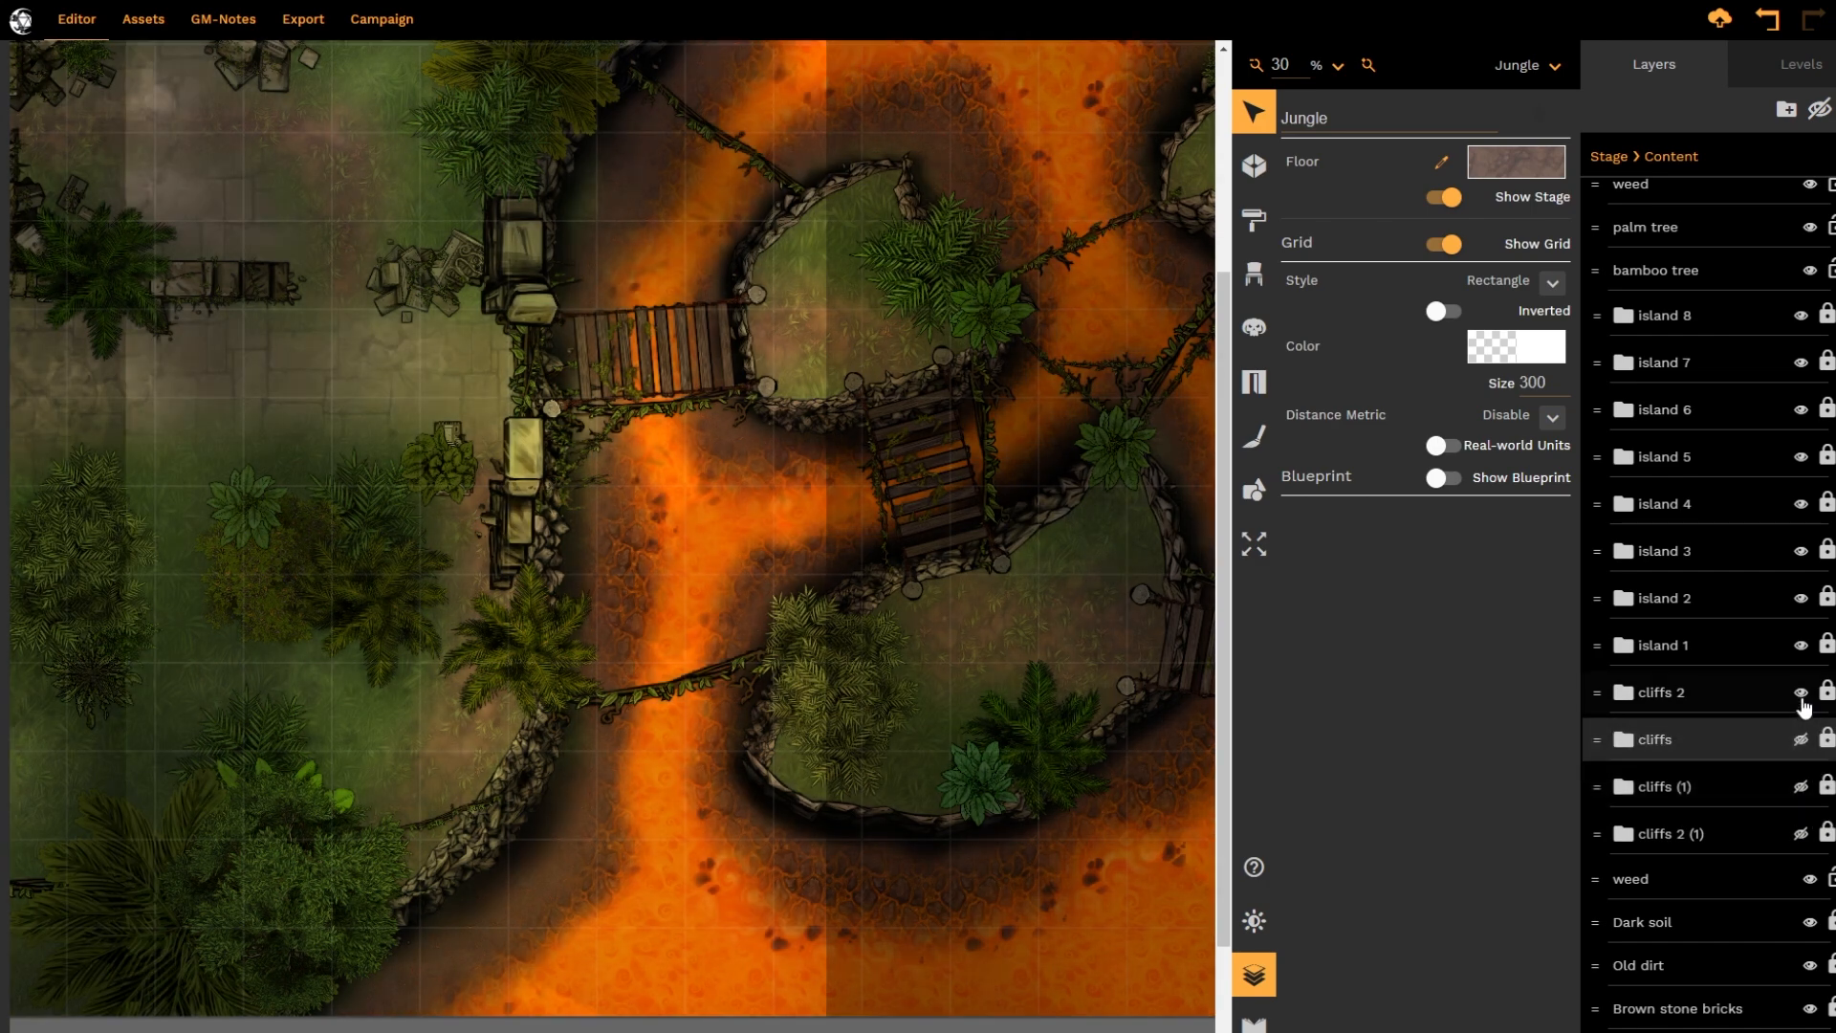
left_click(1800, 692)
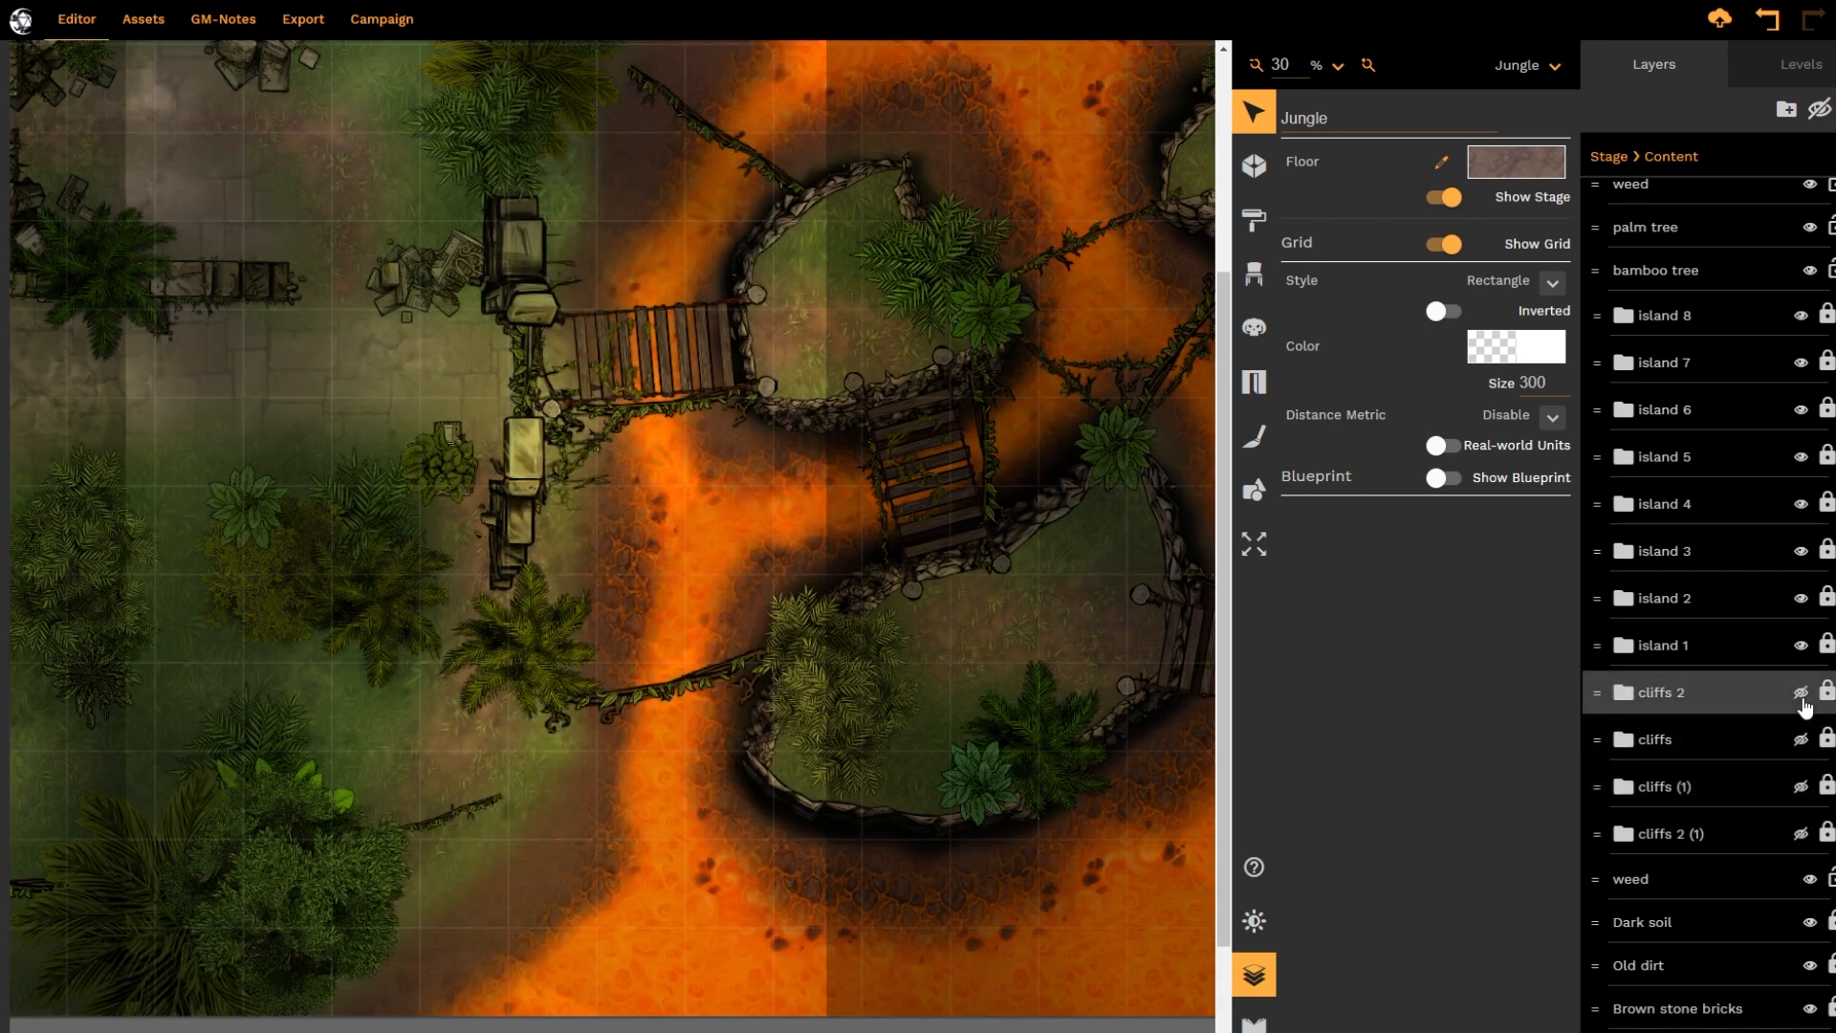
Make the cliffs 2, cliffs, cliffs (1) and cliffs 2 (1) folders visible again
left_click(1800, 692)
left_click(1803, 746)
left_click(1801, 788)
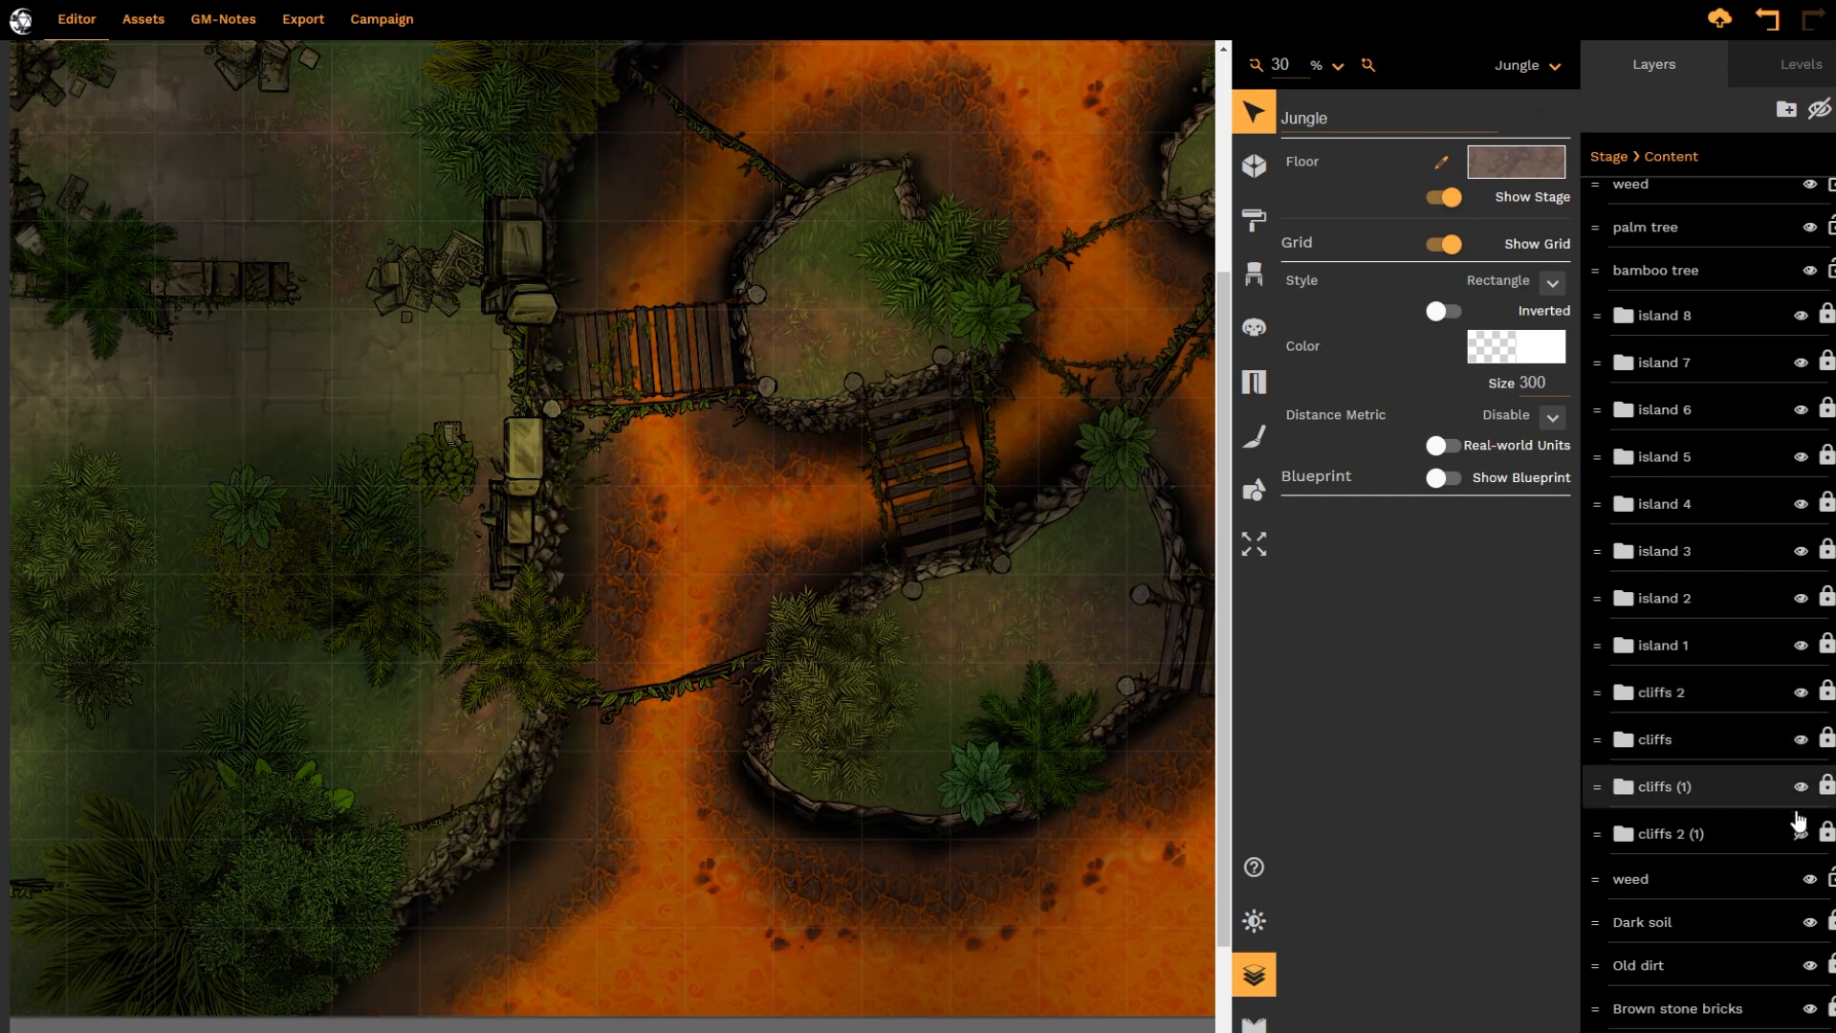
left_click(1801, 833)
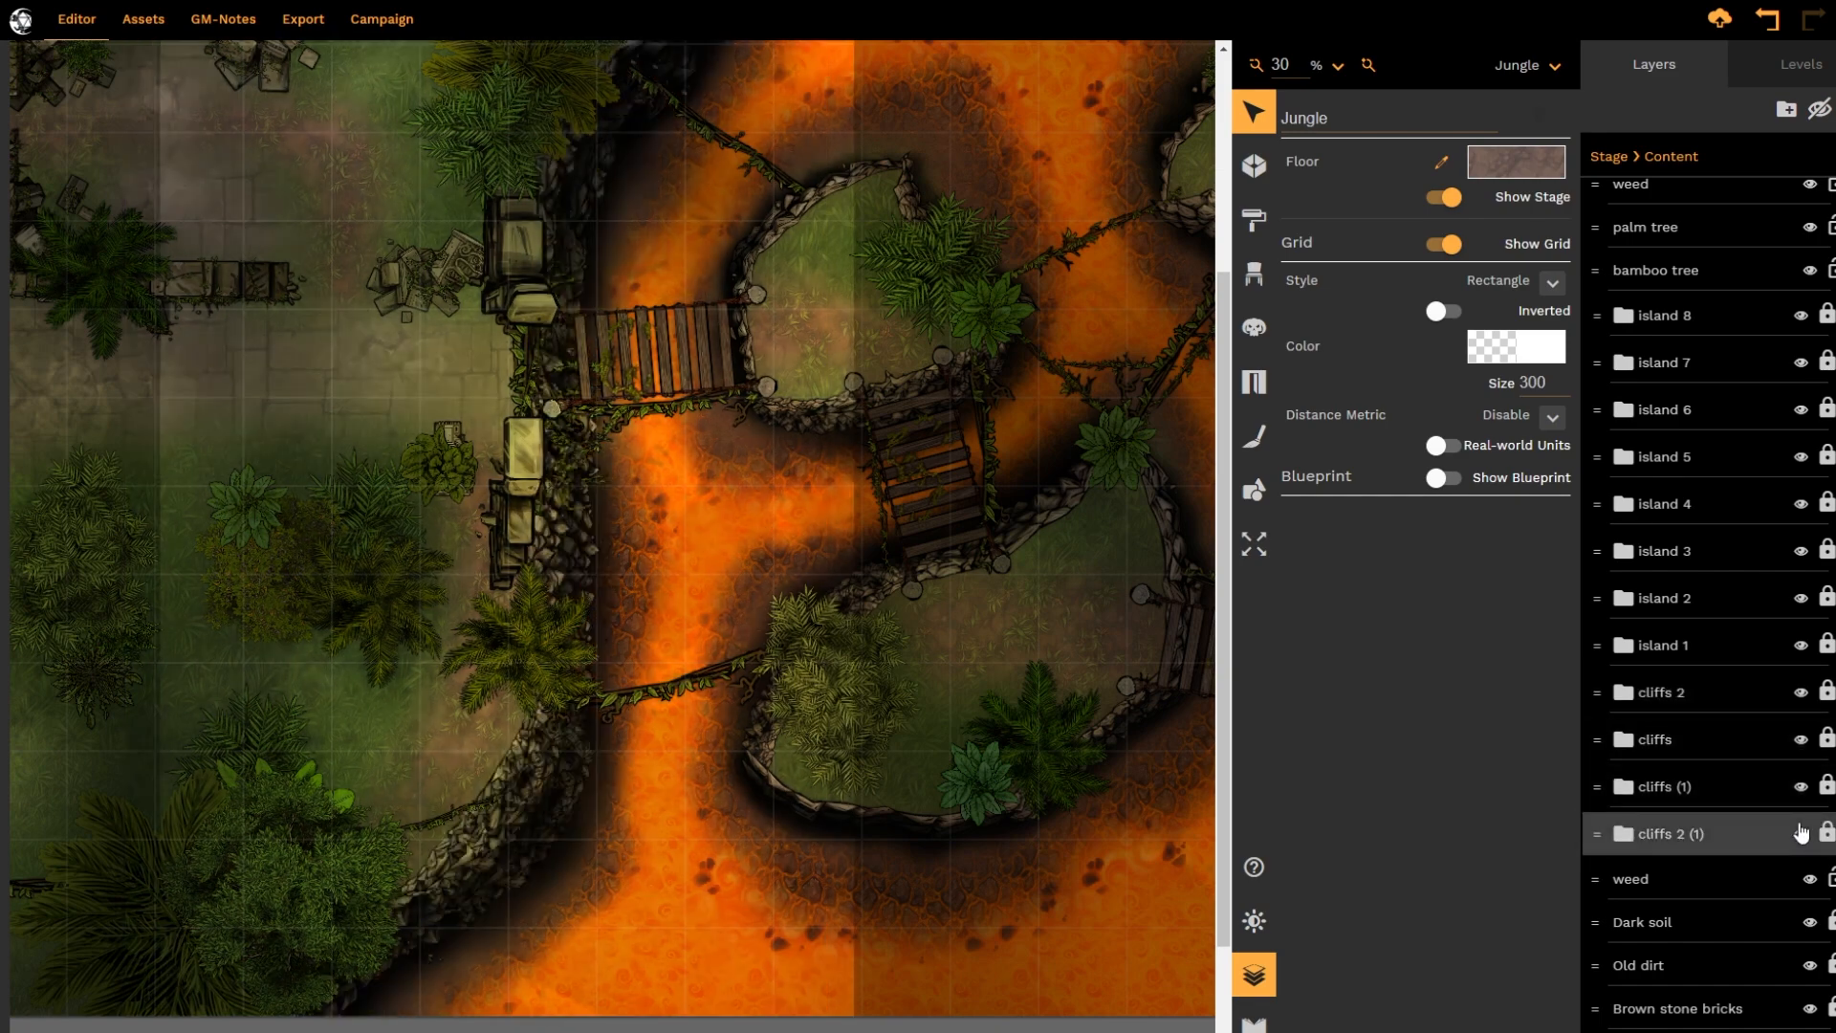
scroll(1794, 808, "up", 5)
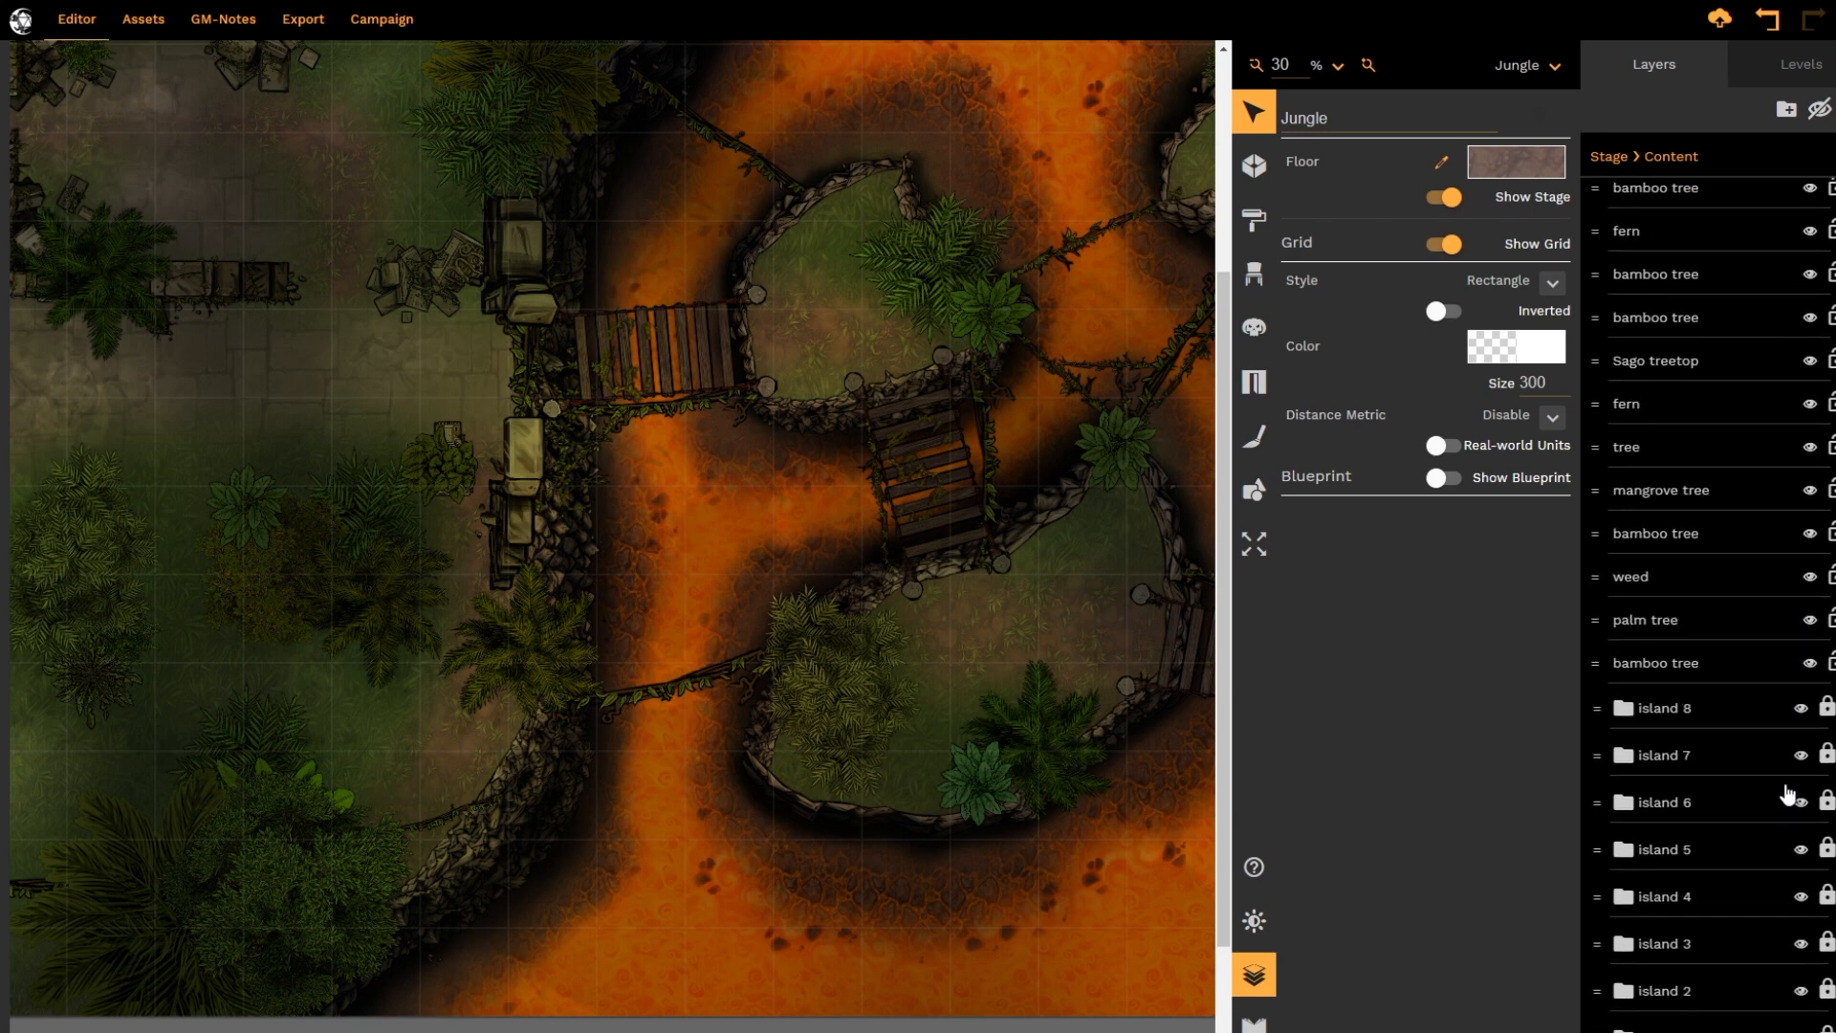
scroll(1775, 810, "up", 3)
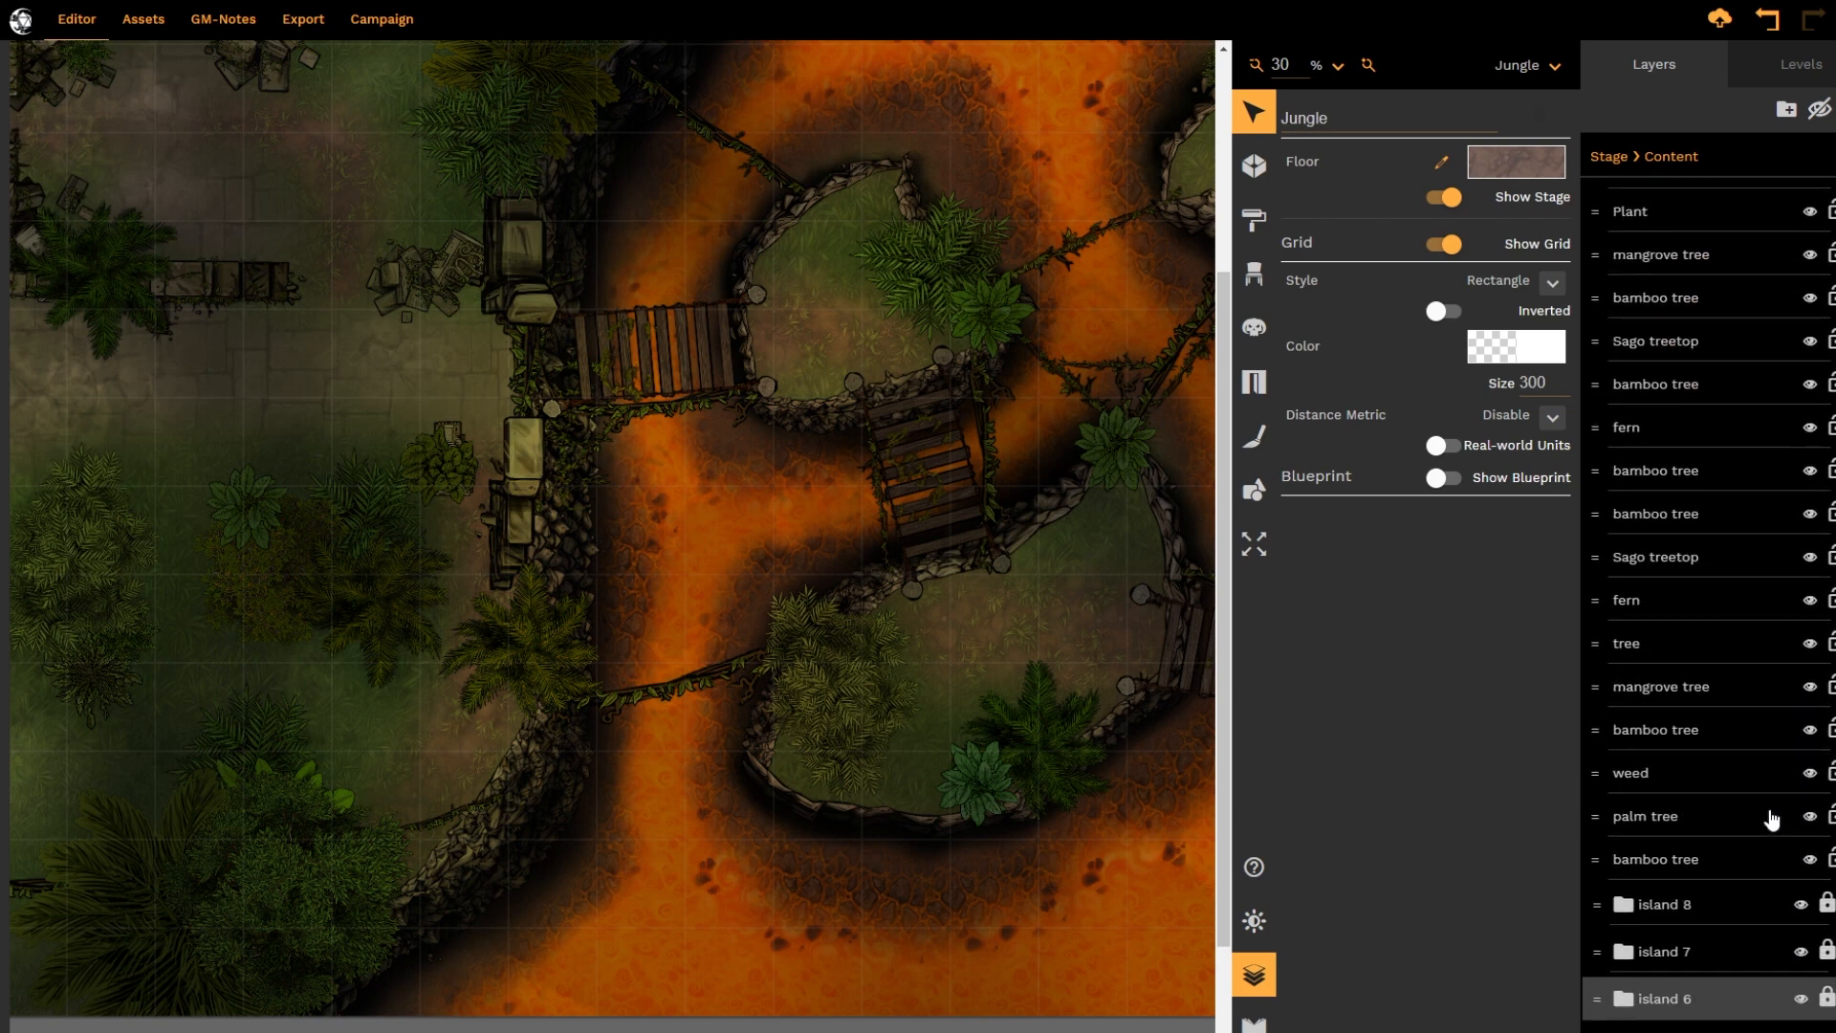
scroll(1773, 814, "down", 4)
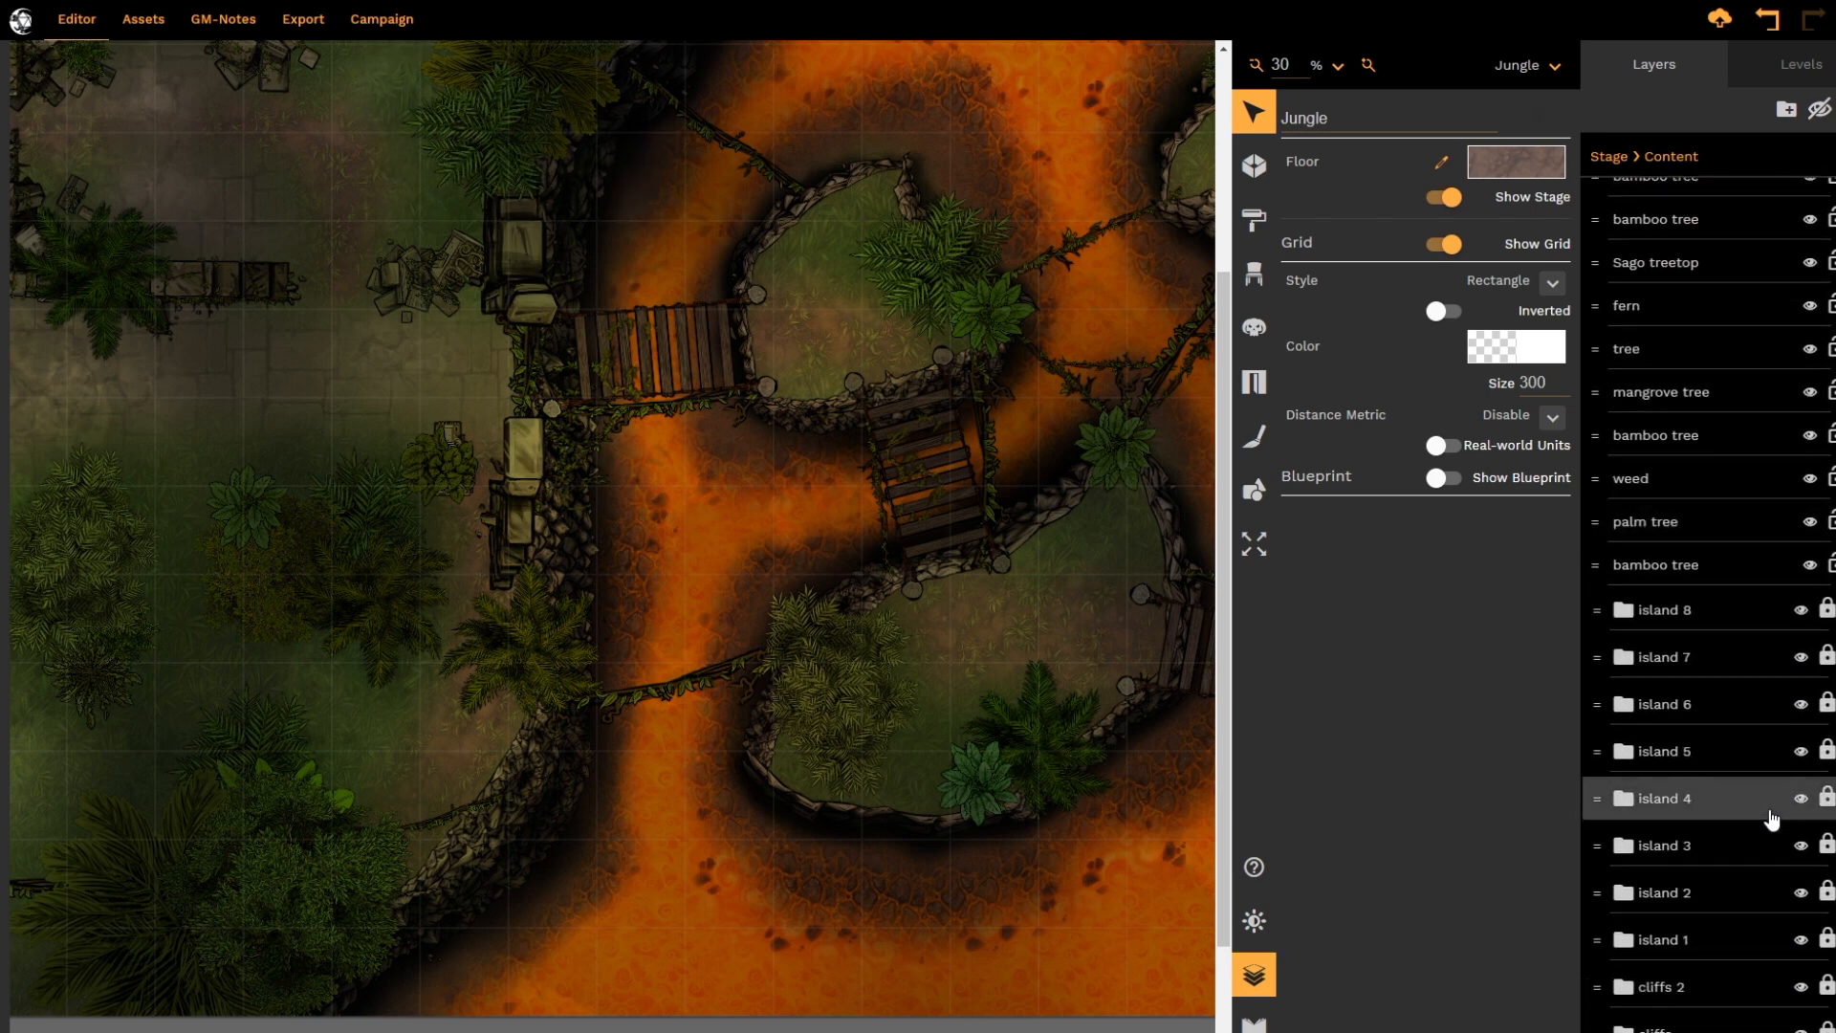
scroll(1771, 819, "up", 15)
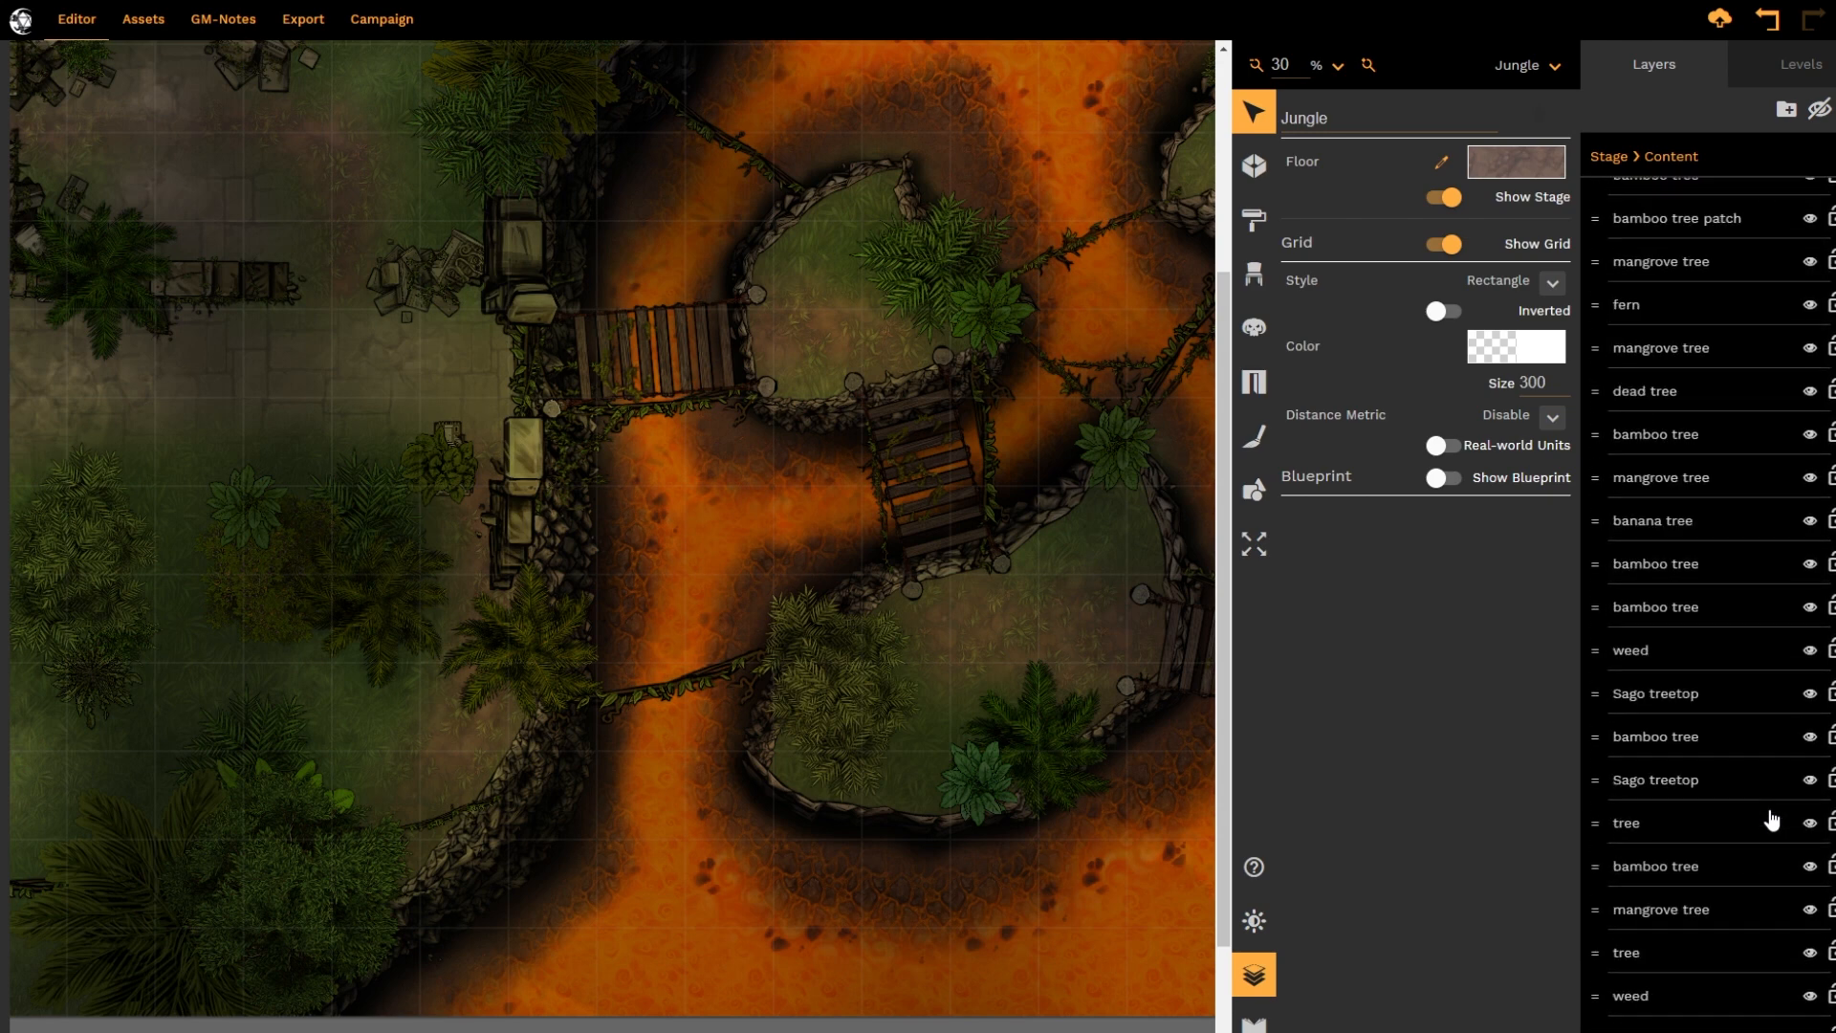
scroll(1771, 819, "up", 15)
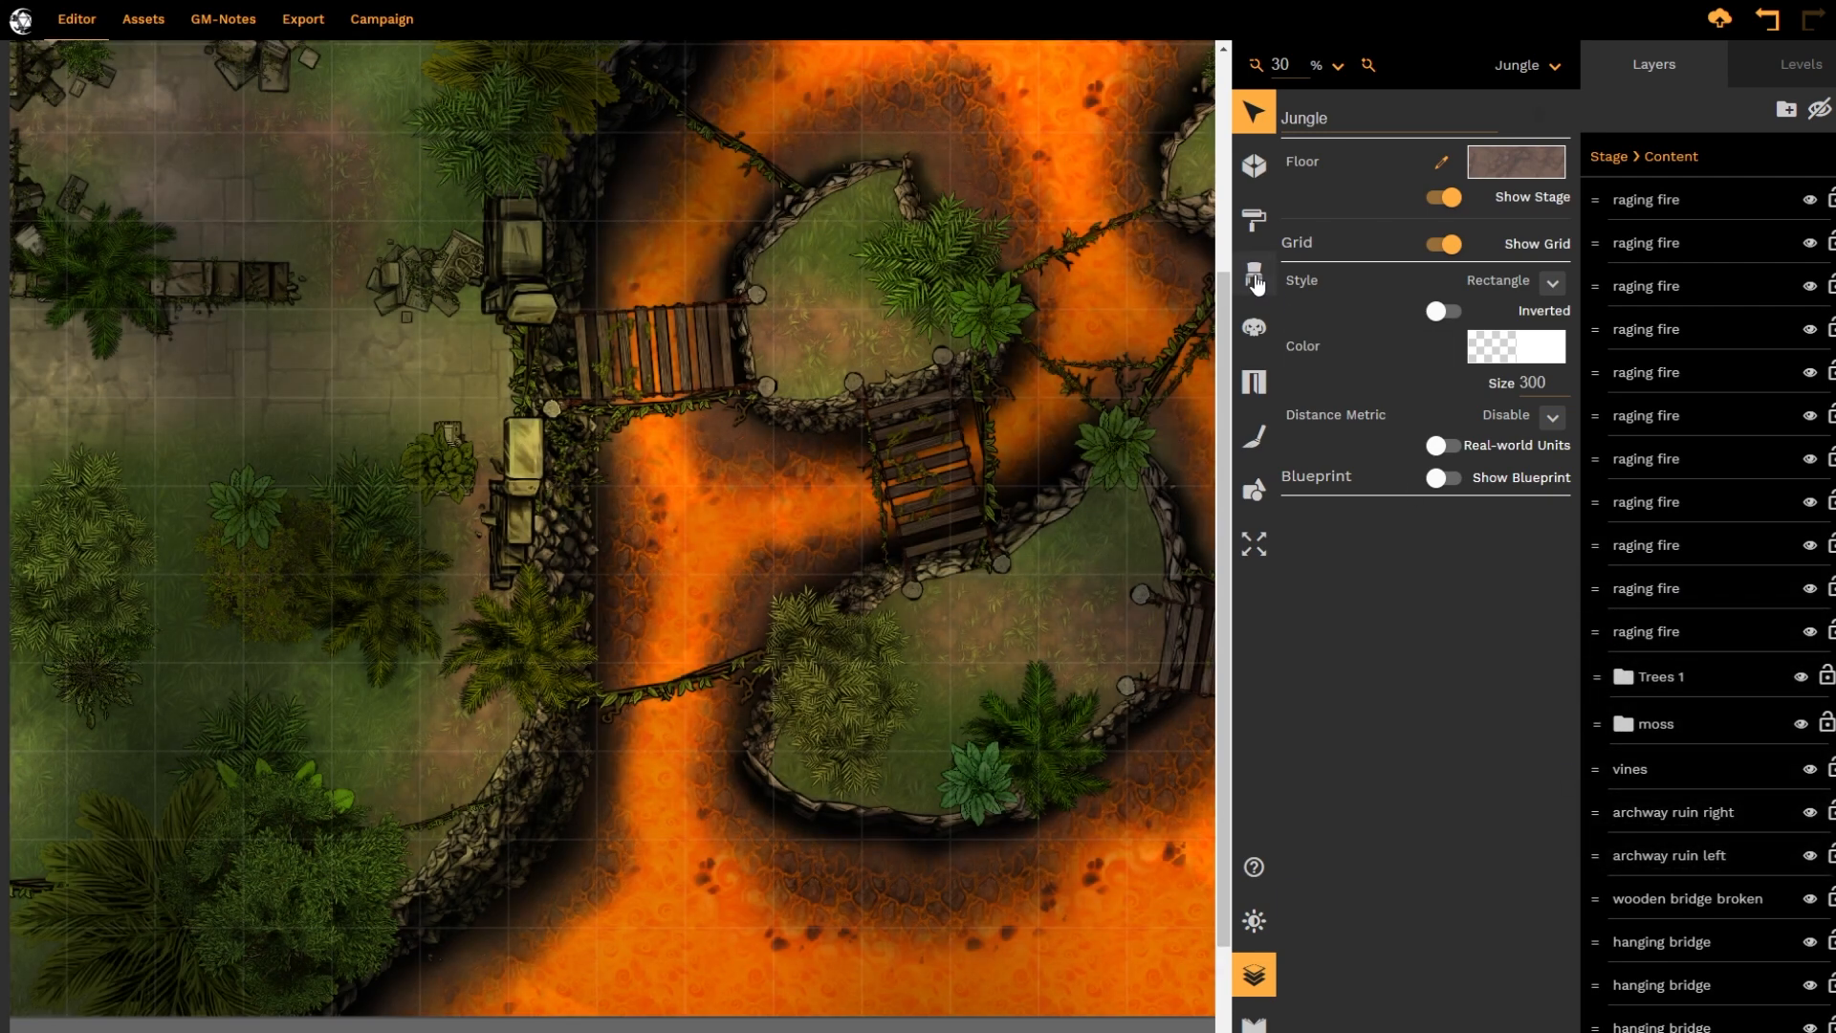
Place a pile of treasure prop from the Dragons category over the trees west of the ruined wall
left_click(1253, 278)
scroll(1102, 656, "down", 2)
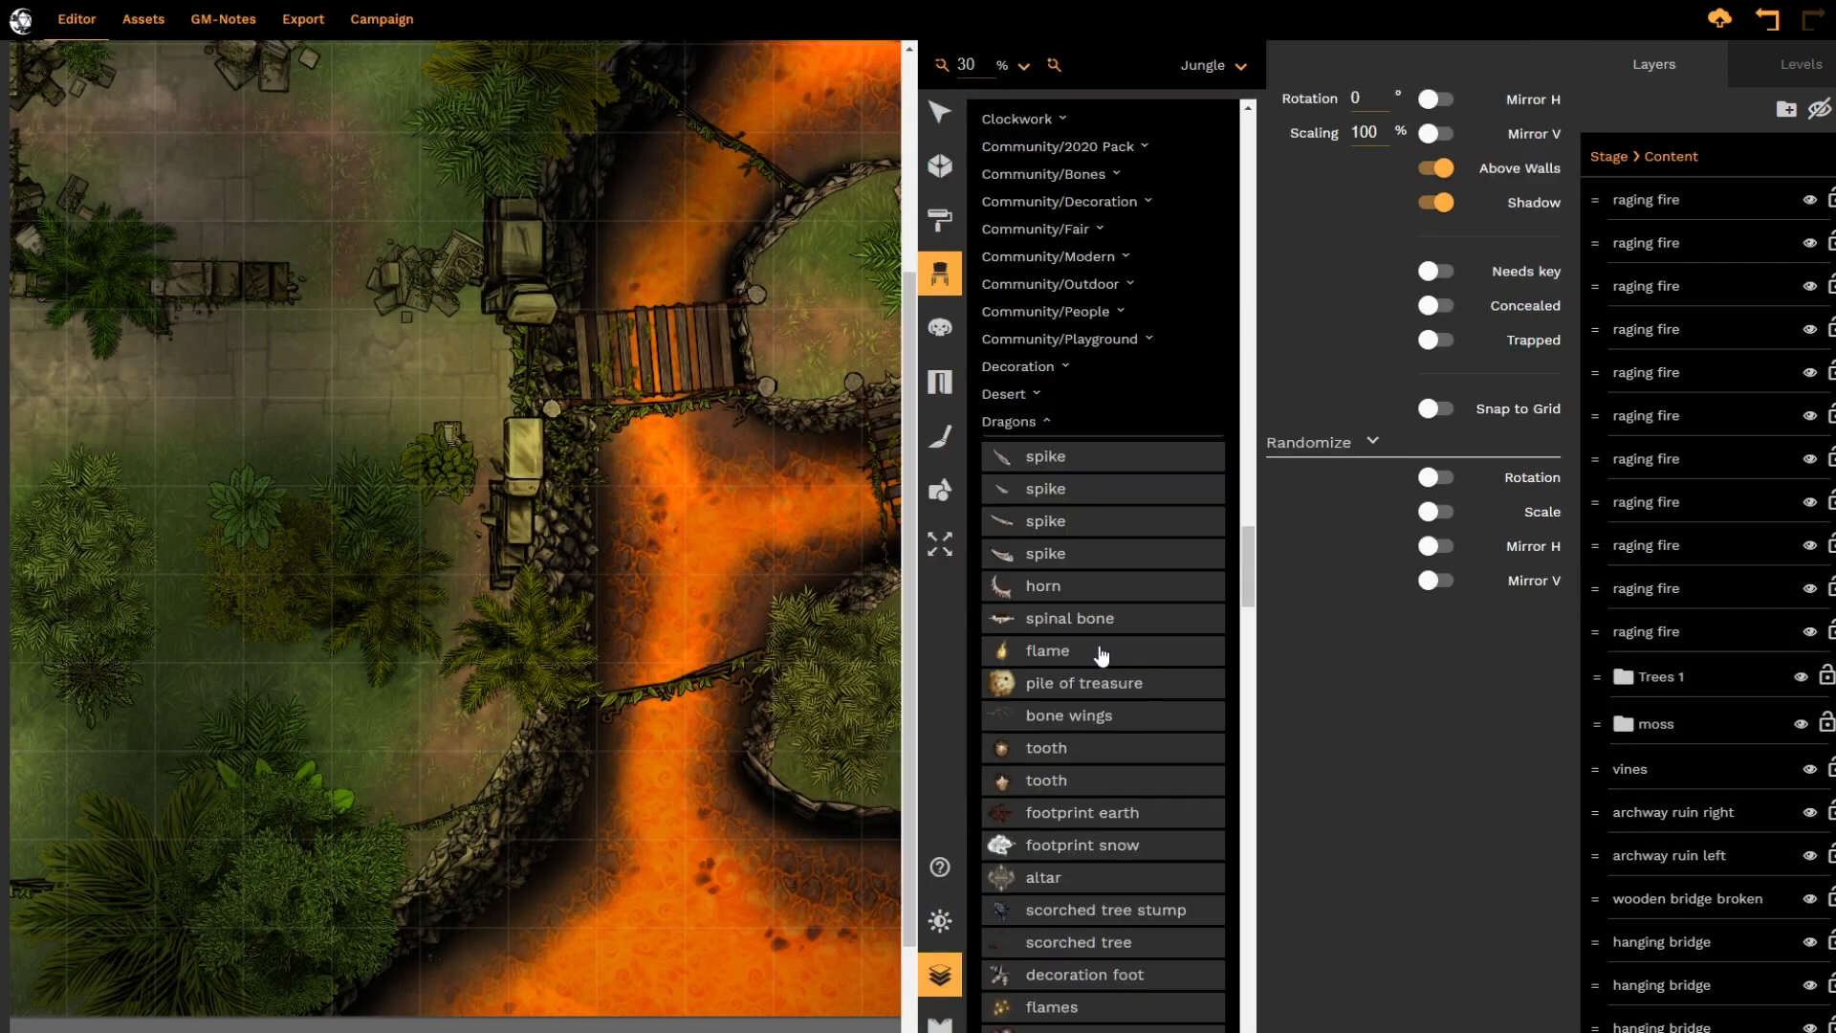
left_click(1084, 674)
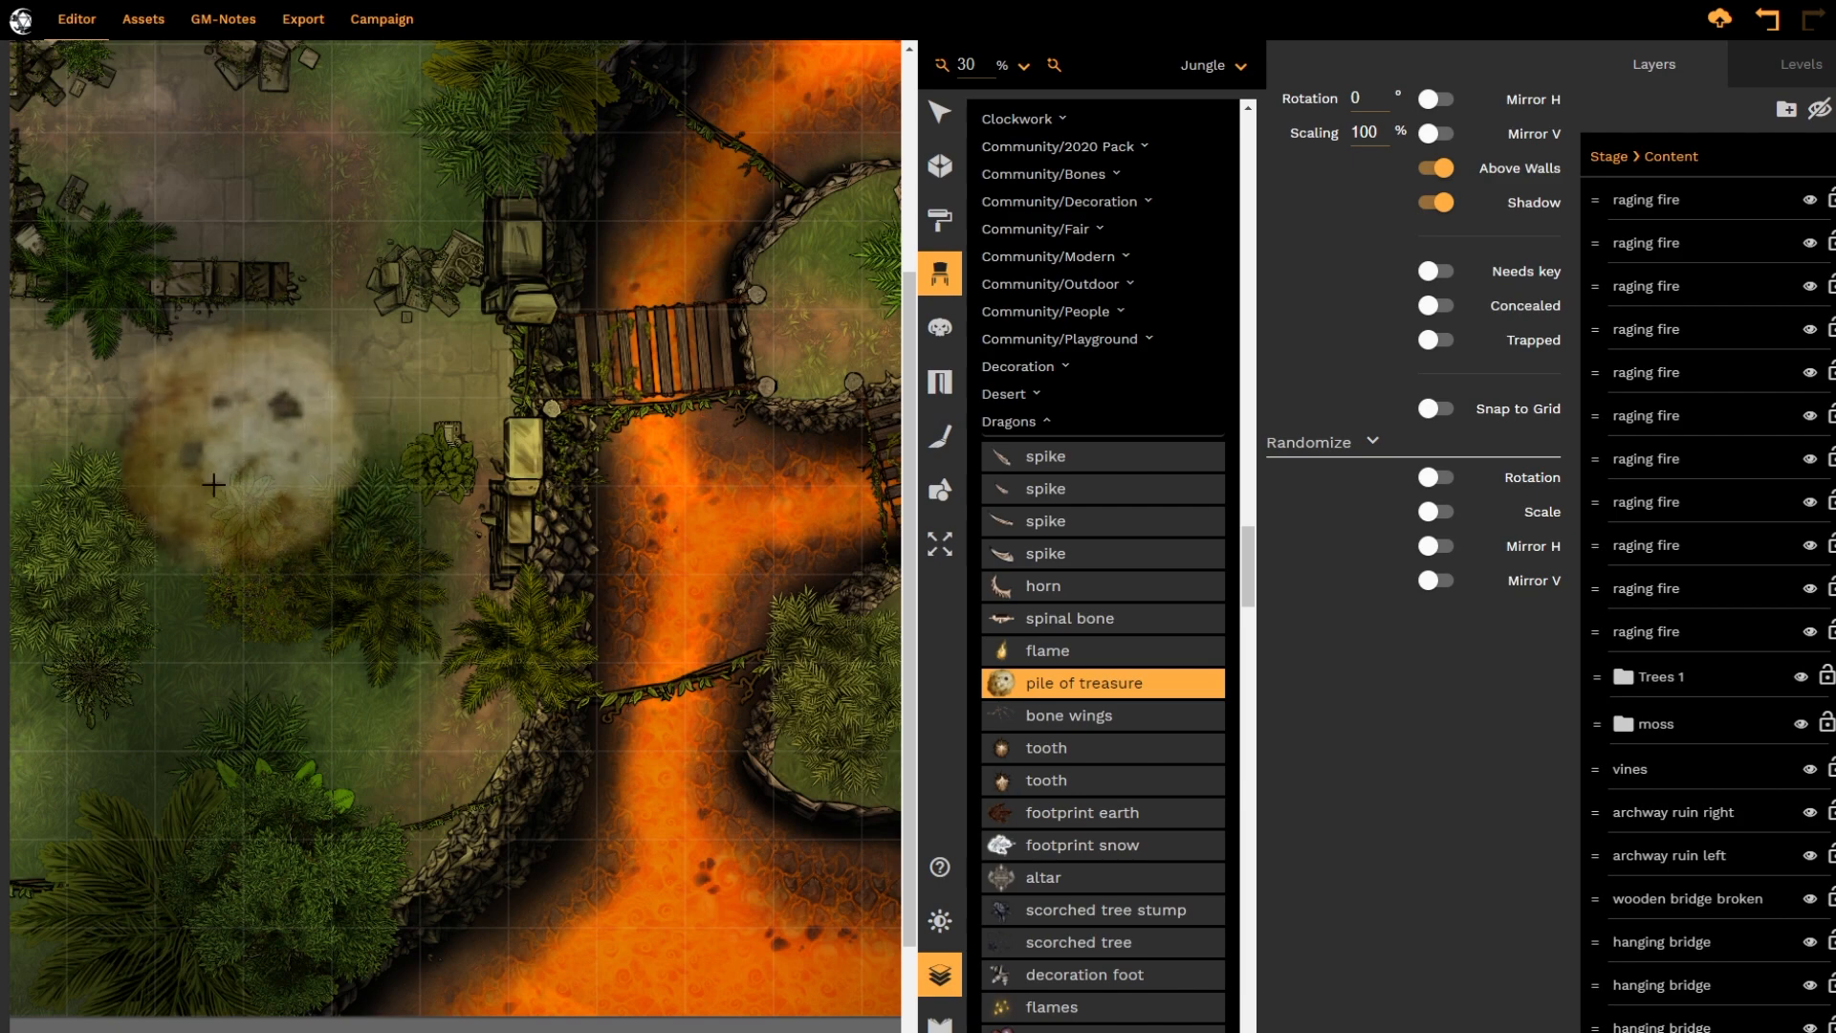
left_click(192, 514)
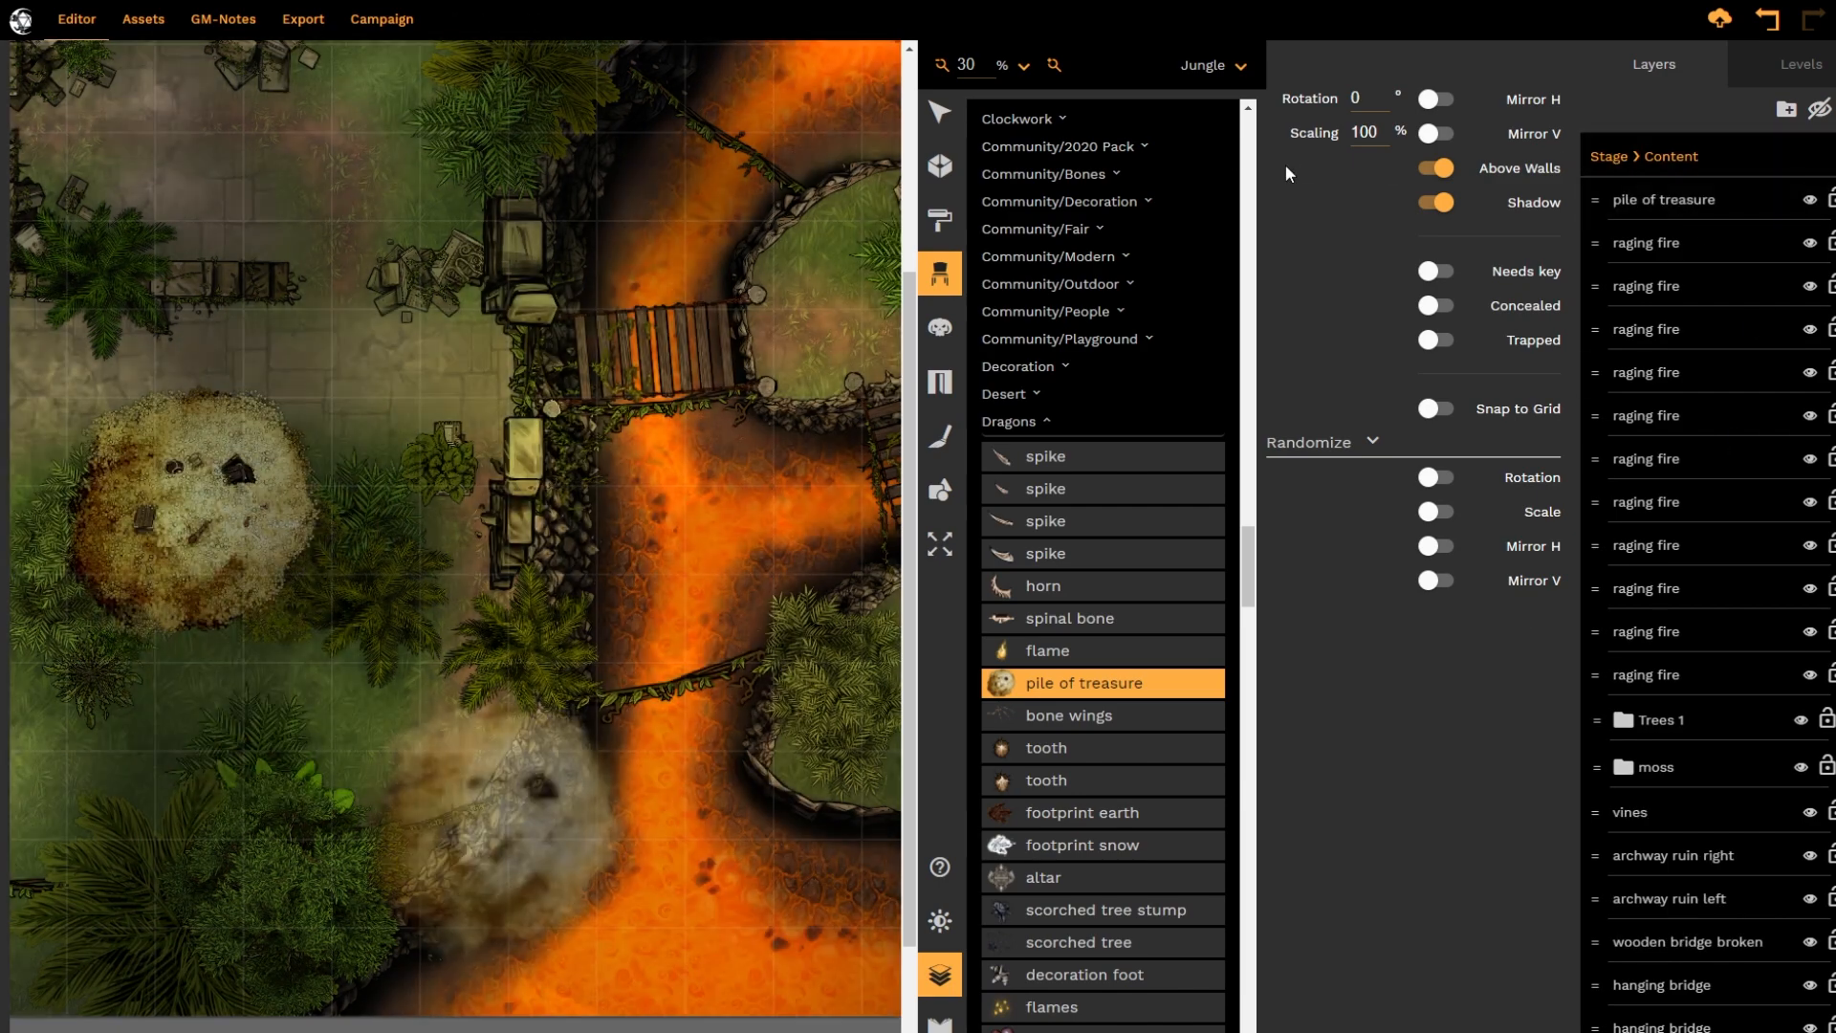
left_click(943, 113)
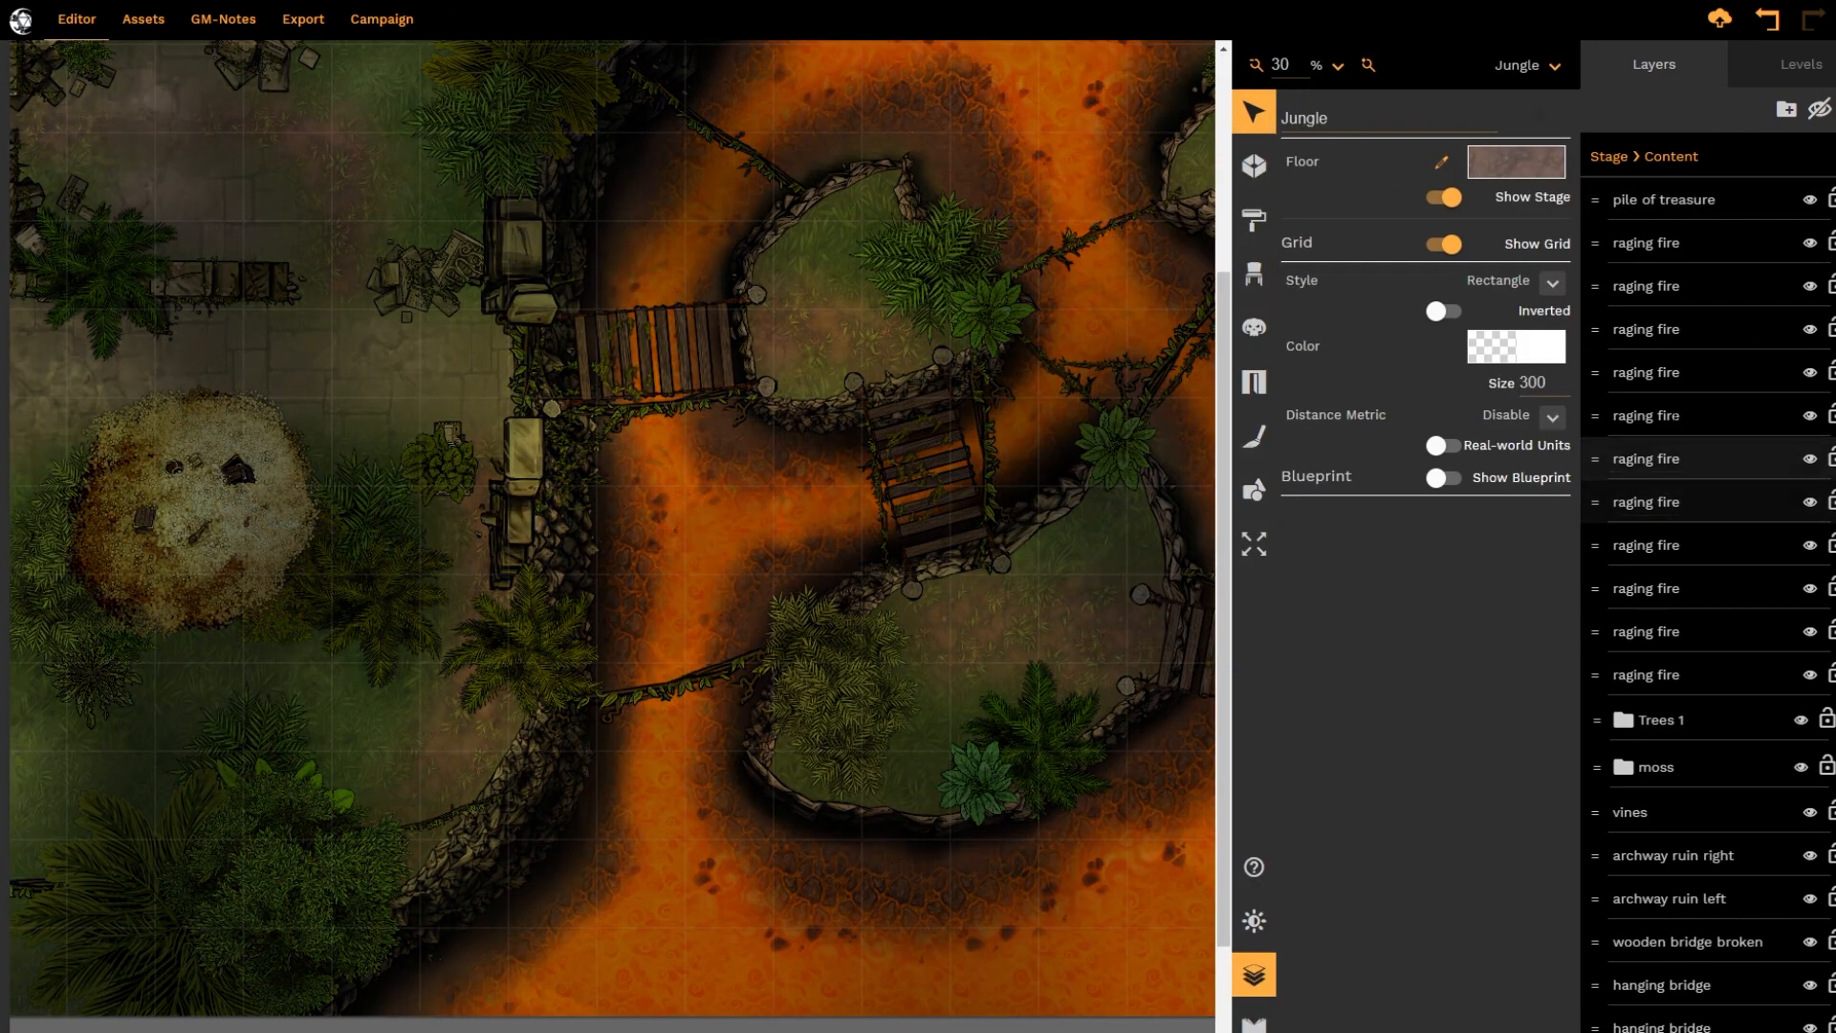
Send the pile of treasure to the back of the layer stack and bring it to the front again
left_click(1780, 220)
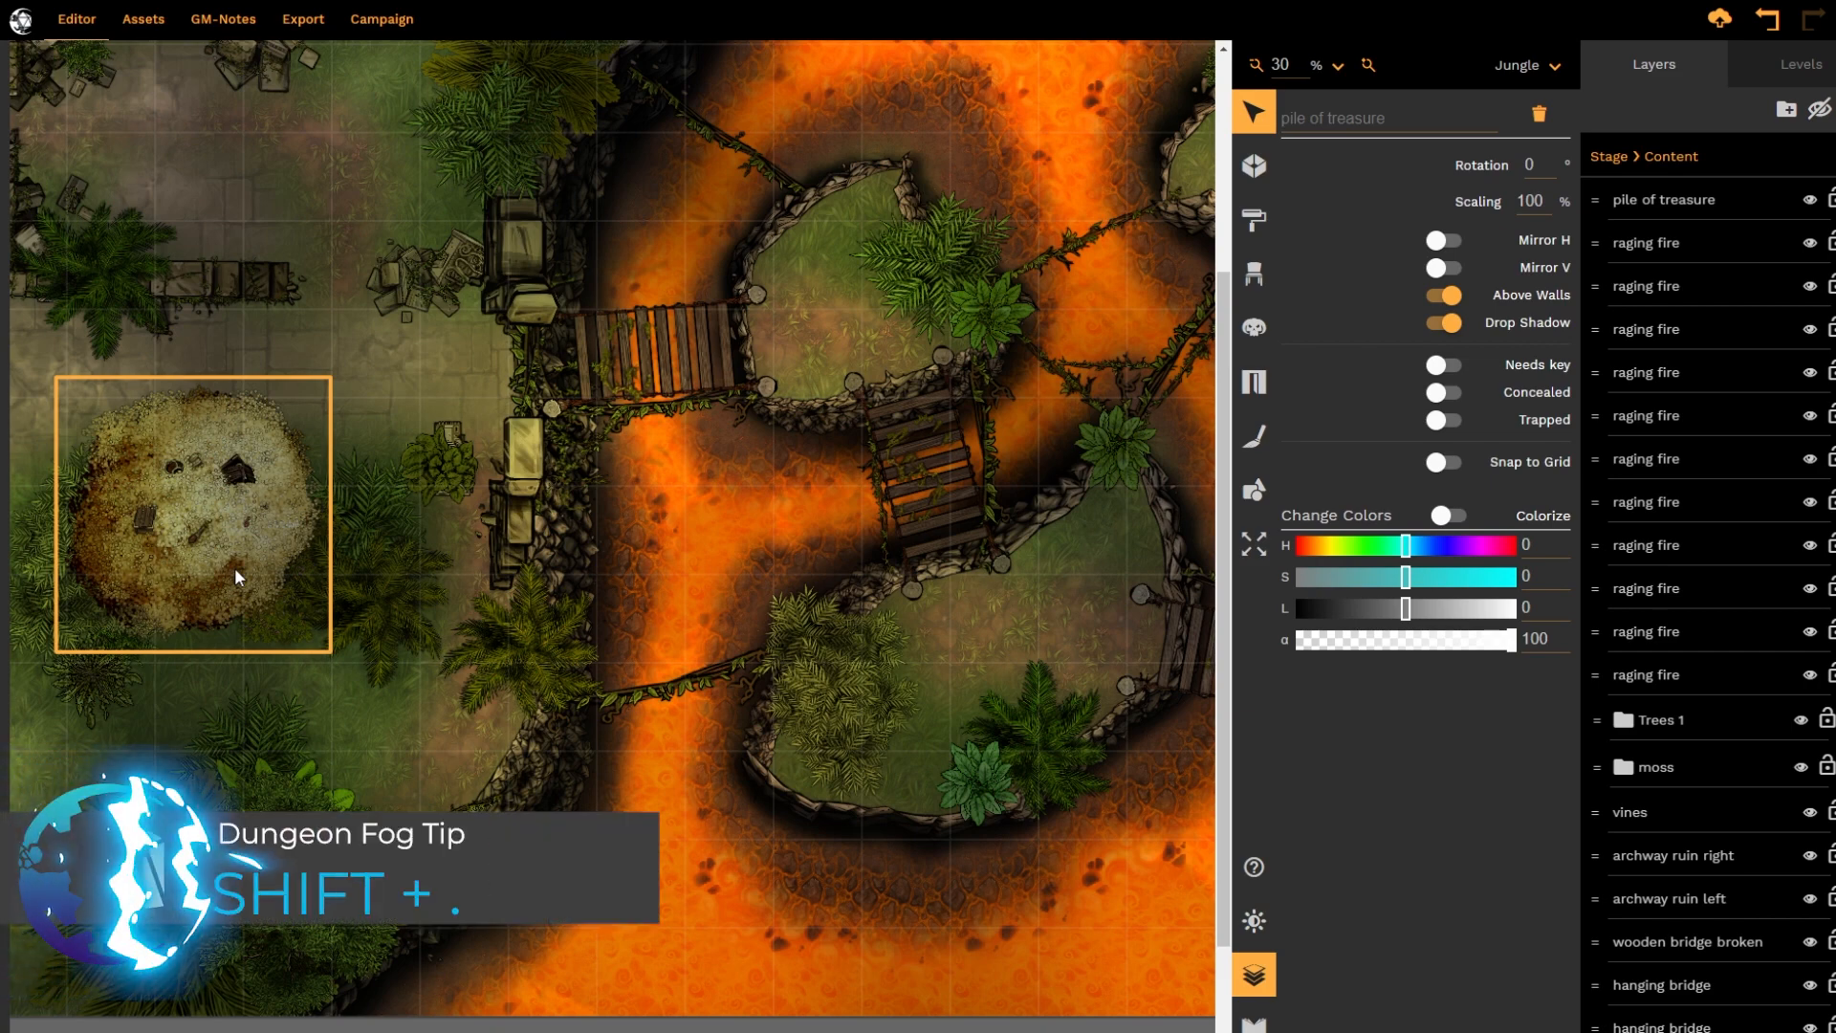
key("shift+period")
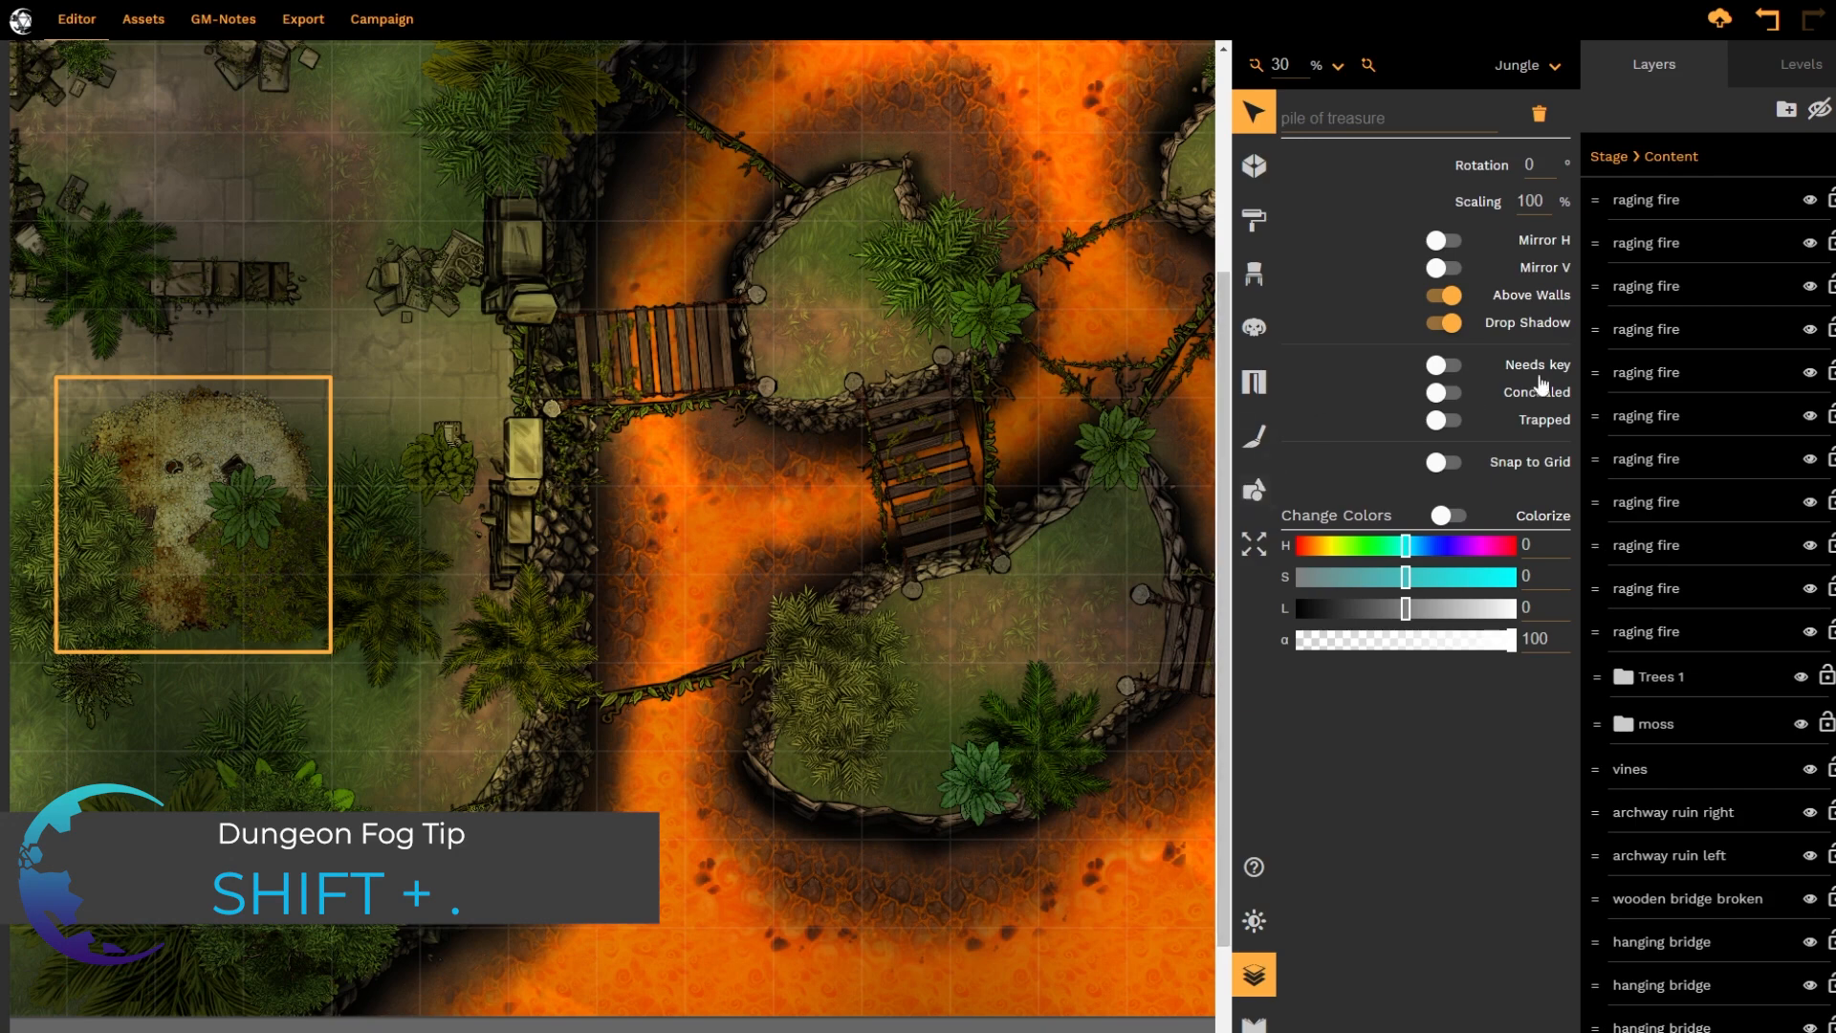
scroll(1712, 507, "down", 15)
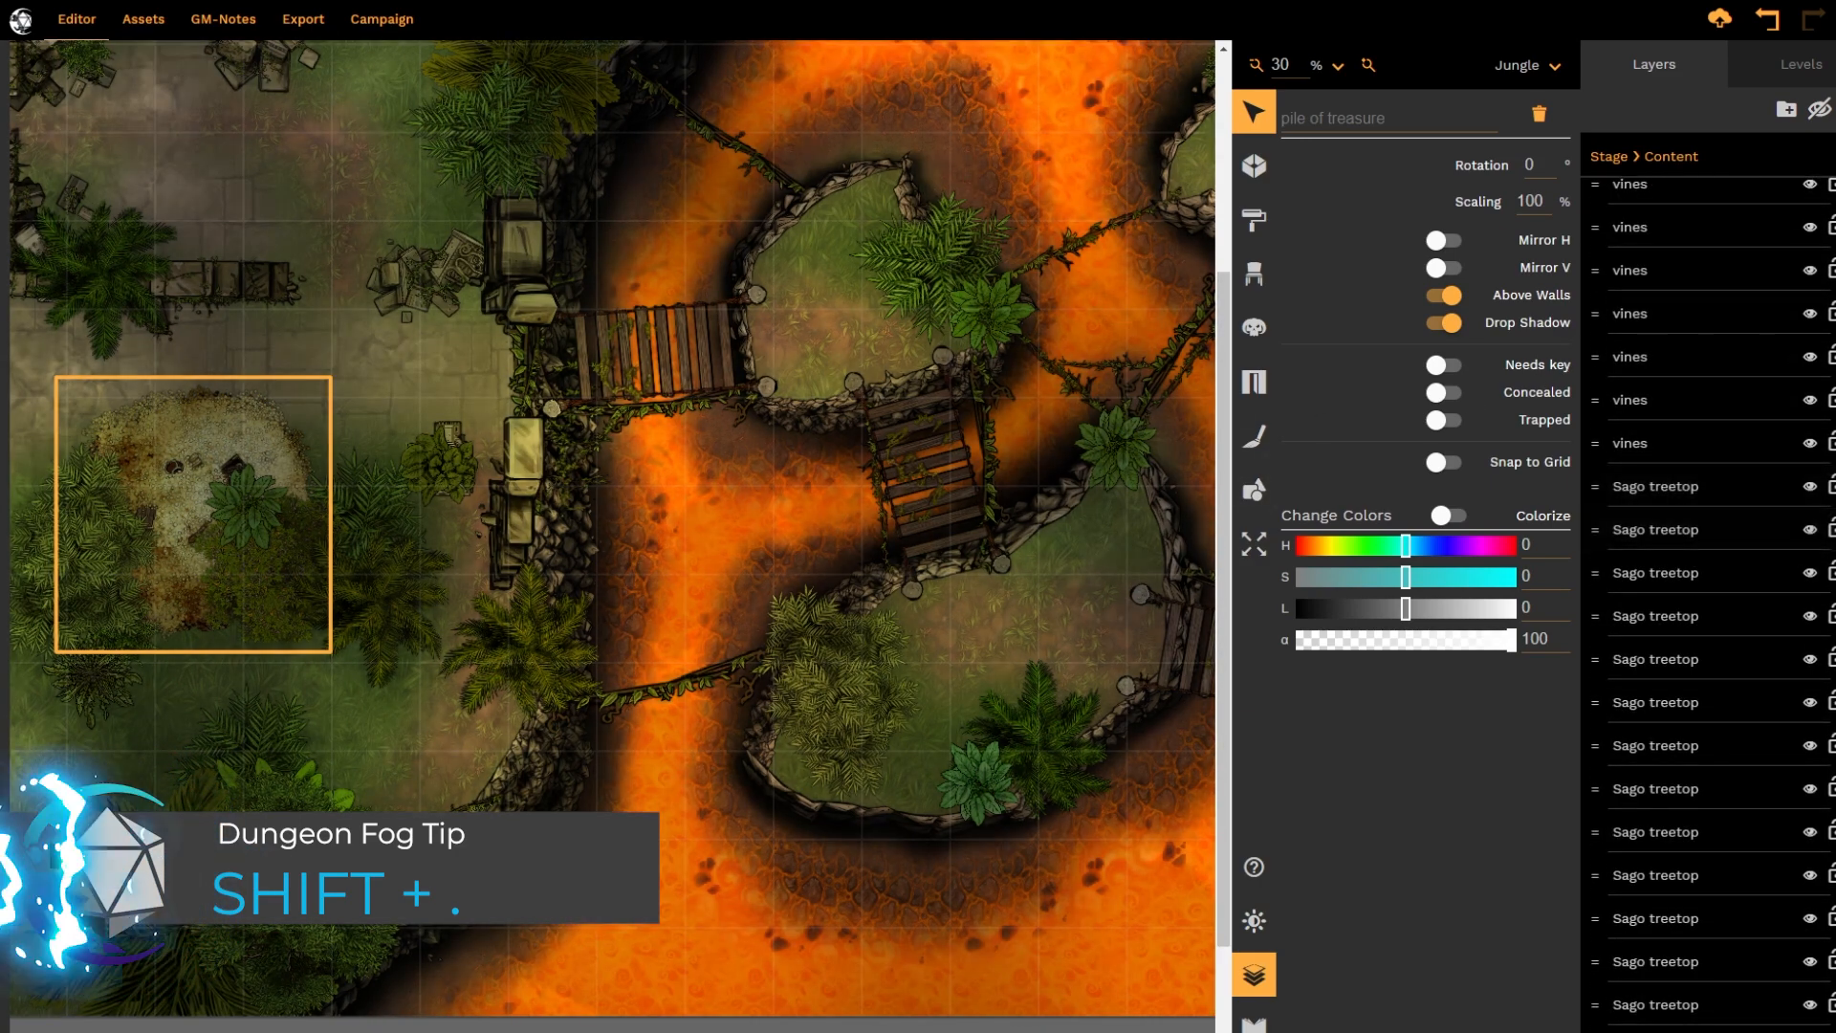
scroll(1708, 603, "down", 20)
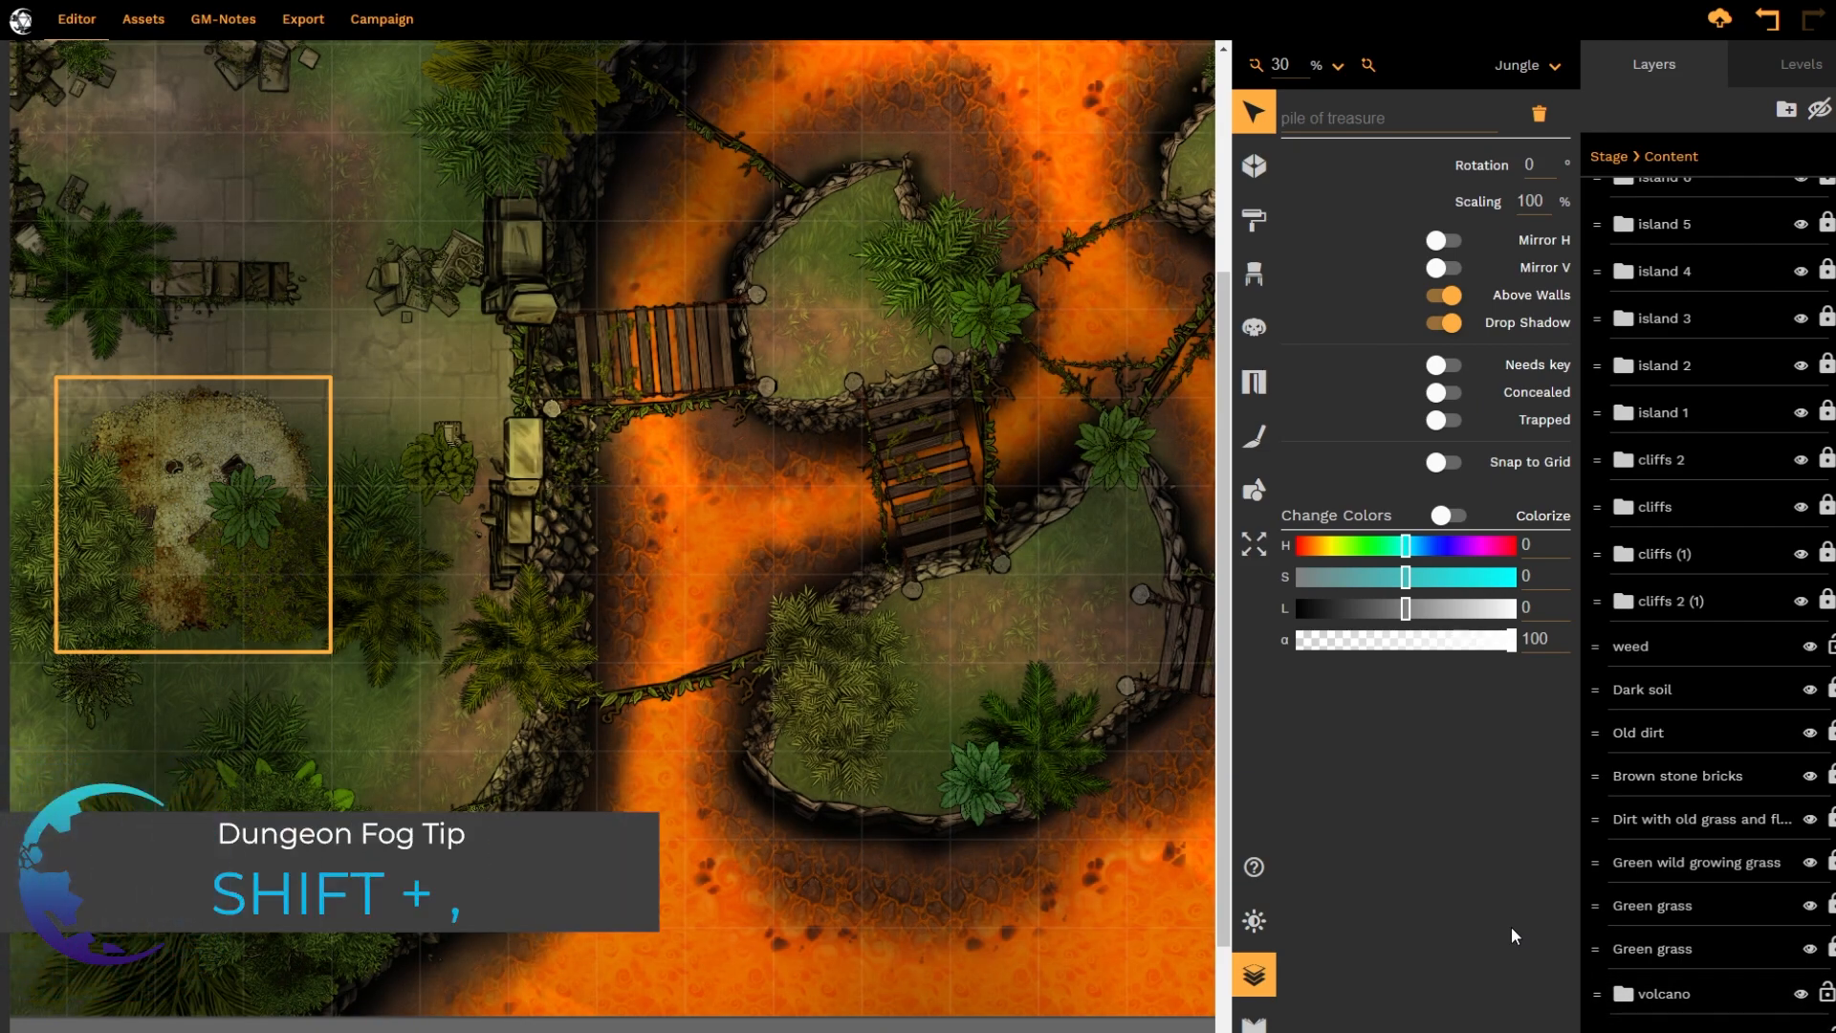
key("shift+comma")
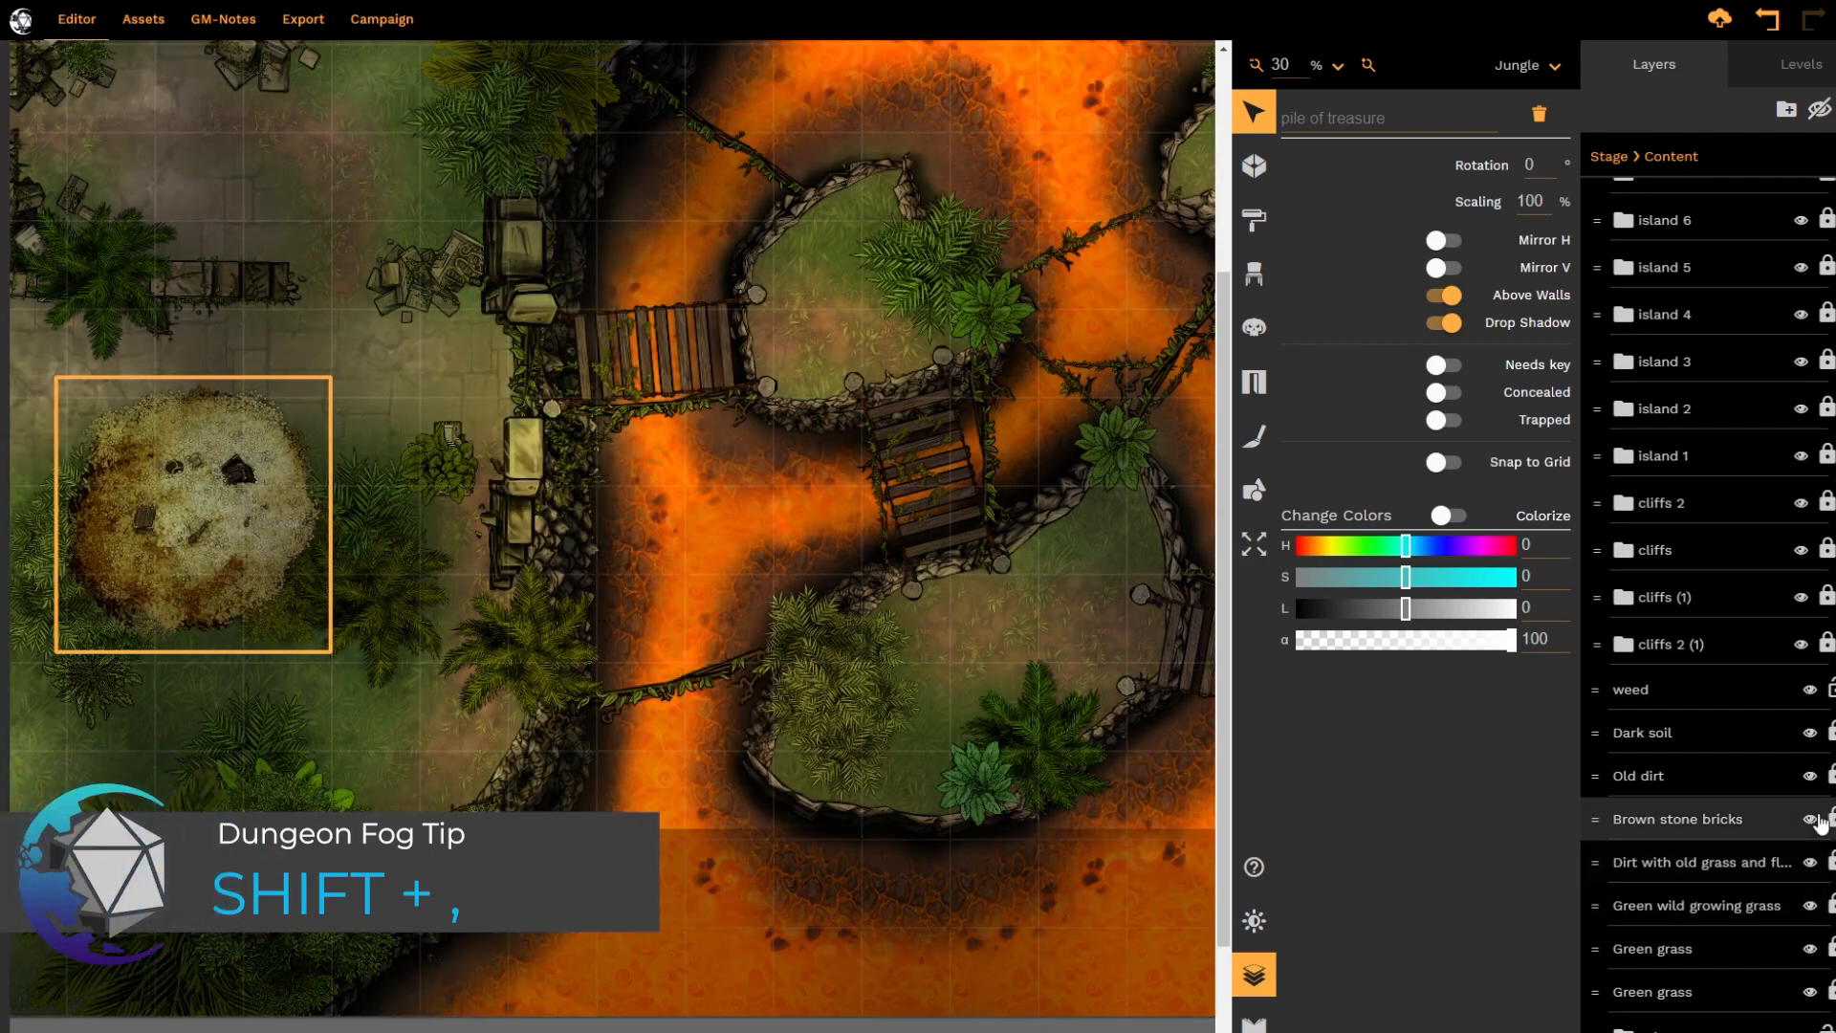
scroll(1828, 861, "up", 20)
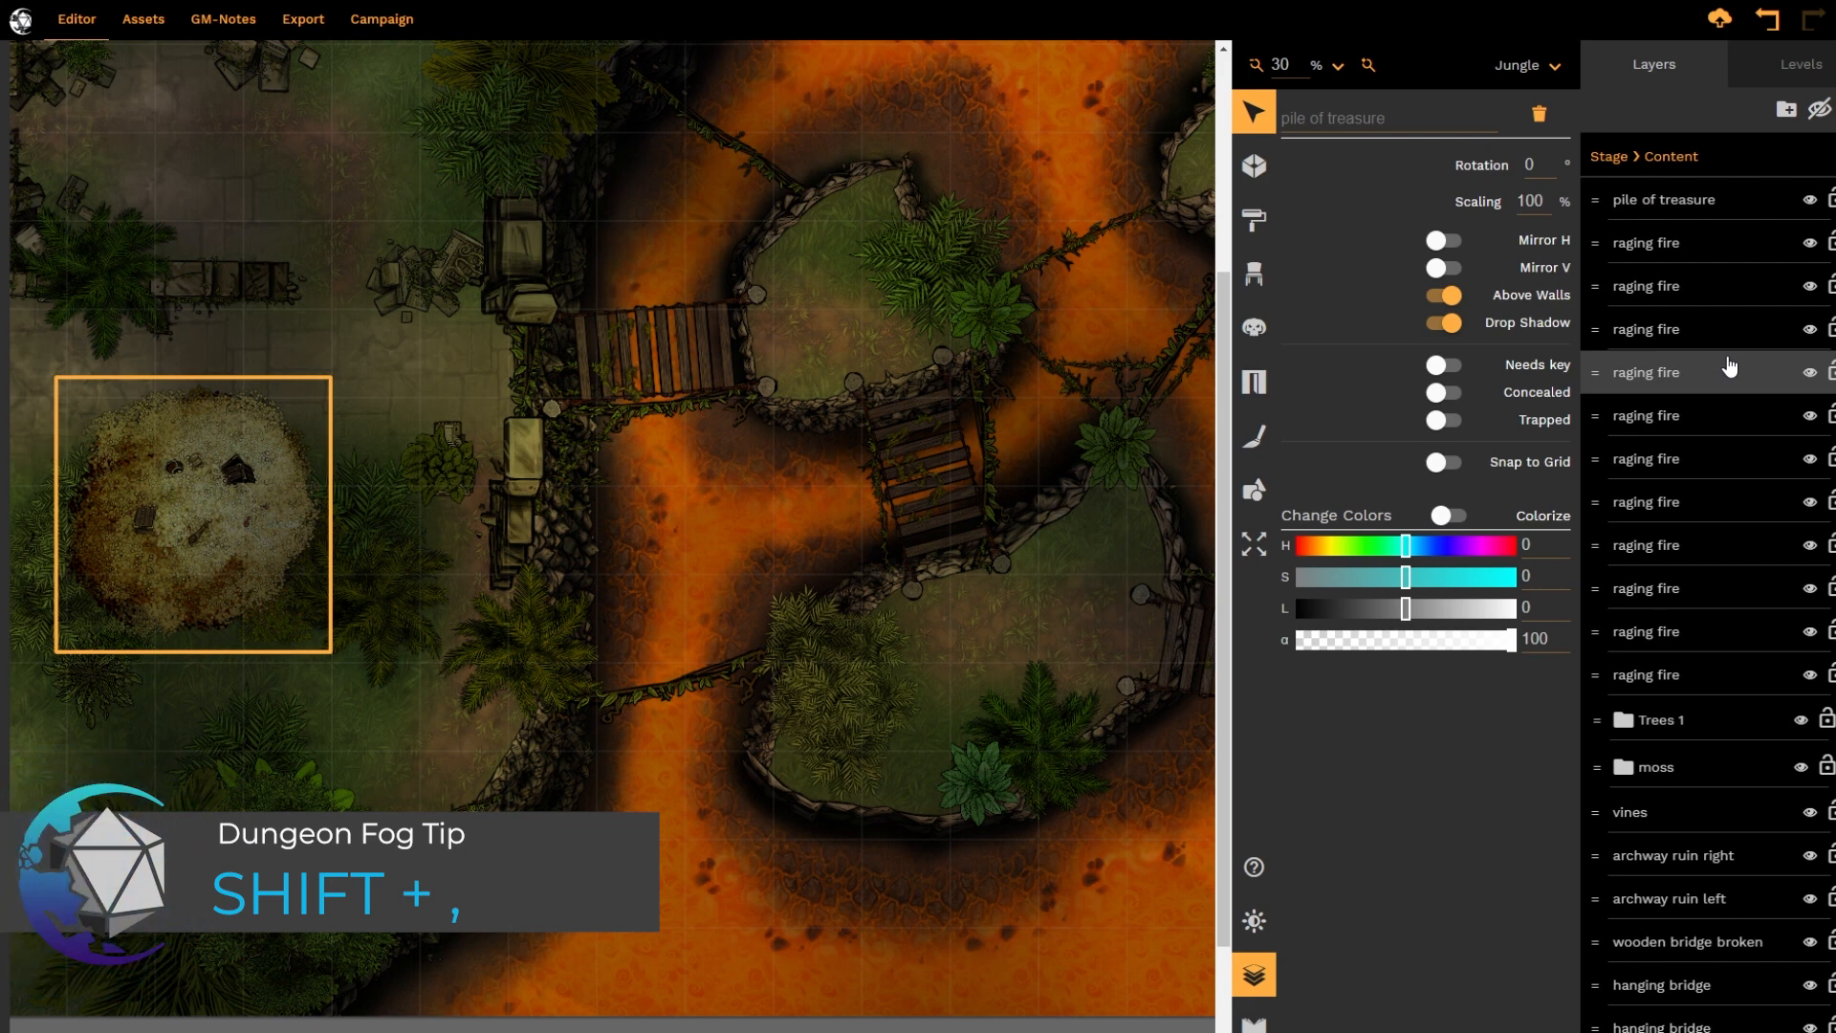
Open the Trees 1 folder, send its weed layer to the back of the folder and return it to the front
double_click(1712, 719)
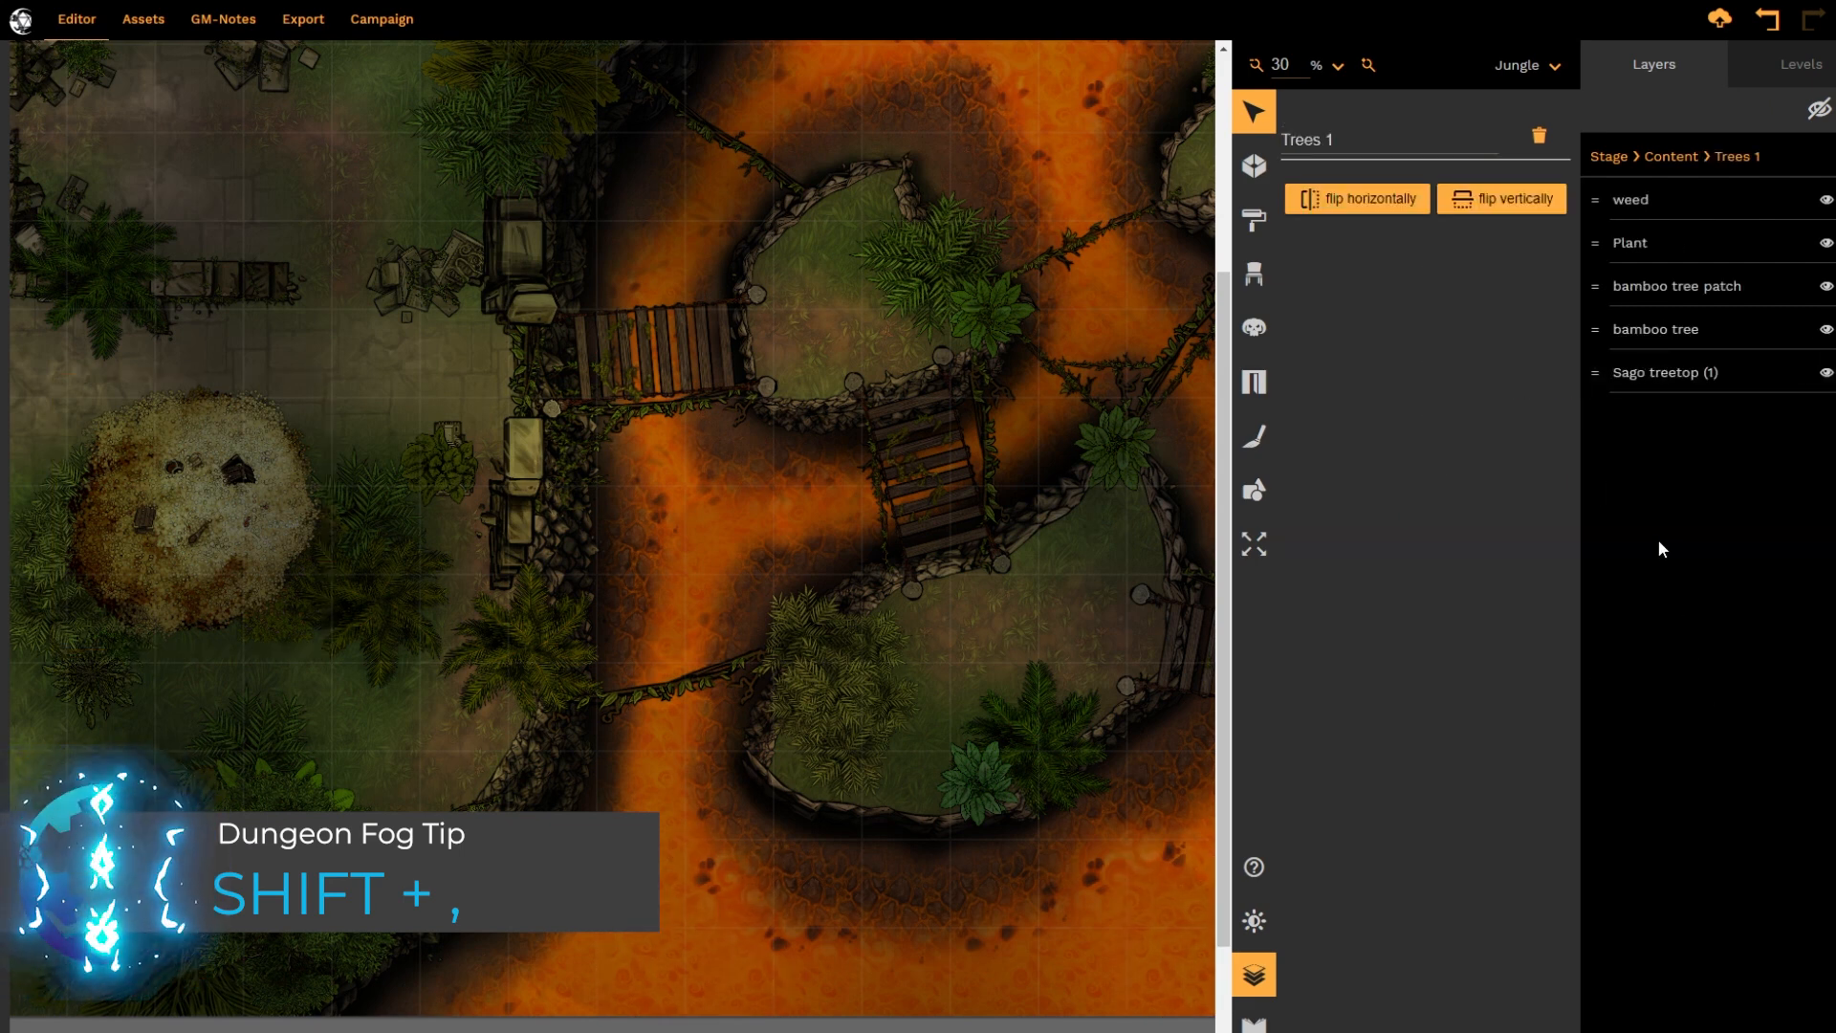
left_click(1691, 202)
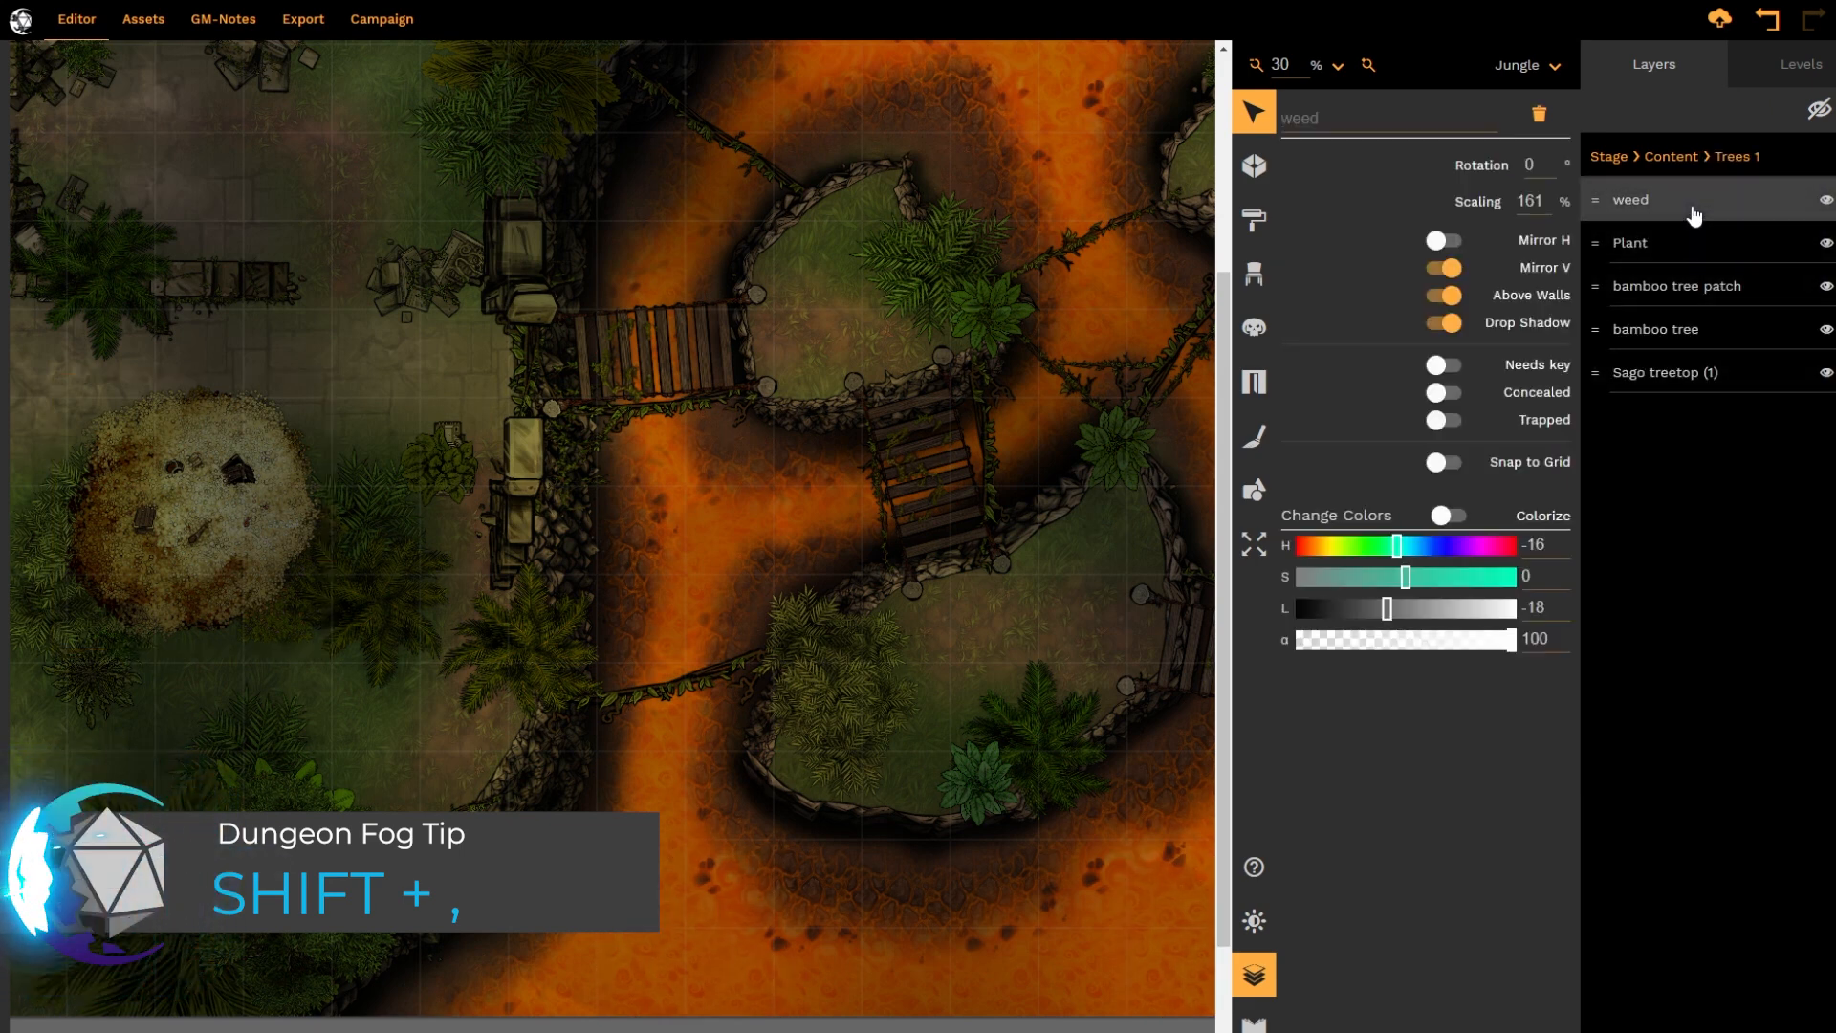
key("shift+period")
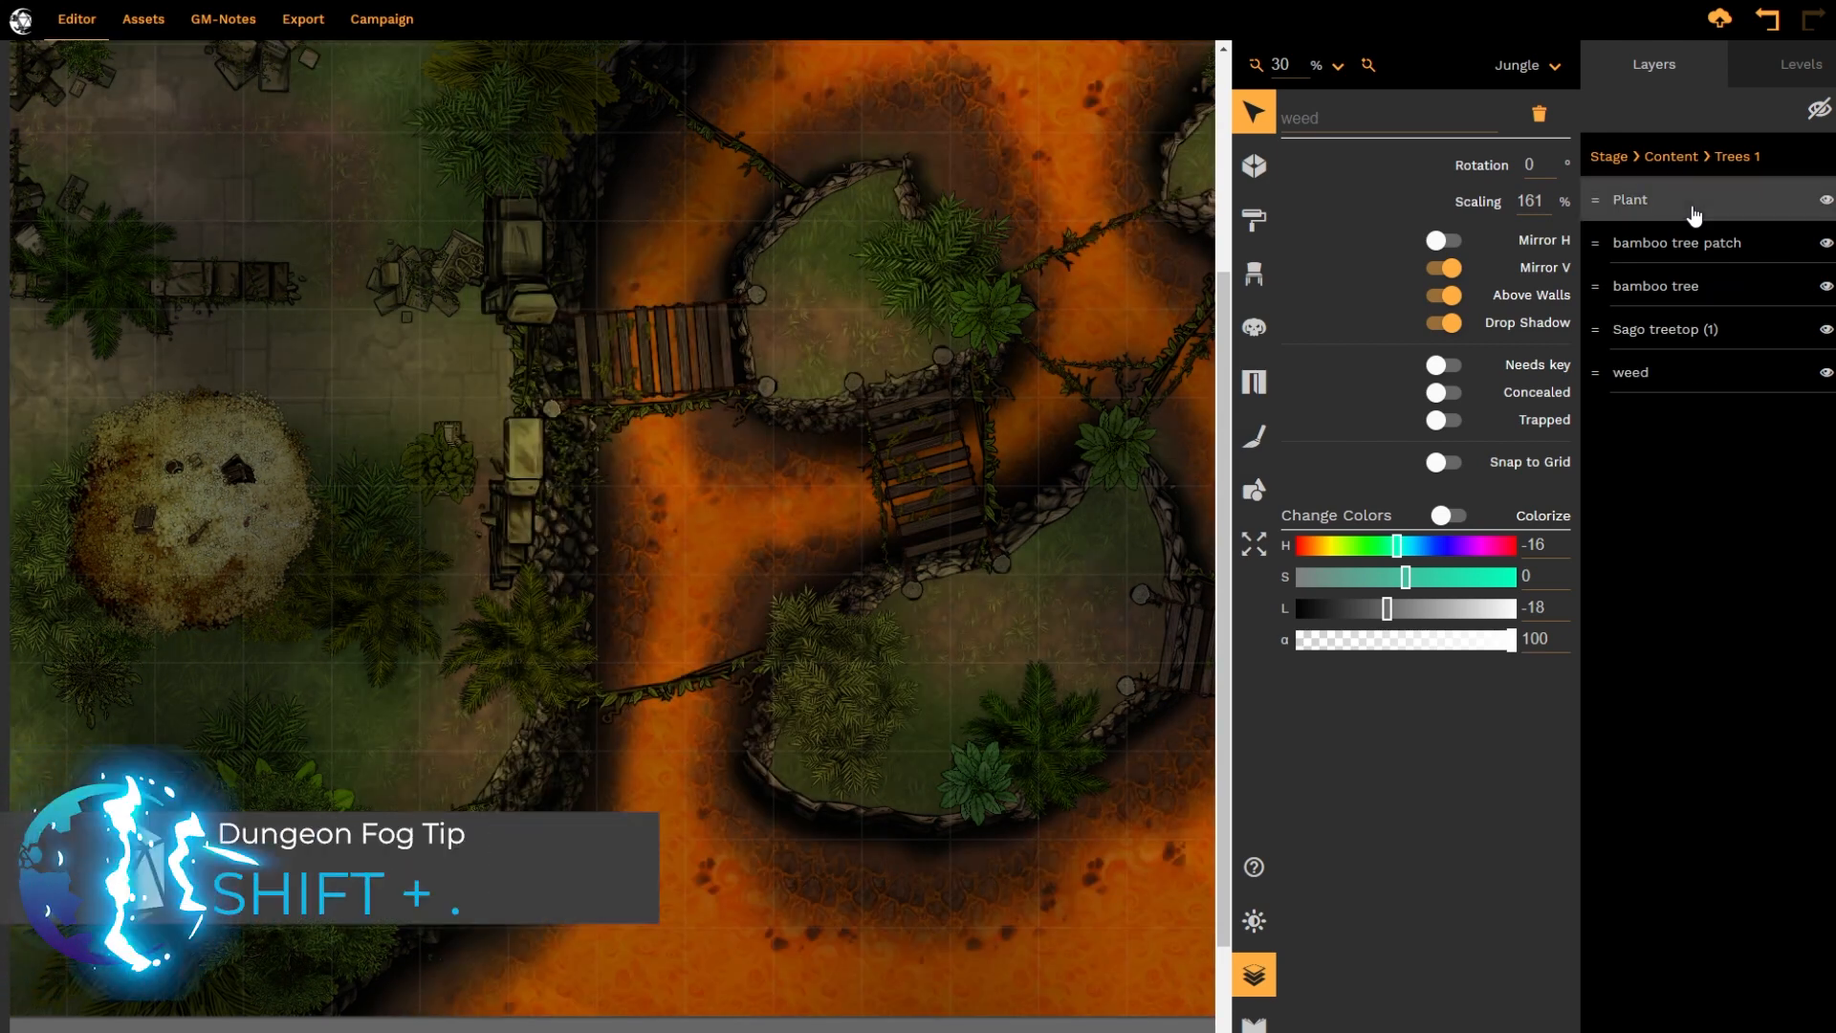
key("shift+period")
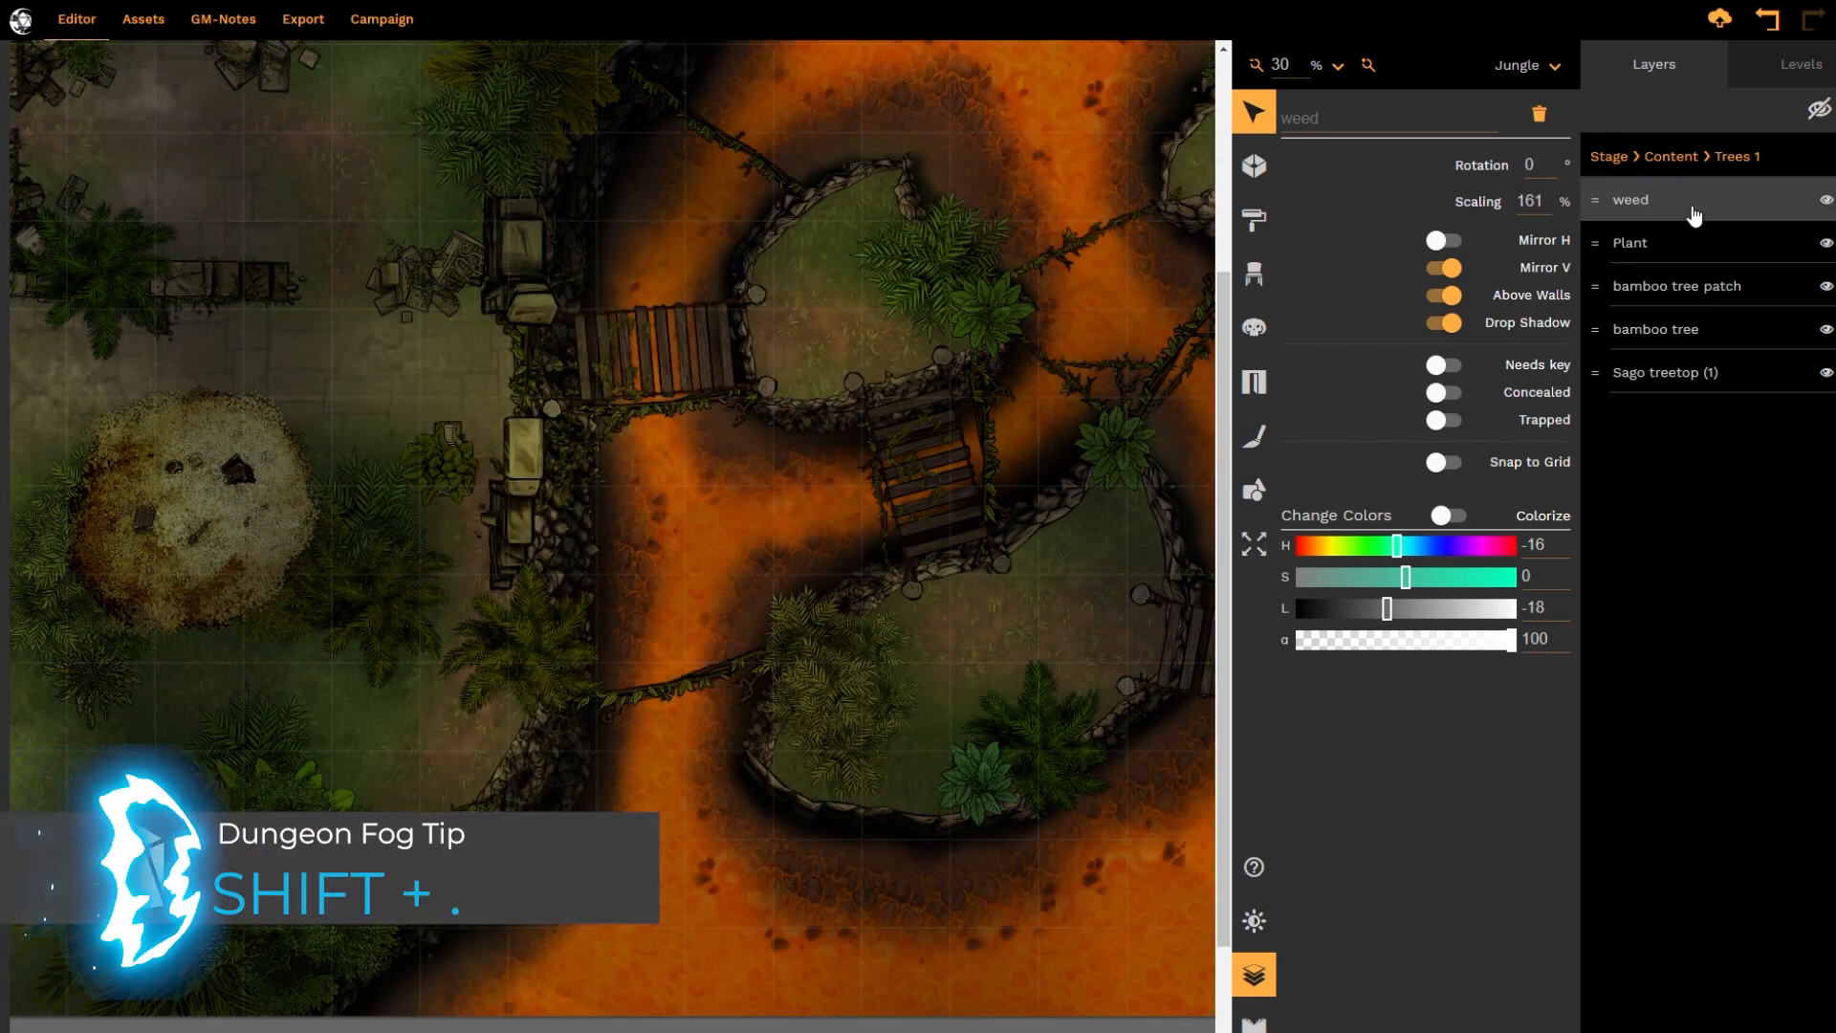